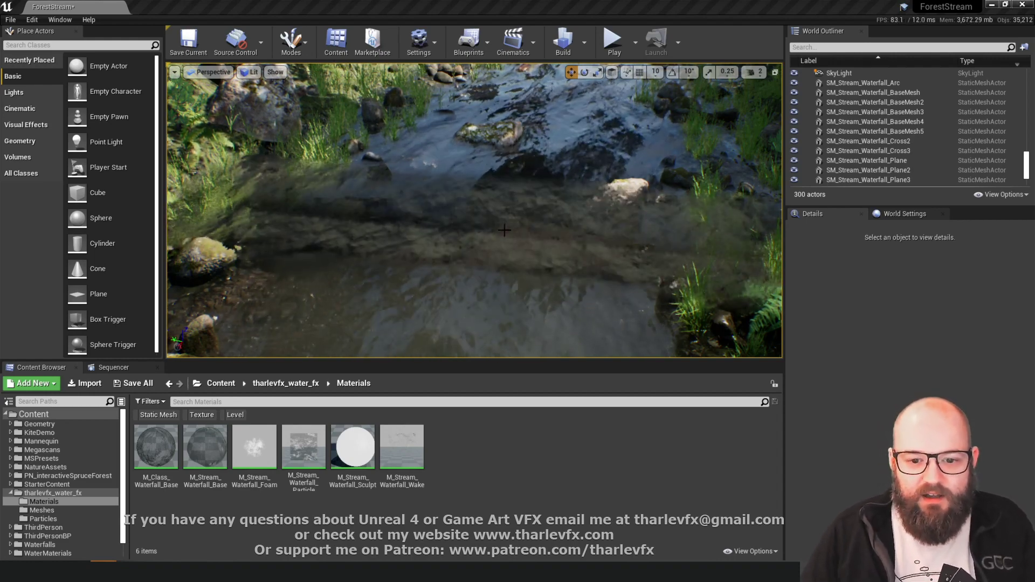
- Examine the waterfall base surface where it meets the stream in the level, and select its mesh SM_Stream_Waterfall_BaseMesh5
scroll(504, 231, "up", 6)
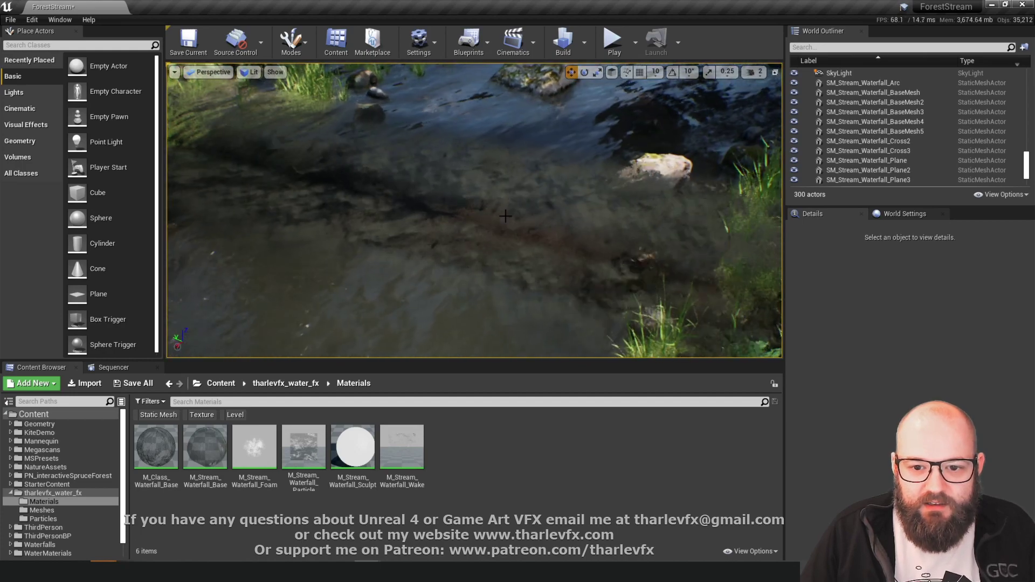
right_click_drag(515, 210, 545, 222)
left_click(625, 203)
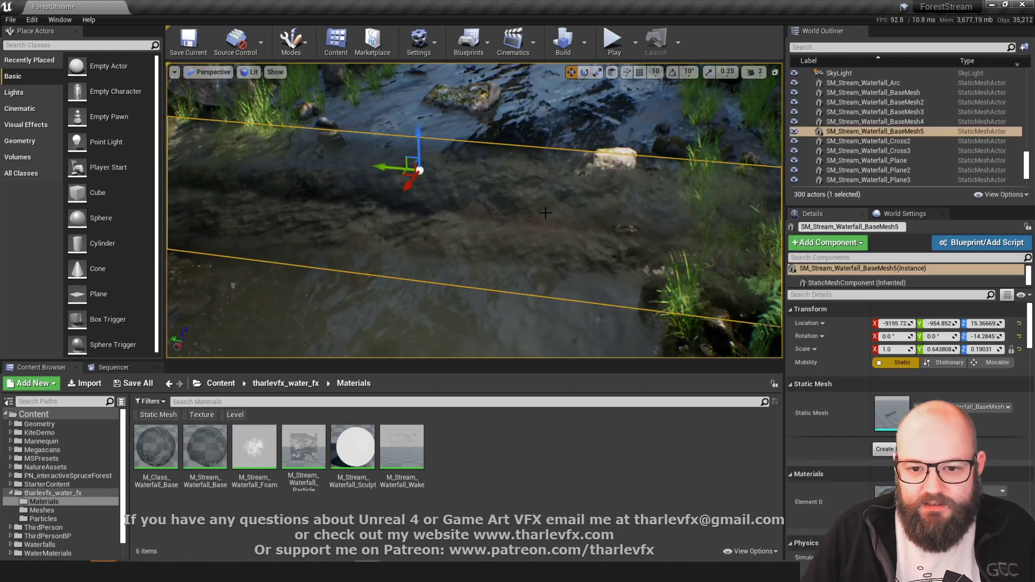
key("Escape")
right_click_drag(624, 203, 645, 132)
right_click_drag(654, 178, 502, 203)
left_click(501, 204)
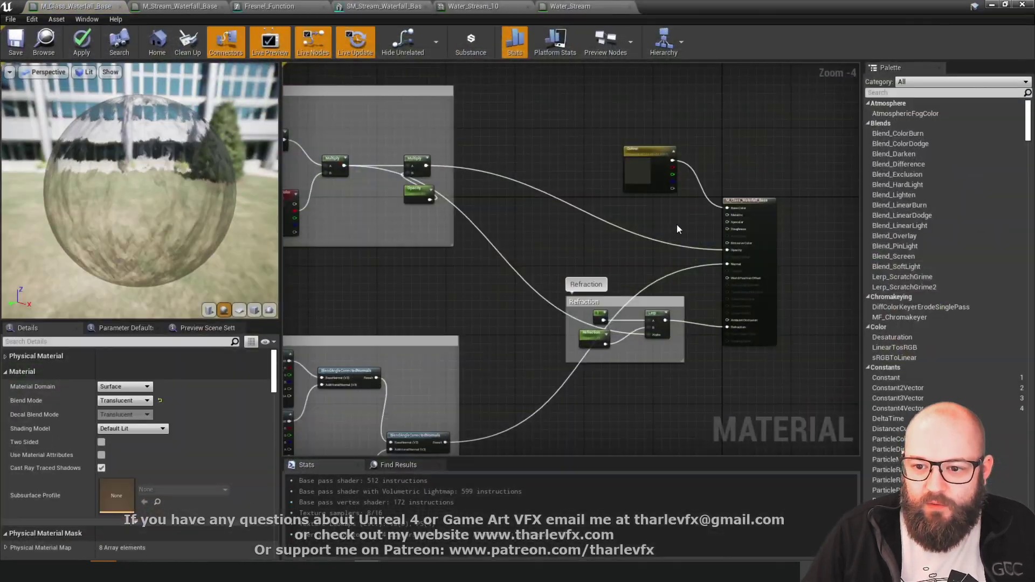
- Add a scalar parameter named Roughness to M_Class_Waterfall_Base, connect it to the material's Roughness input and apply the change
scroll(642, 216, "up", 4)
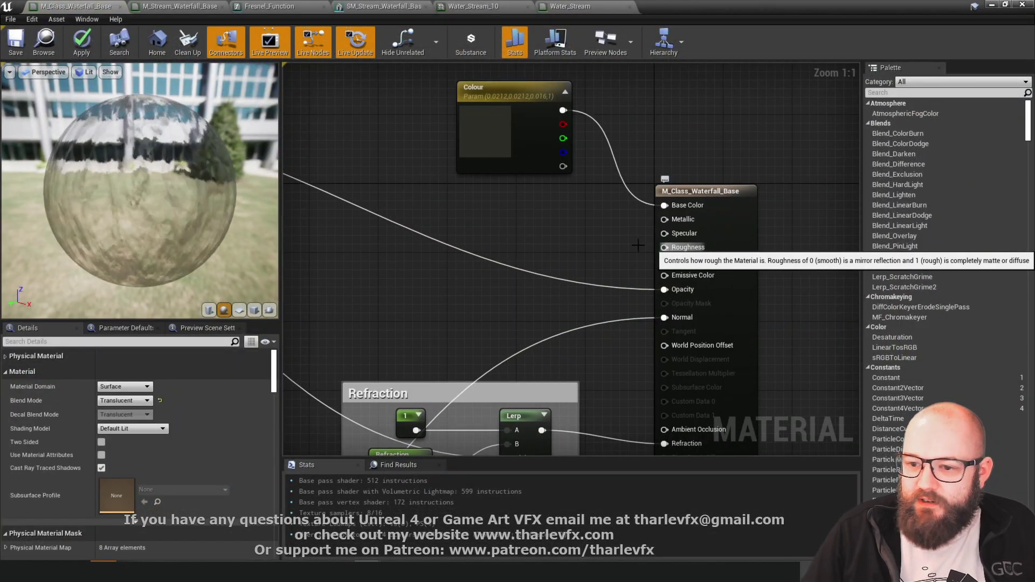
left_click_drag(151, 179, 141, 186)
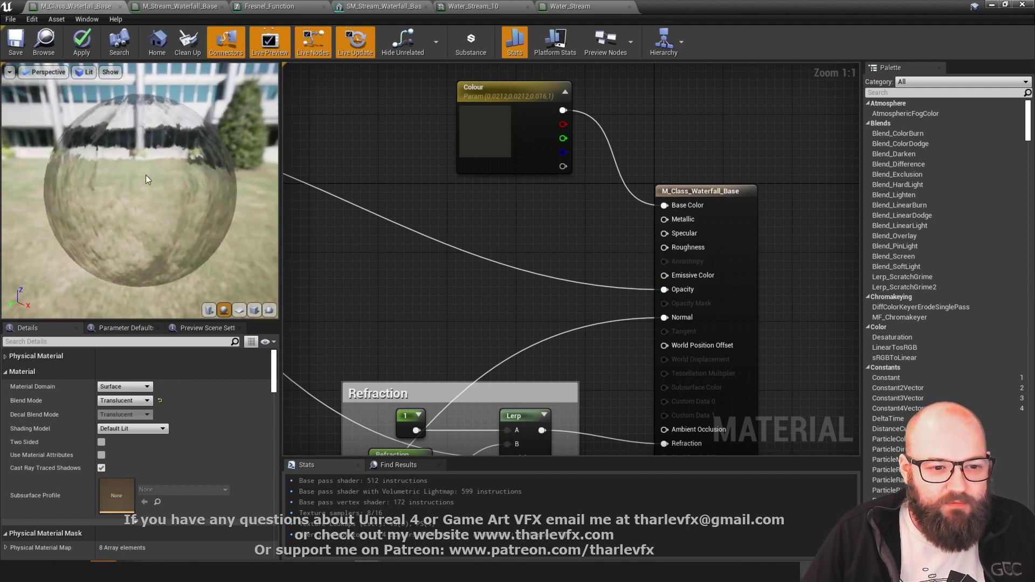
left_click_drag(208, 173, 252, 169)
left_click(455, 218)
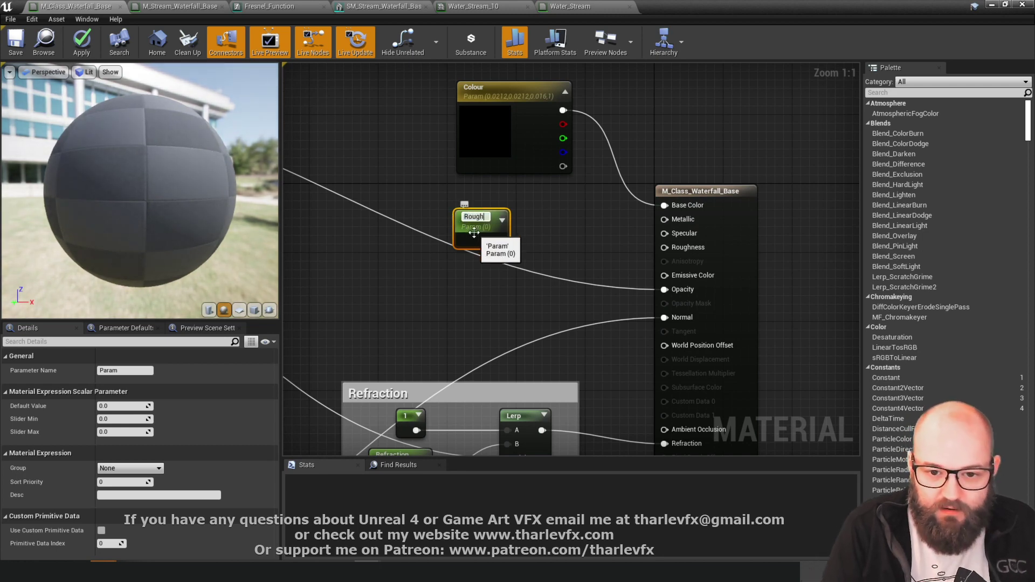
left_click_drag(665, 247, 483, 269)
left_click(496, 202)
left_click(422, 212)
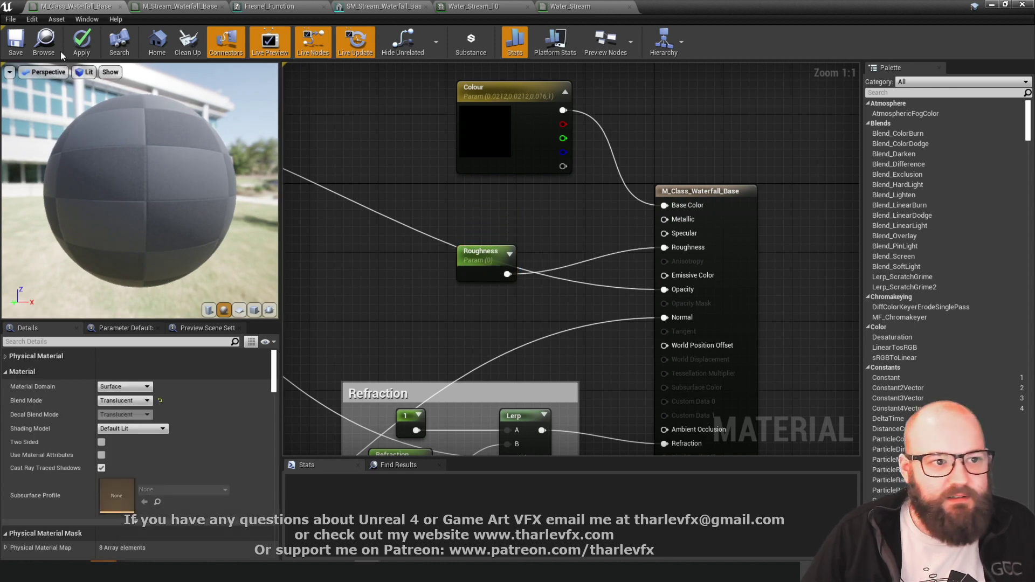
left_click(80, 44)
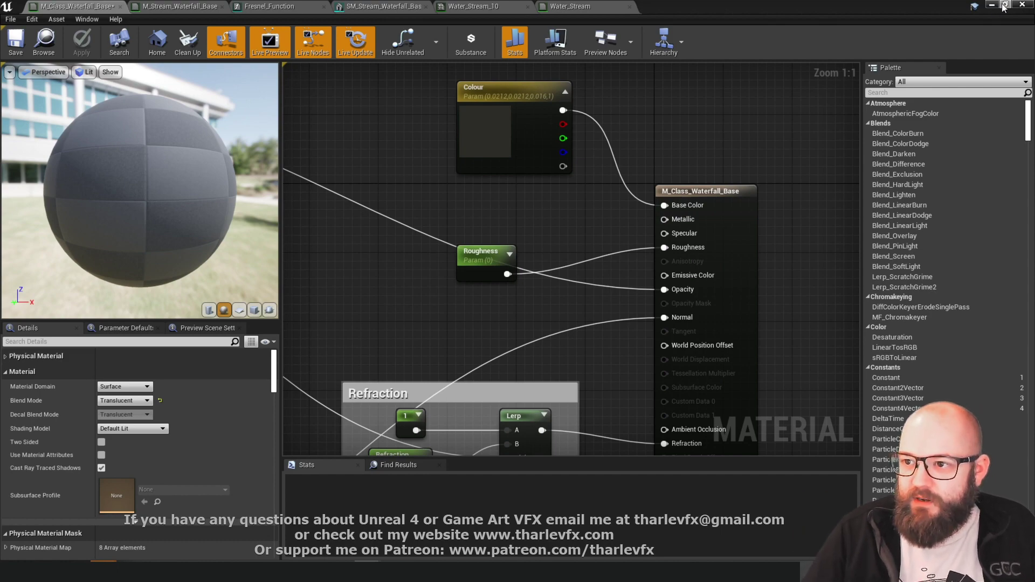
- Return to the level and inspect the waterfall base mesh's reflections from several angles
left_click(992, 5)
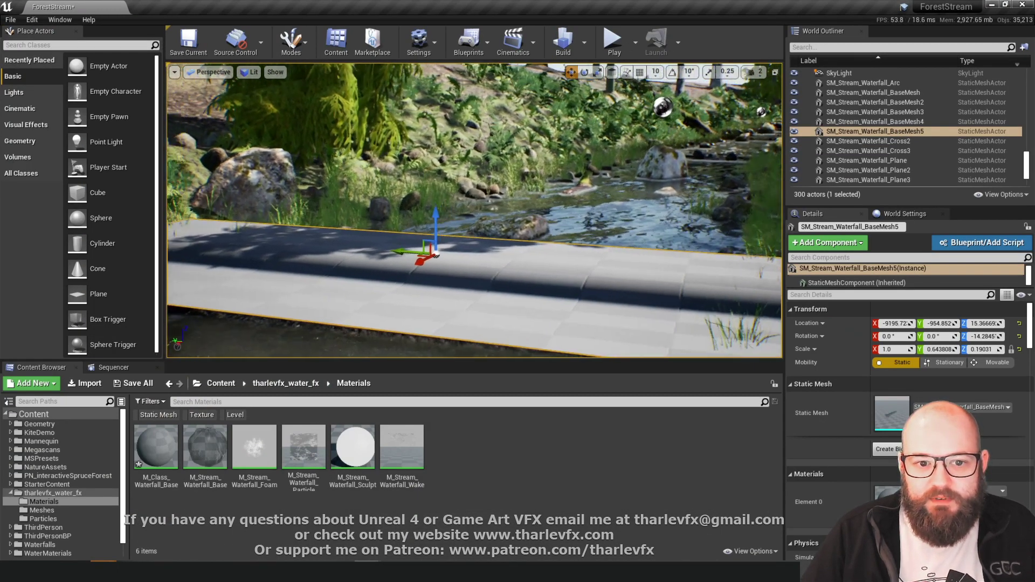
right_click_drag(443, 78, 395, 66)
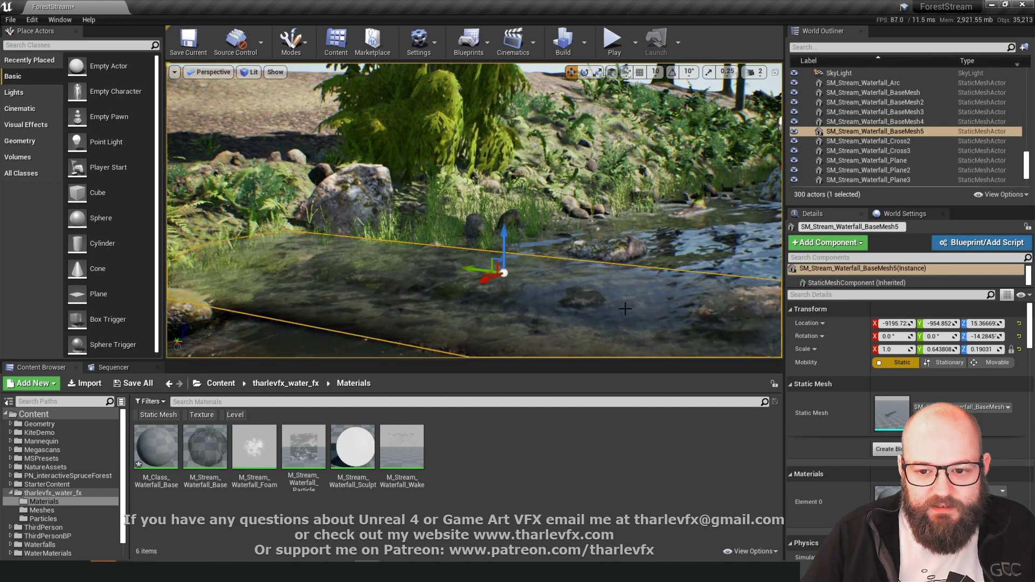
right_click_drag(593, 292, 656, 319)
key("Escape")
right_click_drag(560, 316, 608, 316)
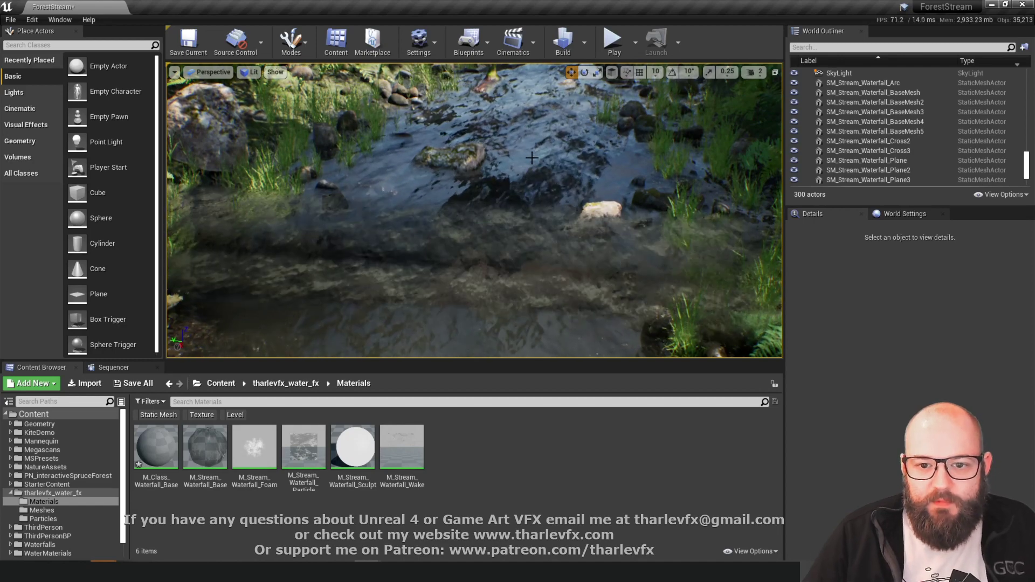
- Select the stream's water plane, open Water_Stream, the parent of its material instance, and inspect what feeds the Specular input
left_click(661, 261)
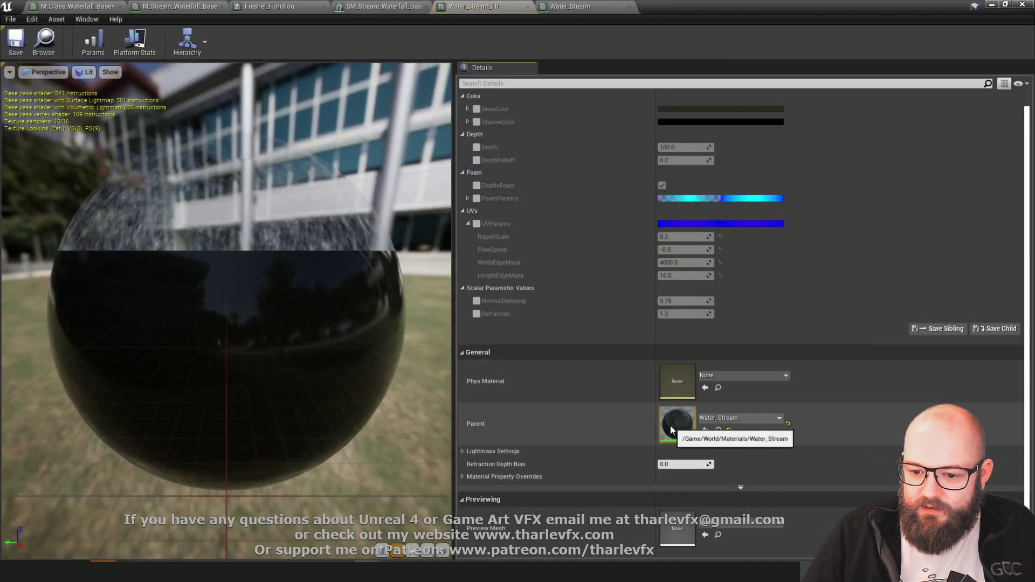
double_click(671, 421)
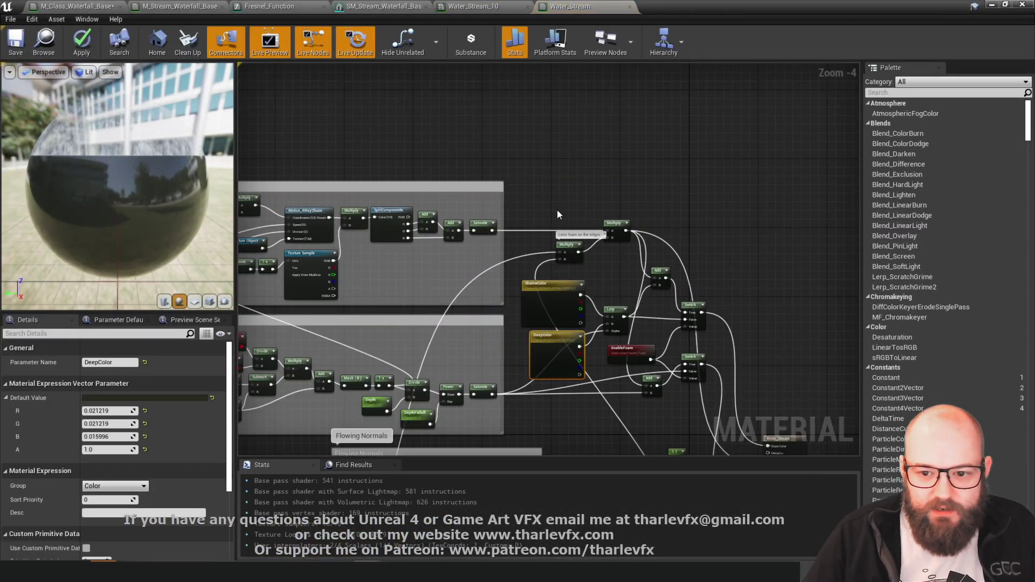
right_click_drag(800, 416, 723, 296)
left_click(723, 296)
scroll(703, 350, "up", 4)
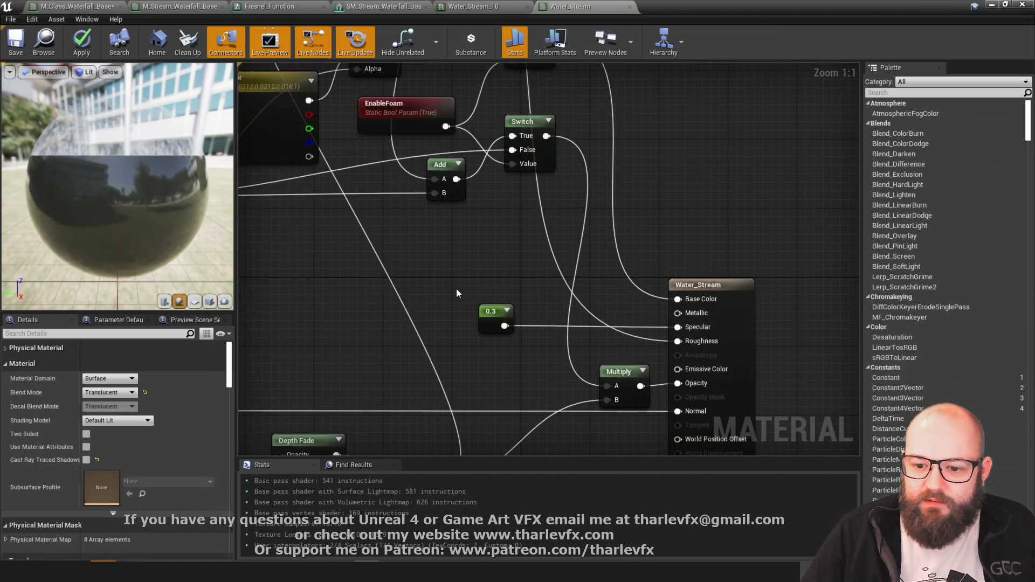
left_click(491, 313)
left_click(695, 211)
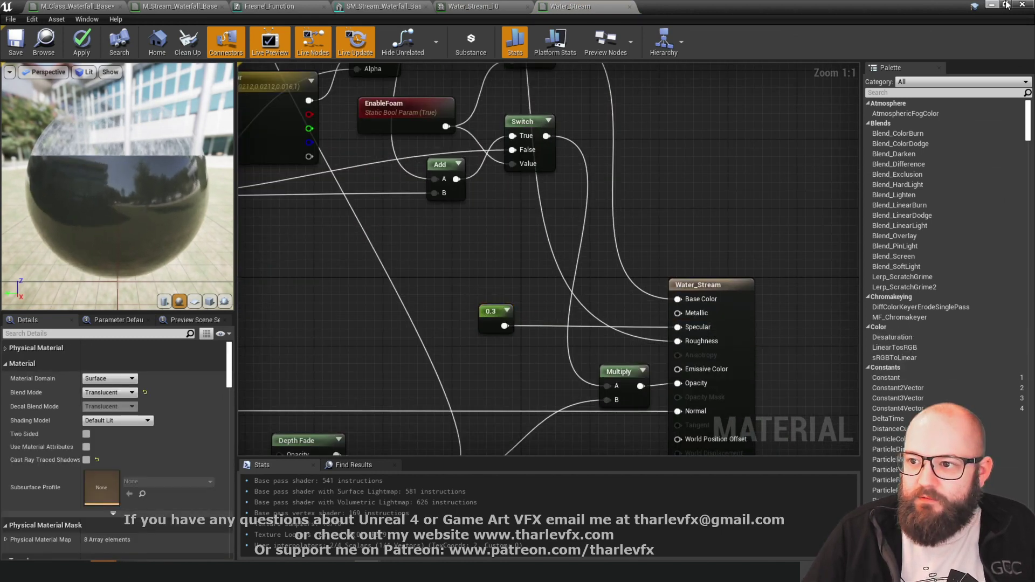
- Compare the waterfall base with the surrounding stream water in the level
left_click(992, 5)
right_click_drag(471, 276, 439, 263)
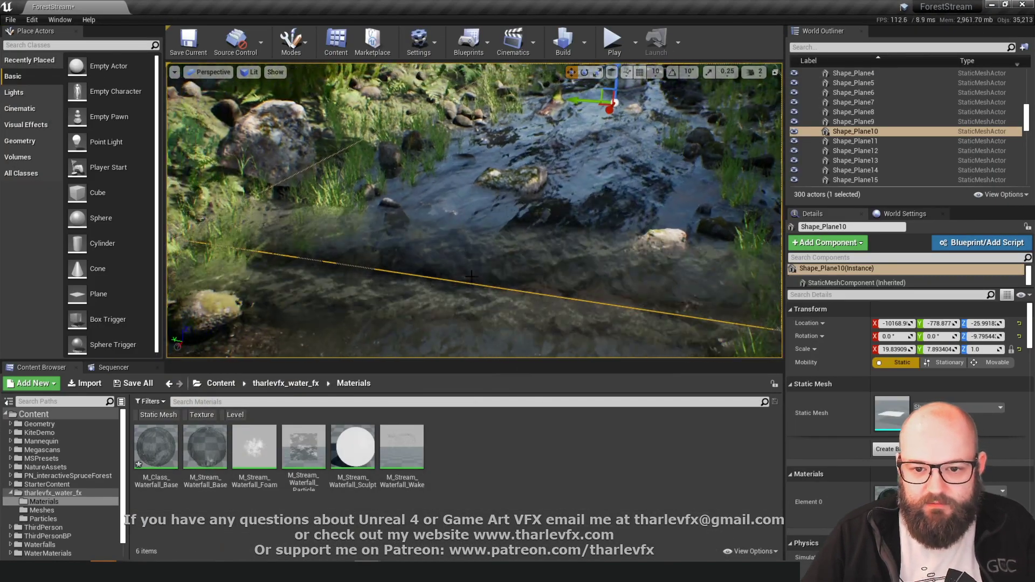
key("Escape")
right_click_drag(537, 276, 571, 293)
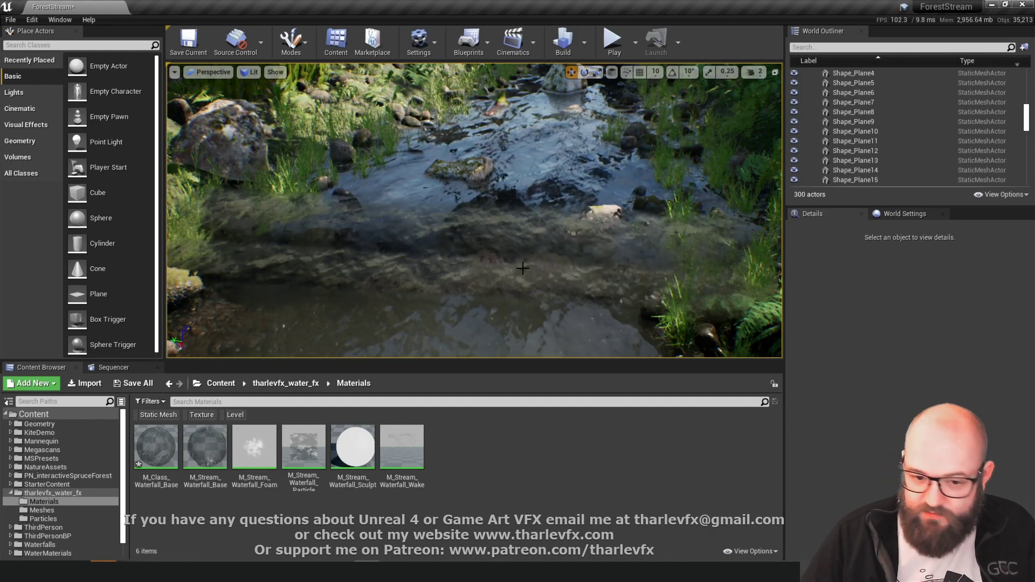
- Add a scalar parameter named Specular with default value 0.3 to M_Class_Waterfall_Base, connect it to the Specular input and save
left_click(404, 223)
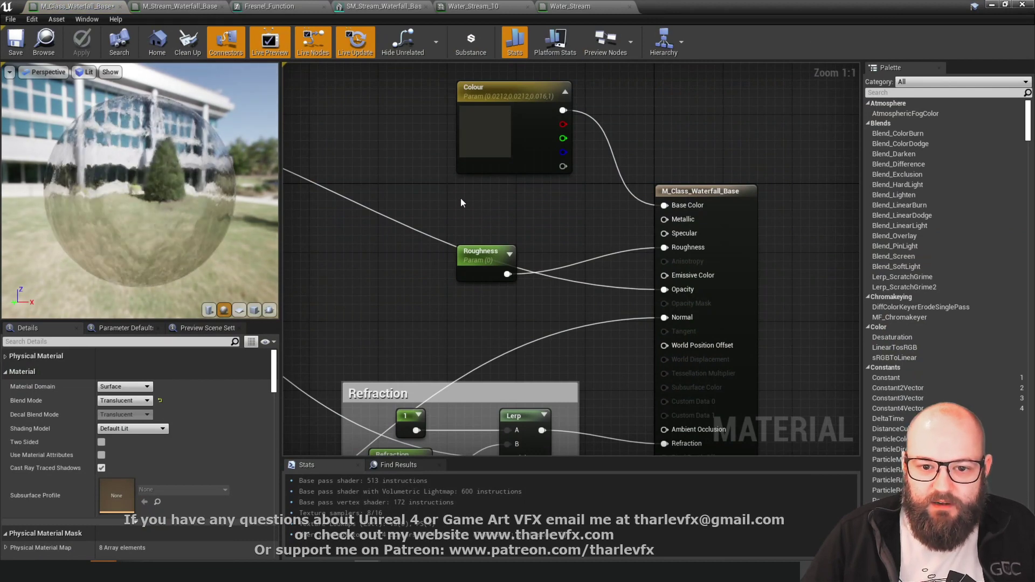
left_click(460, 199)
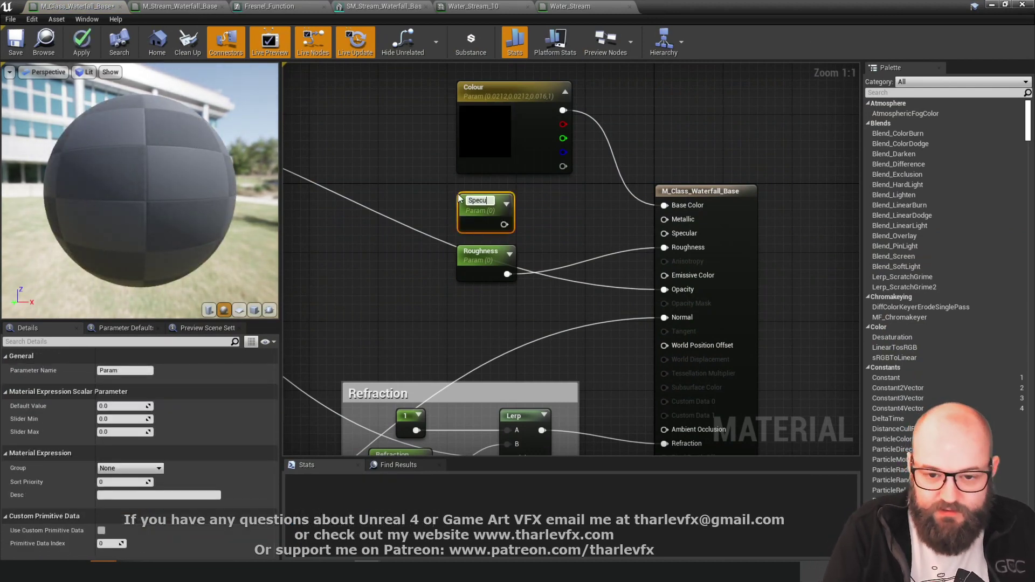
left_click_drag(673, 235, 485, 222)
left_click(130, 406)
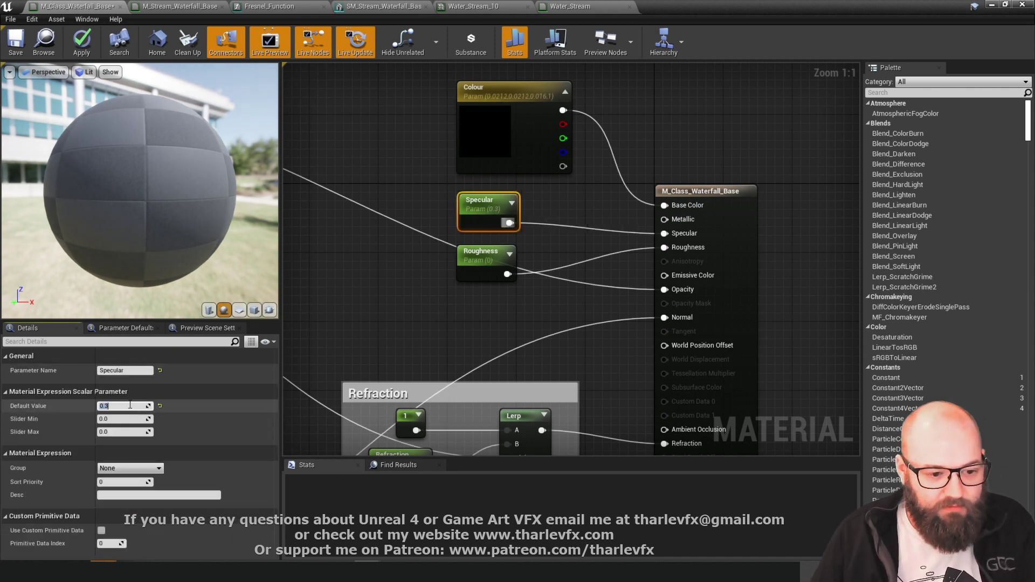
left_click(335, 225)
left_click_drag(486, 212, 483, 210)
left_click(405, 172)
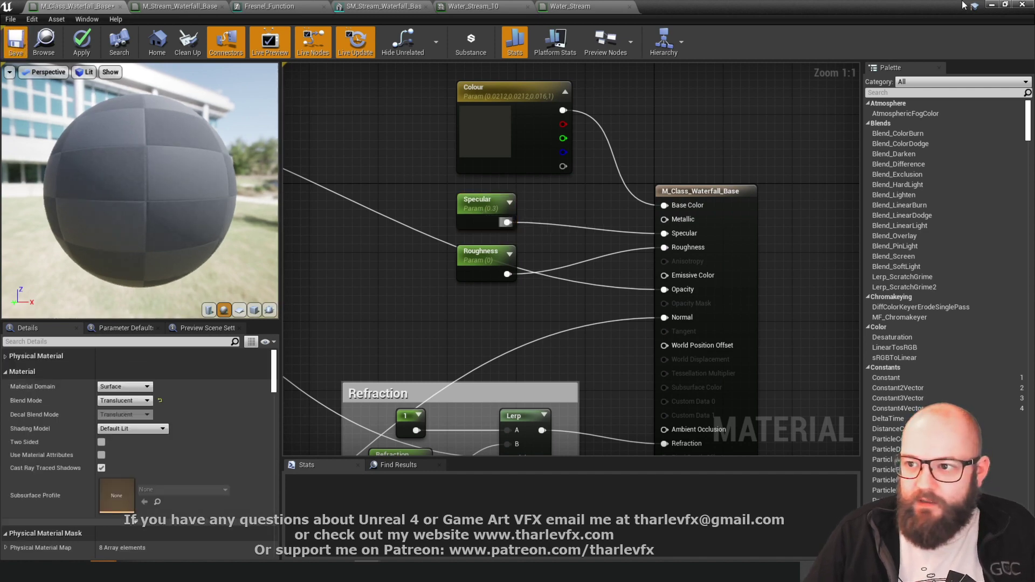
key("ctrl+s")
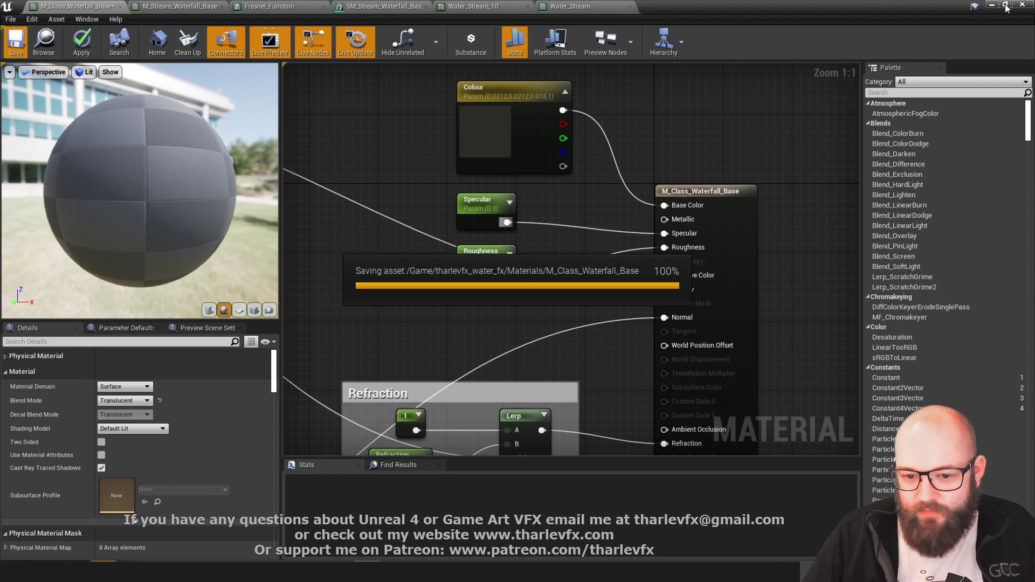
- Shrink the material editor window to show the level beside it, and try a default value of 0.5 for the Specular parameter
left_click_drag(91, 143, 232, 146)
left_click(1006, 4)
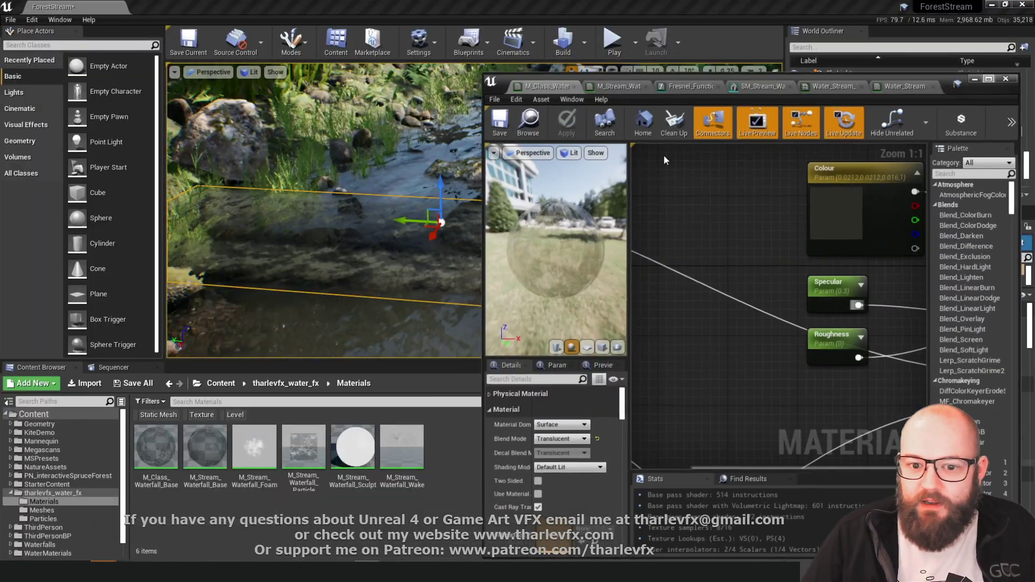
right_click_drag(329, 216, 331, 132)
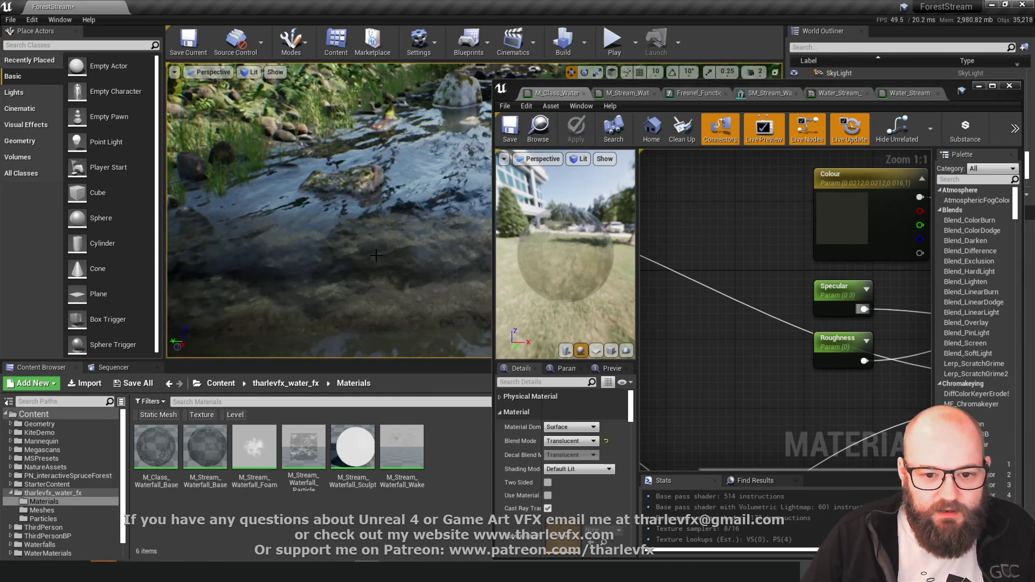
left_click(819, 302)
left_click(572, 446)
type("0.5")
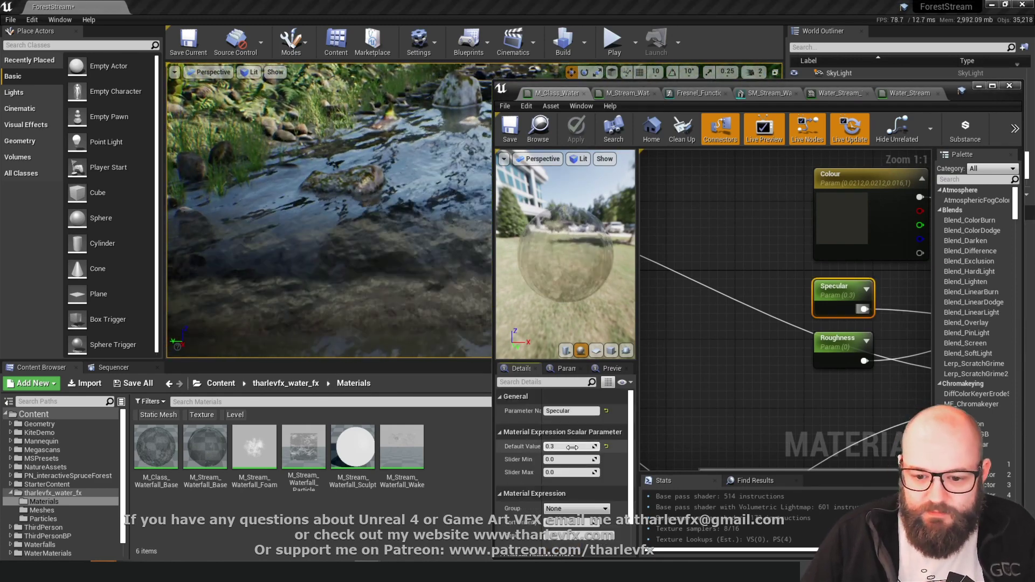
key("Return")
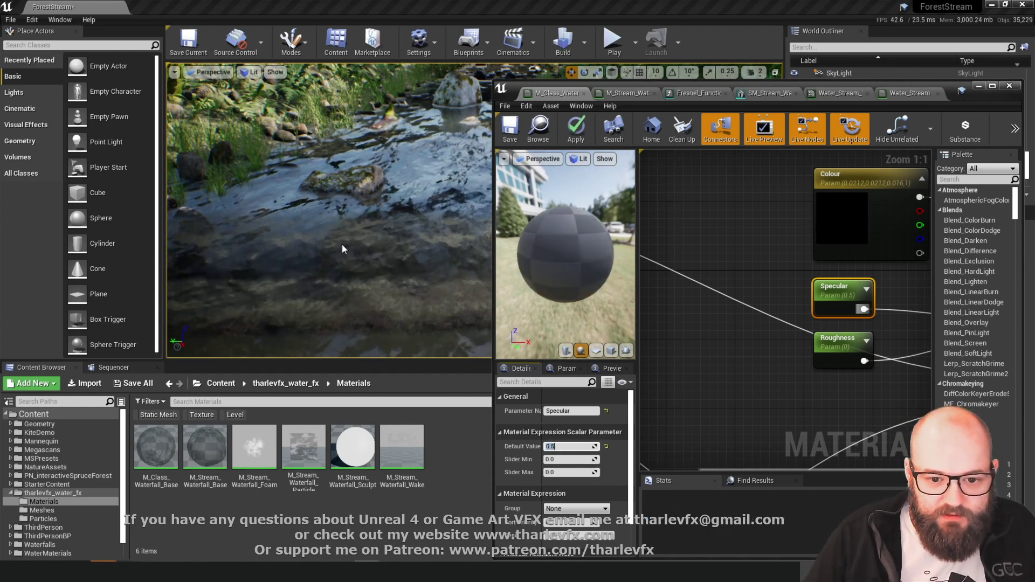
right_click_drag(334, 215, 399, 211)
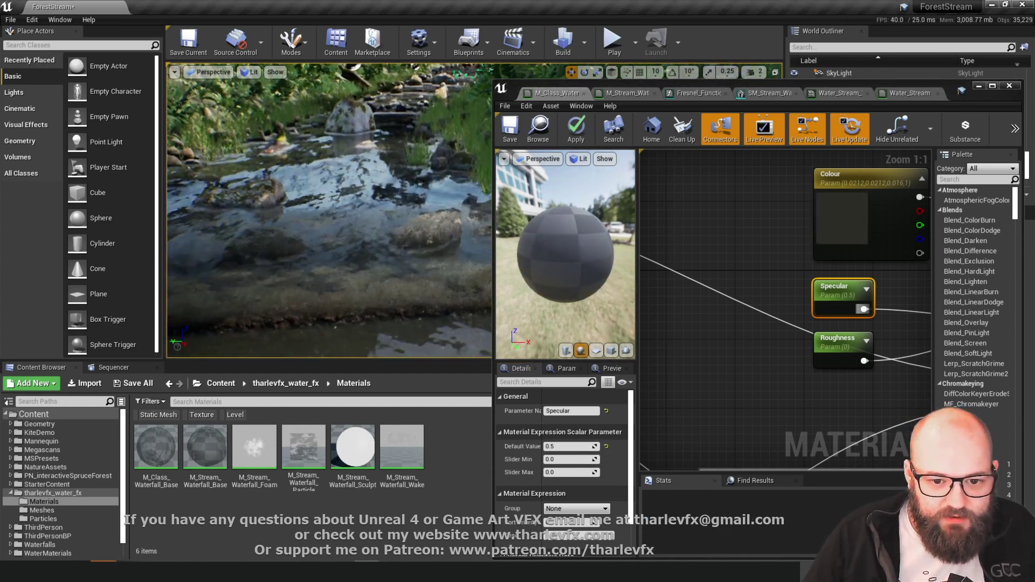
- Set the Specular parameter's default value to 0.3, check the water in the level and maximize the material editor
left_click(574, 446)
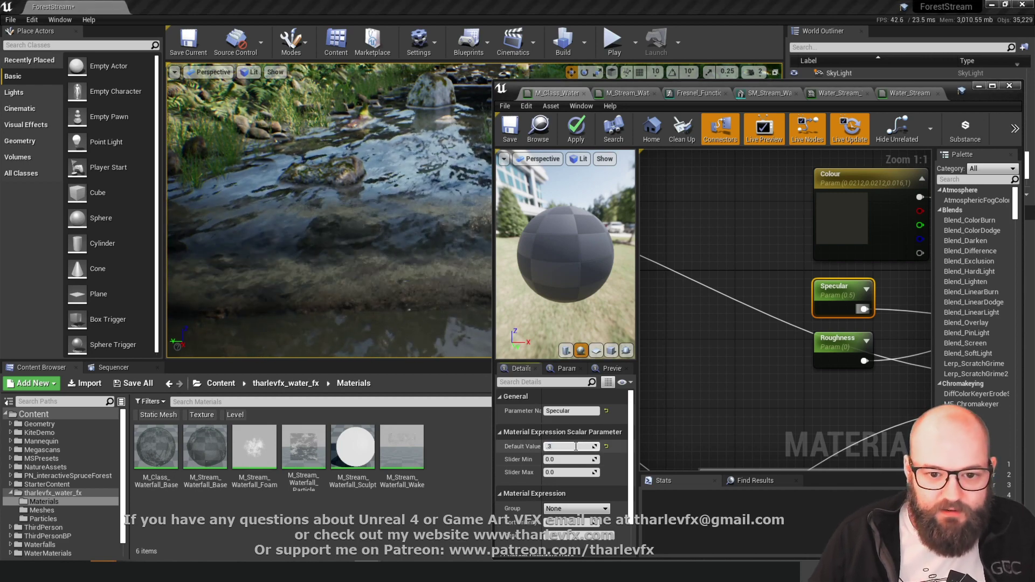
type(".3")
key("Return")
key("w")
right_click_drag(321, 194, 366, 198)
left_click(993, 86)
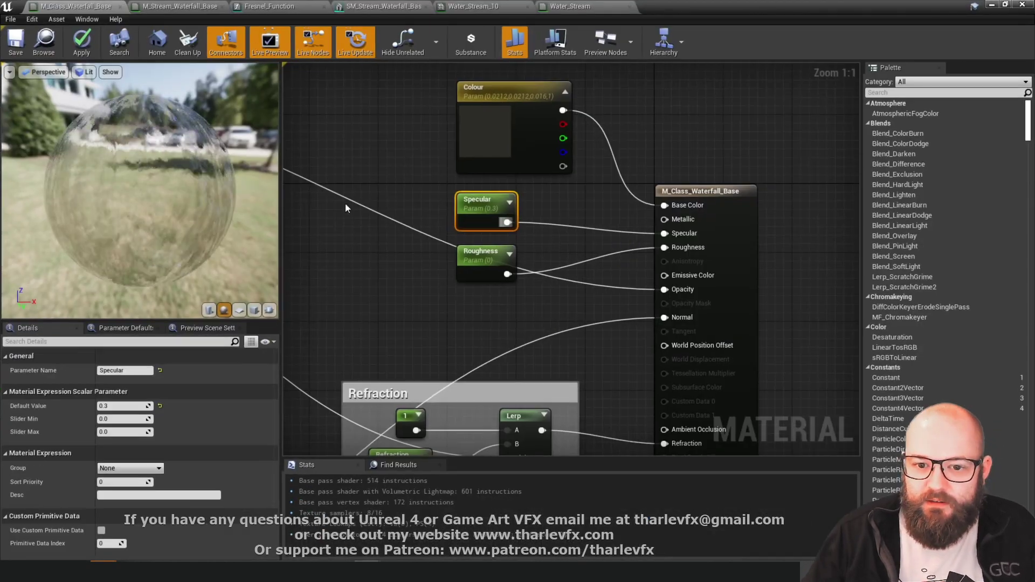
- Move the M_Class_Waterfall_Base output node farther away from the Refraction comment group
left_click(380, 227)
right_click_drag(367, 272, 509, 197)
scroll(518, 193, "down", 4)
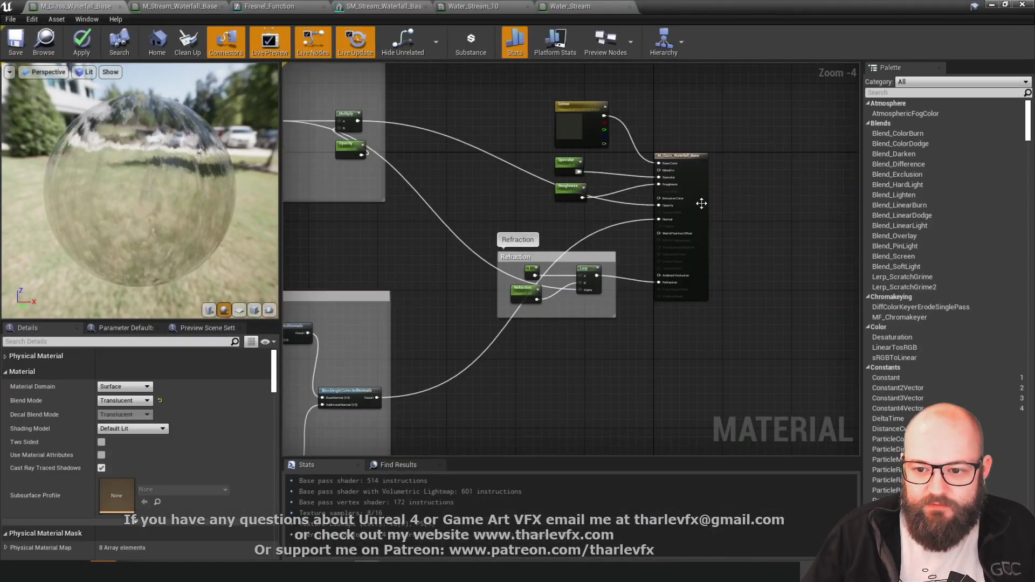
left_click_drag(701, 203, 737, 201)
scroll(706, 234, "up", 5)
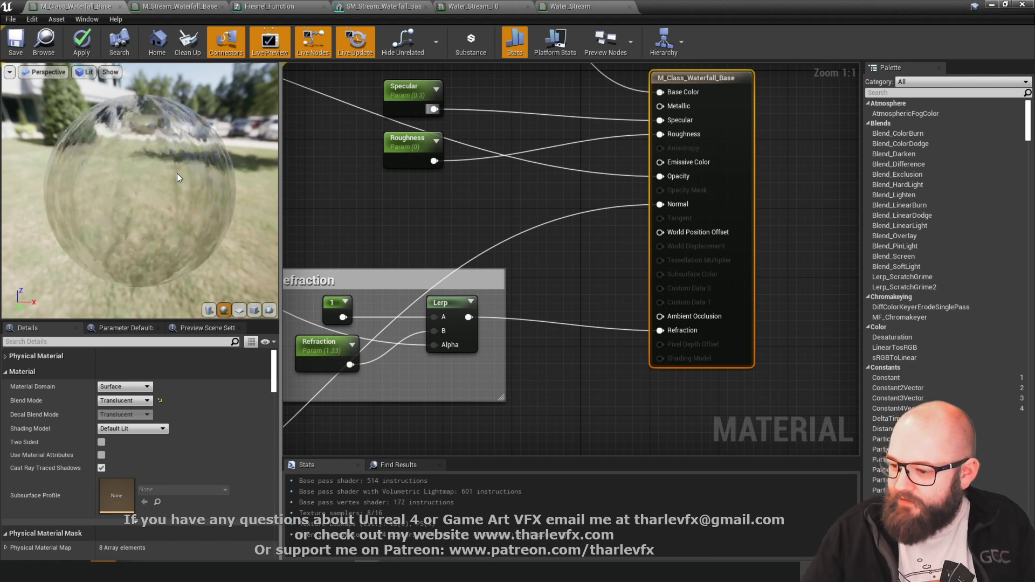
scroll(586, 244, "down", 3)
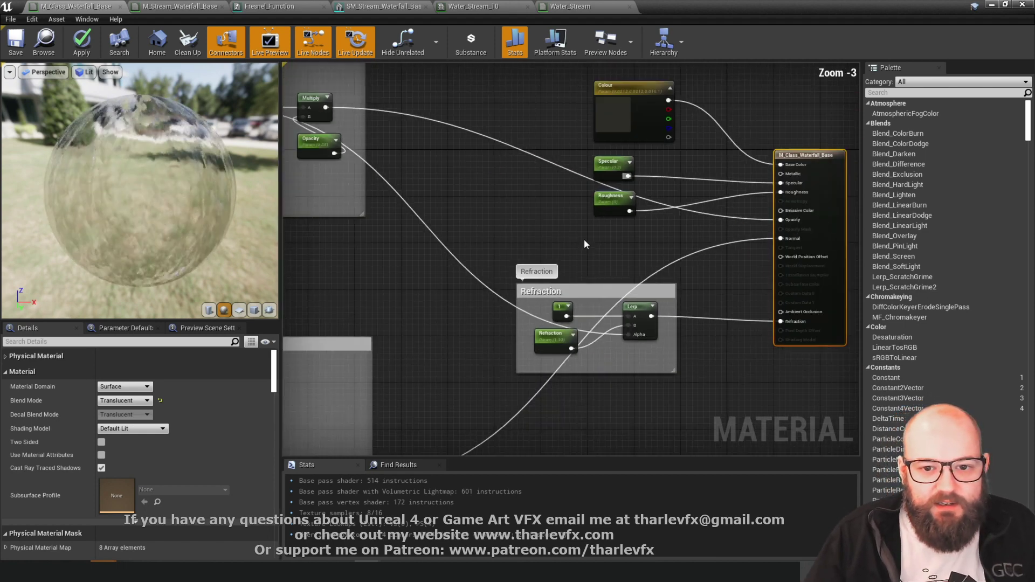
- Set the material's Blend Mode to Opaque and inspect the preview sphere
left_click(409, 291)
left_click(124, 400)
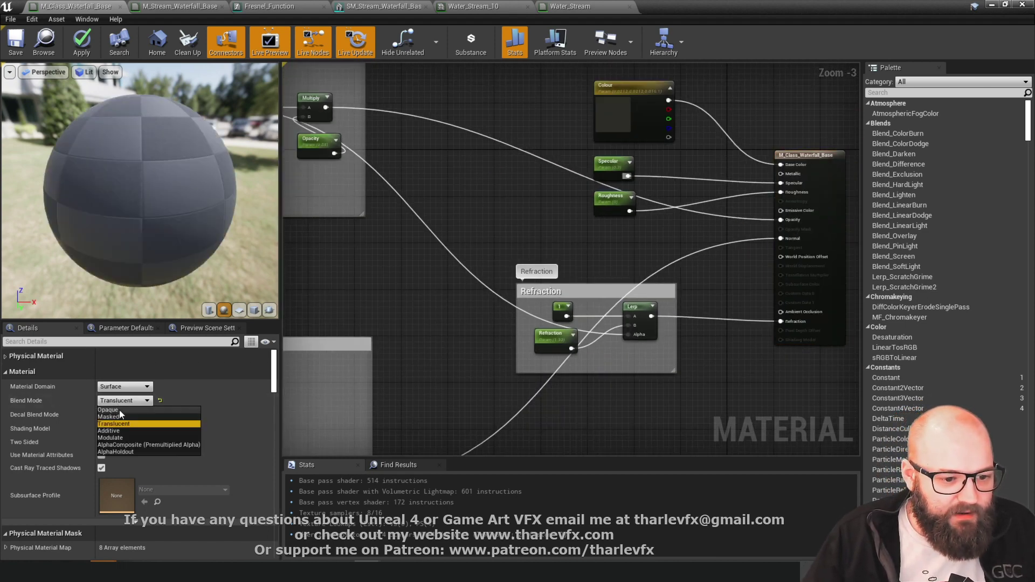
left_click(110, 410)
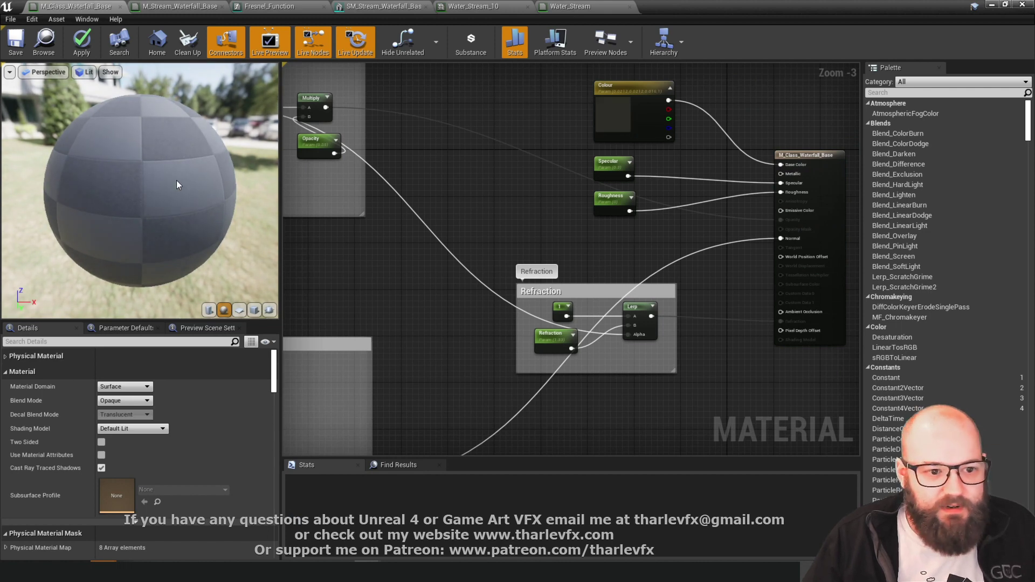
left_click_drag(174, 191, 123, 199)
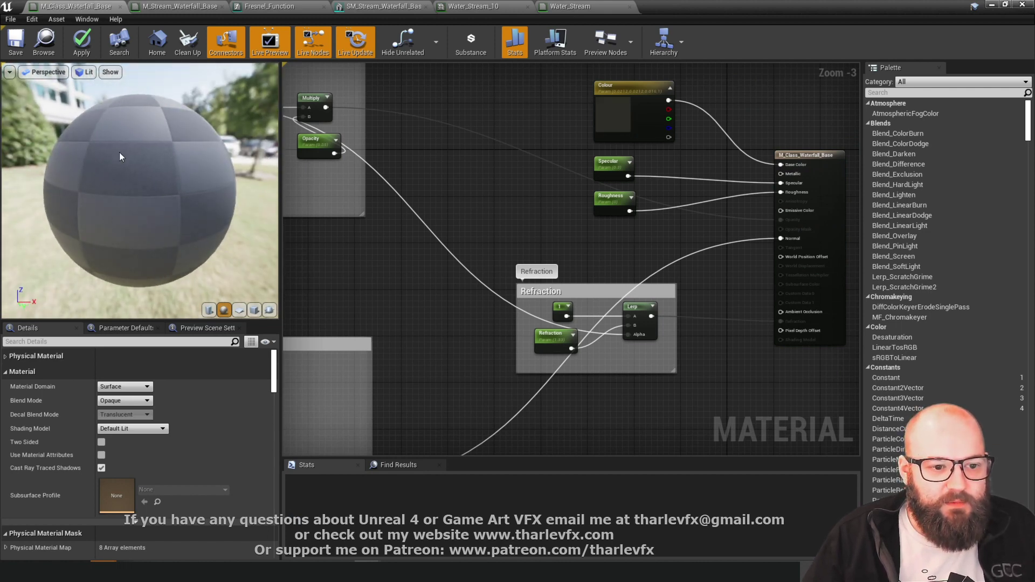
- Add a Time node in the empty graph area below the Normals comment group
left_click_drag(188, 248, 172, 189)
right_click_drag(173, 189, 178, 227)
left_click_drag(178, 227, 275, 244)
scroll(451, 303, "down", 4)
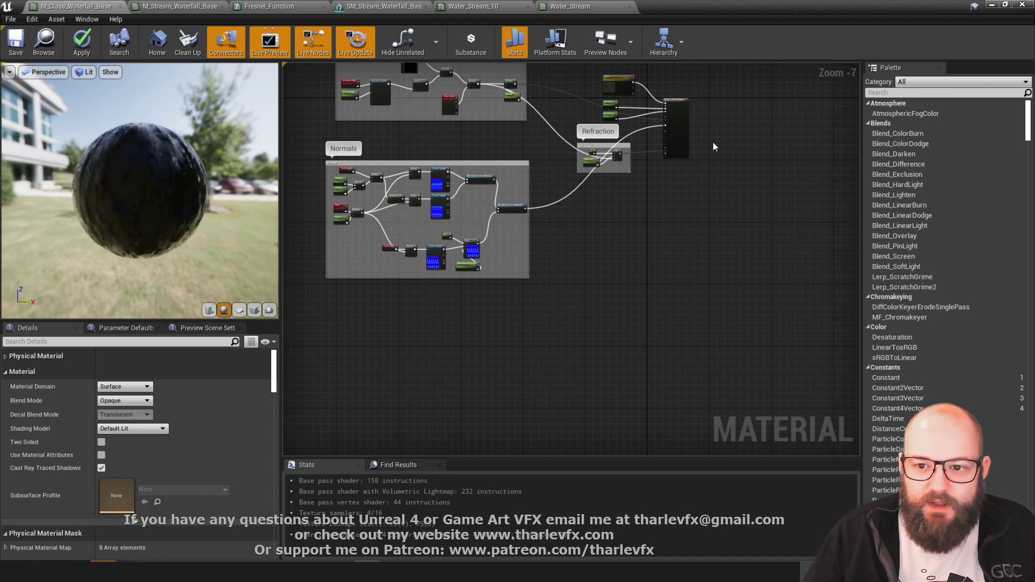
scroll(672, 132, "up", 5)
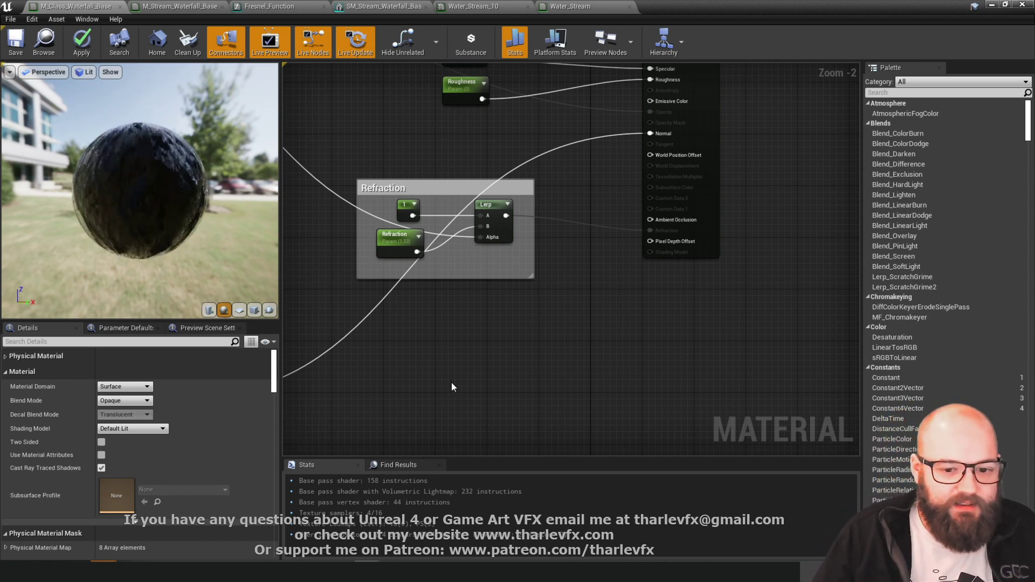
scroll(452, 387, "down", 4)
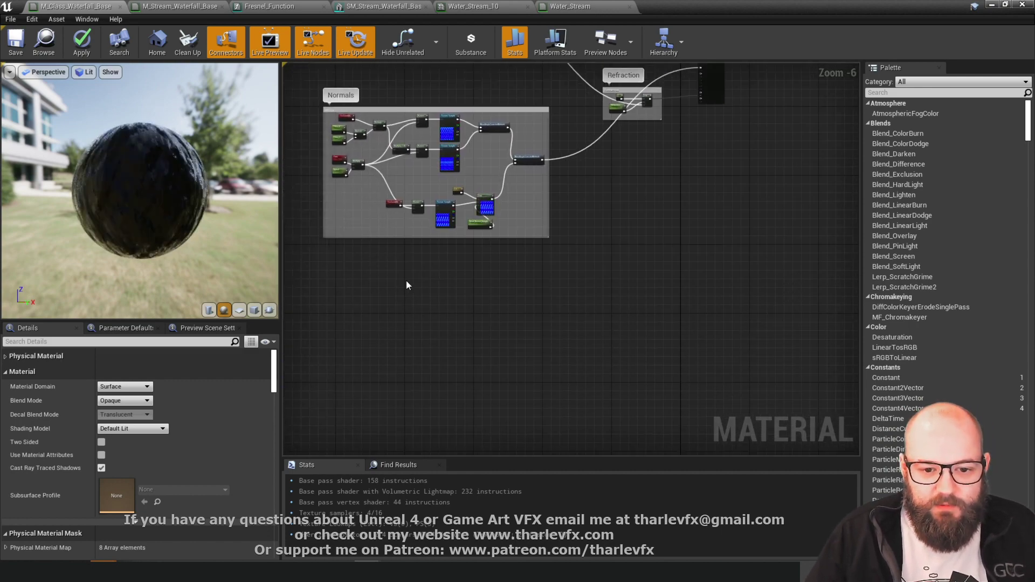
scroll(407, 283, "up", 4)
right_click(403, 281)
type("time")
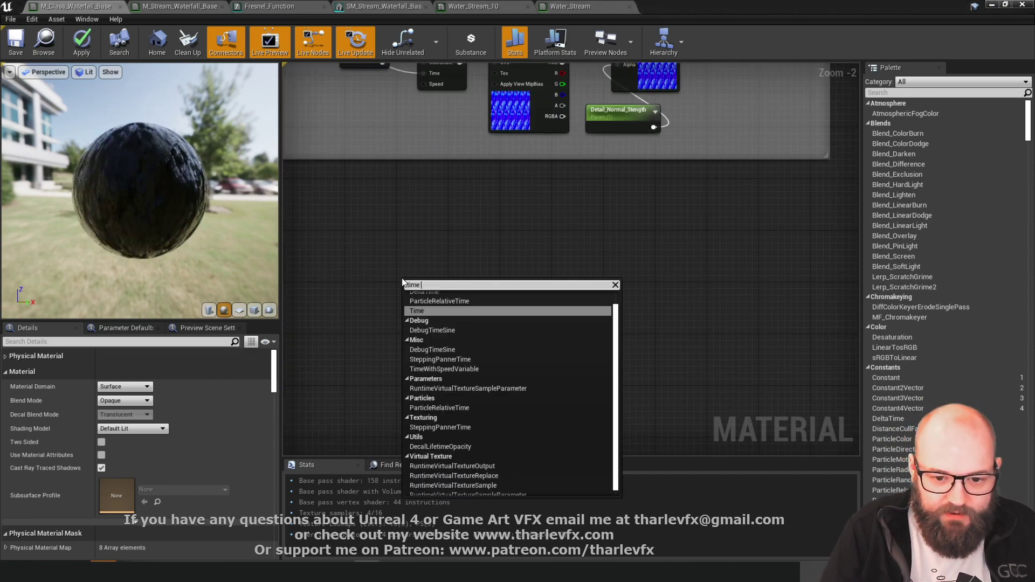
key("Return")
- Add a Sine node beside the Time node and connect the Time output to its input
right_click(512, 291)
type("sine")
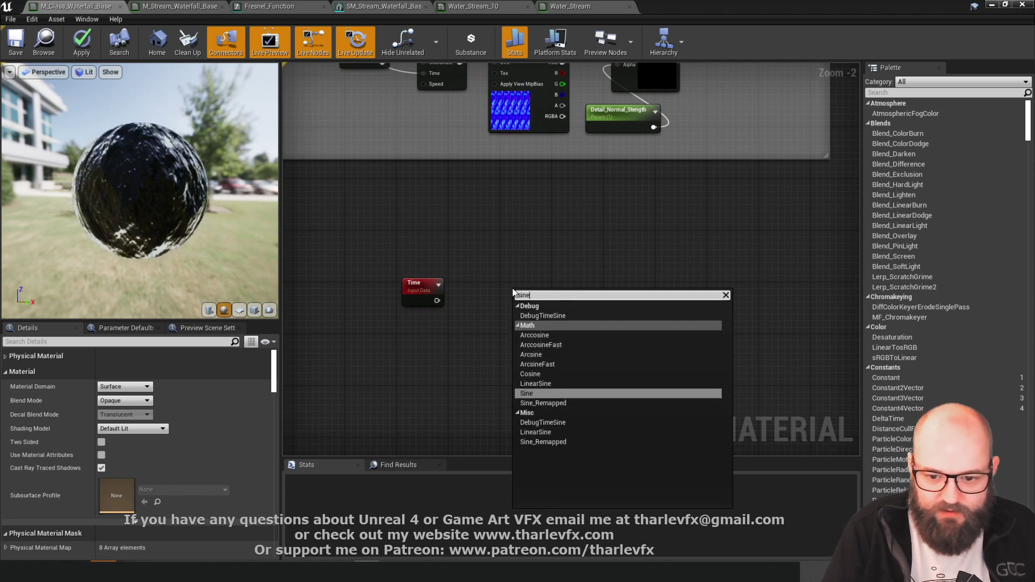
key("Return")
left_click_drag(522, 292, 516, 288)
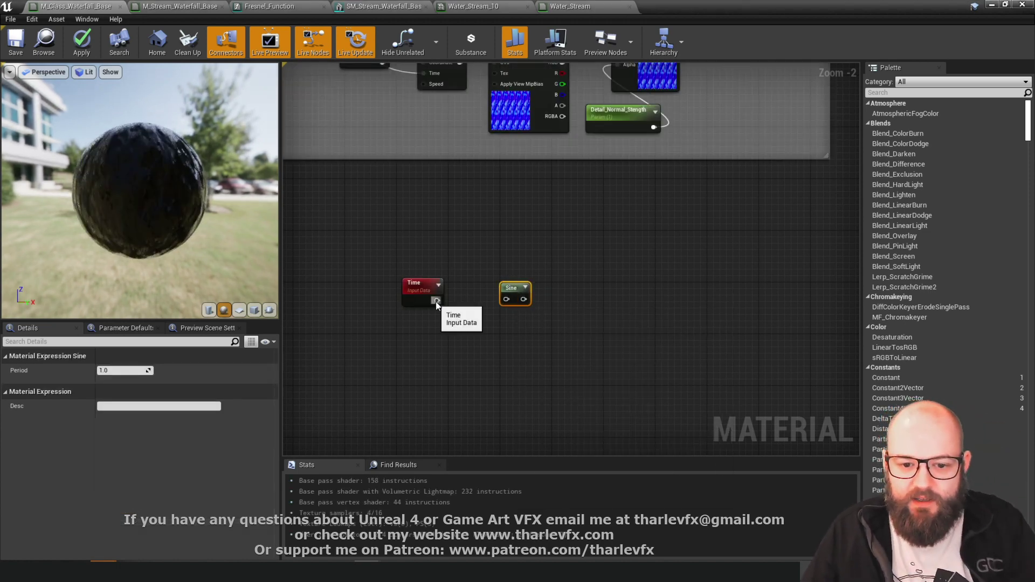
left_click_drag(507, 305, 507, 304)
- Connect the Sine output to World Position Offset and inspect the movement of the preview sphere
right_click(525, 298)
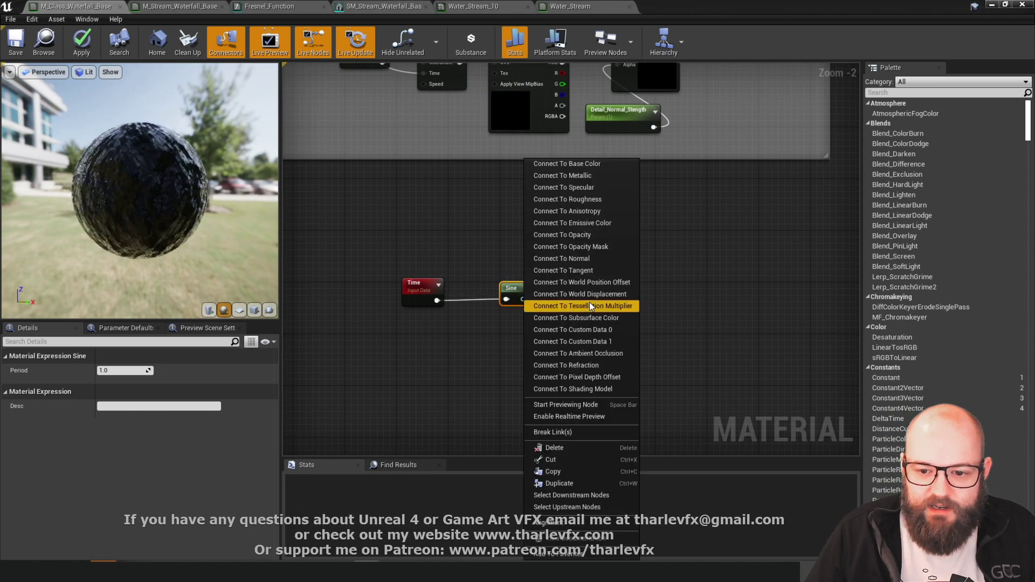
left_click(594, 282)
left_click(485, 248)
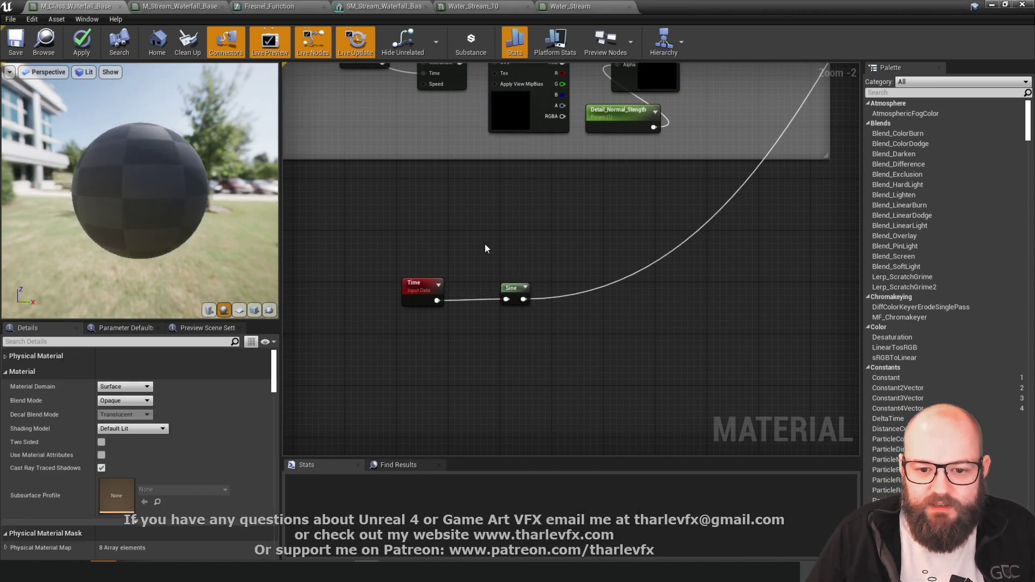
left_click_drag(144, 179, 171, 183)
scroll(171, 184, "up", 5)
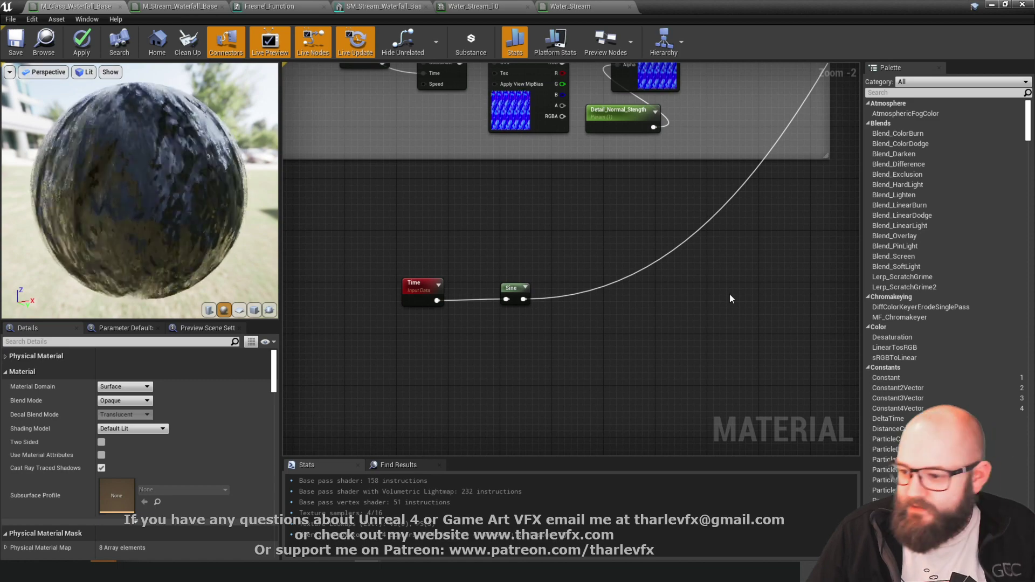
- Insert a Multiply node between the Sine node and the World Position Offset connection
left_click_drag(510, 288, 535, 295)
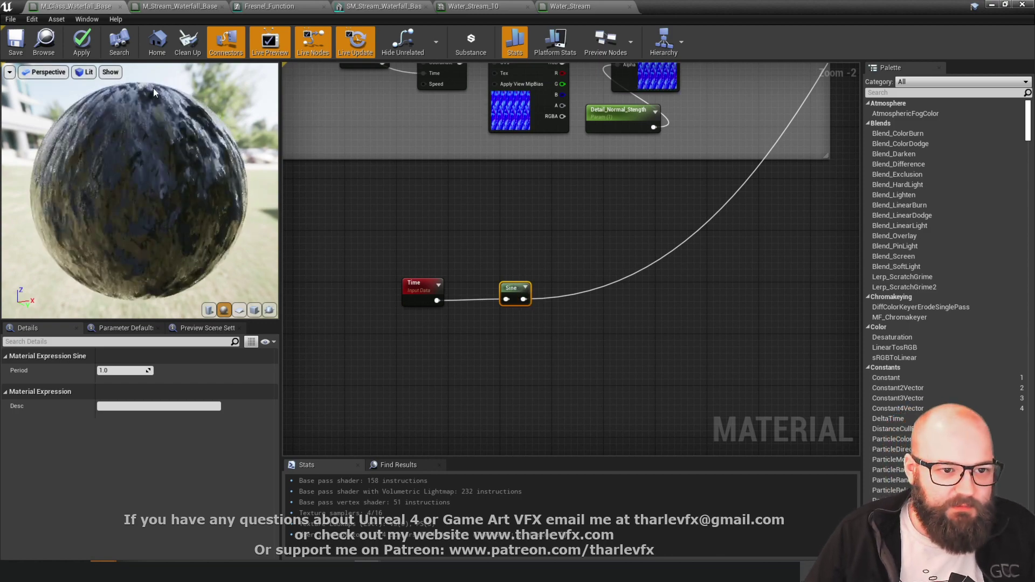
left_click(562, 300)
right_click_drag(563, 300, 574, 239)
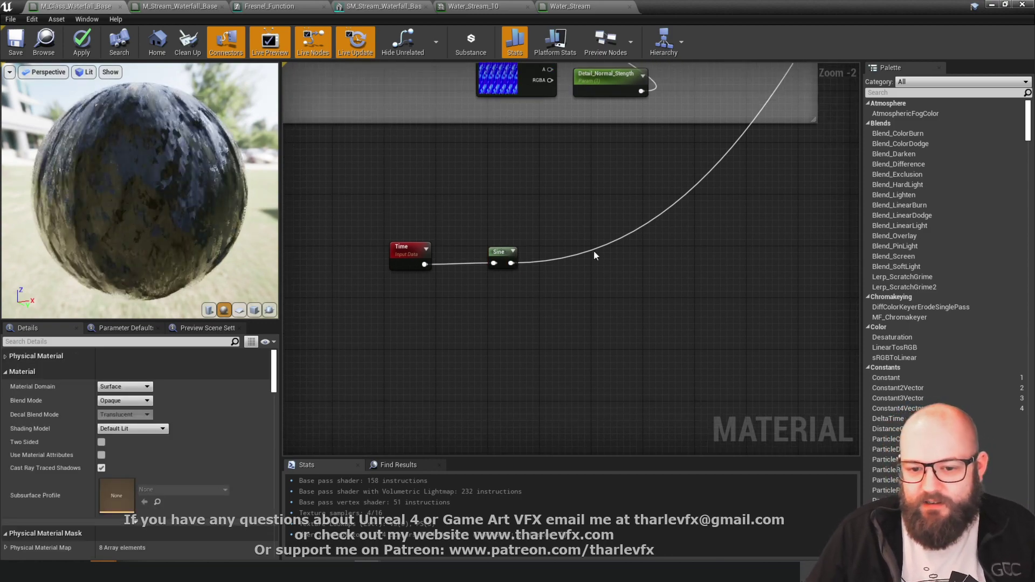
left_click(599, 250)
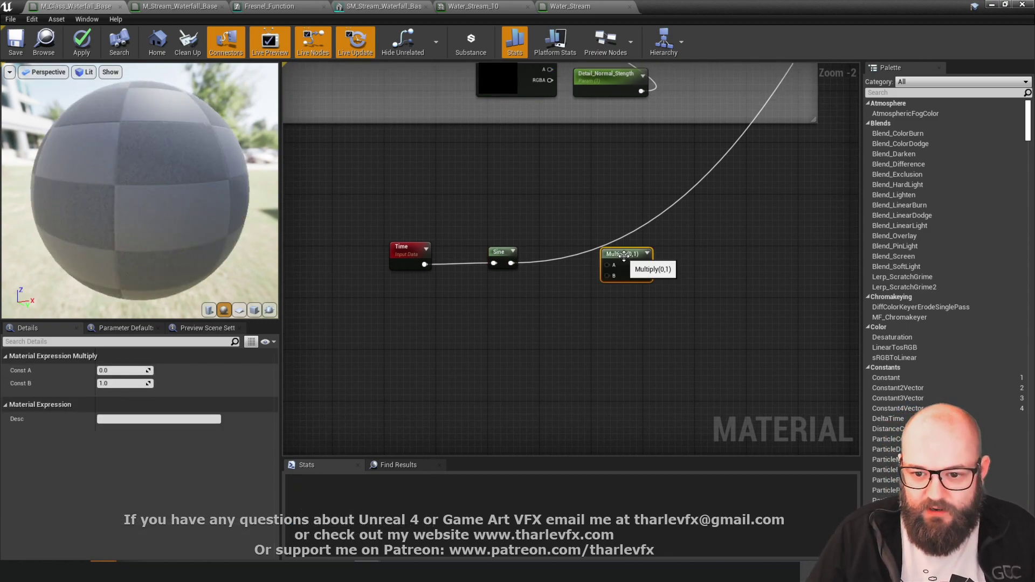
mouse_move(512, 263)
left_mouse_down("ctrl")
mouse_move(637, 264)
mouse_move(512, 264)
left_mouse_up("ctrl")
- Add a scalar parameter named WPO_Intensity and connect it to the Multiply node's B input
left_click(587, 297)
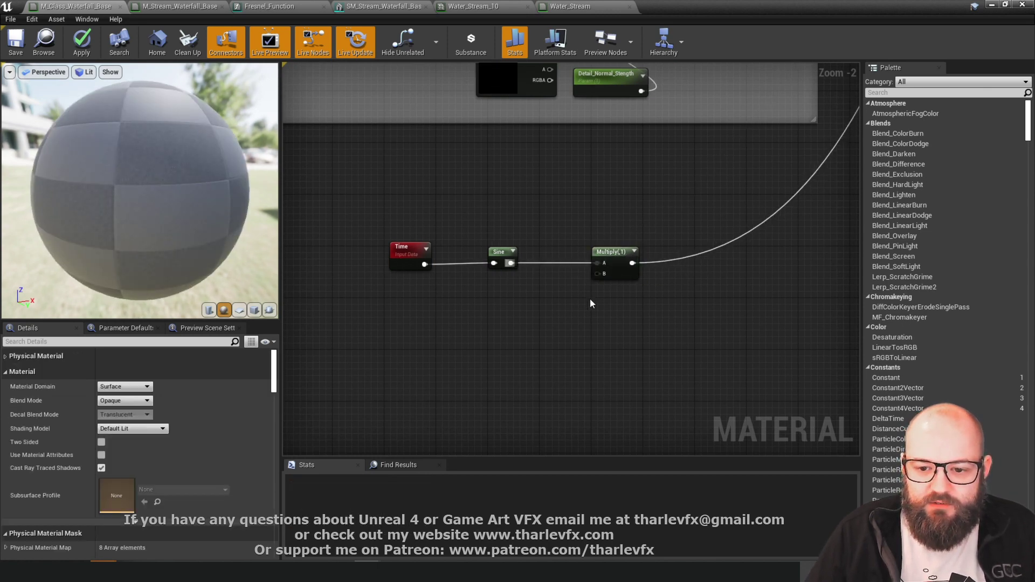
type("WPO_Intensity")
key("Return")
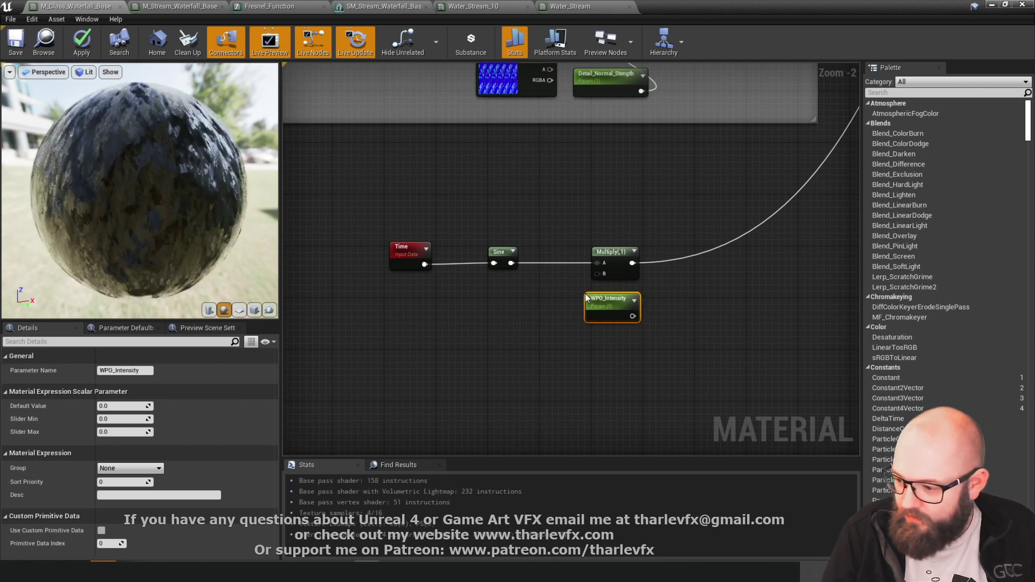
left_click_drag(587, 298, 597, 273)
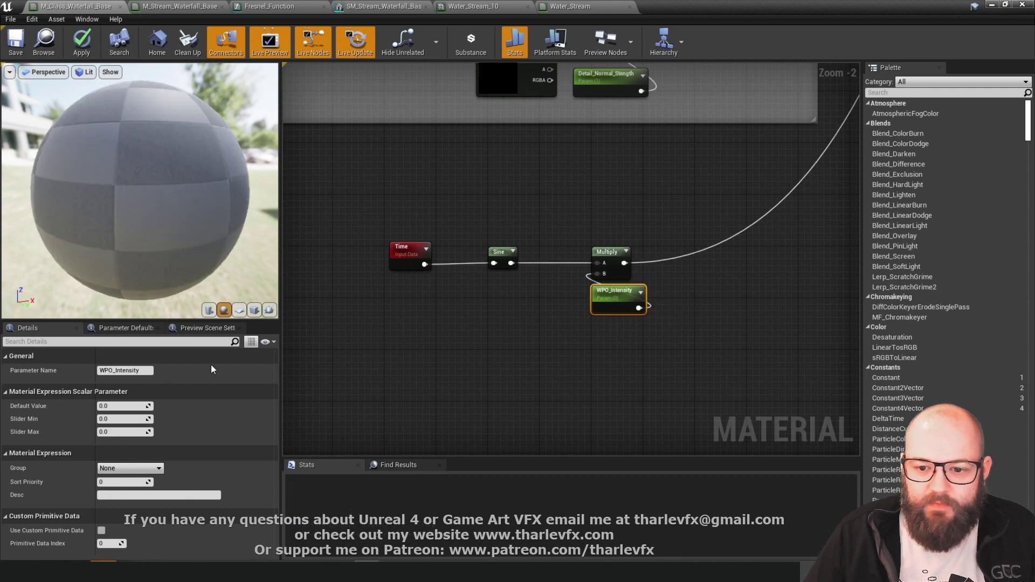
- Set the WPO_Intensity parameter's default value to 50 and inspect the preview sphere
left_click(126, 406)
type("50")
key("Return")
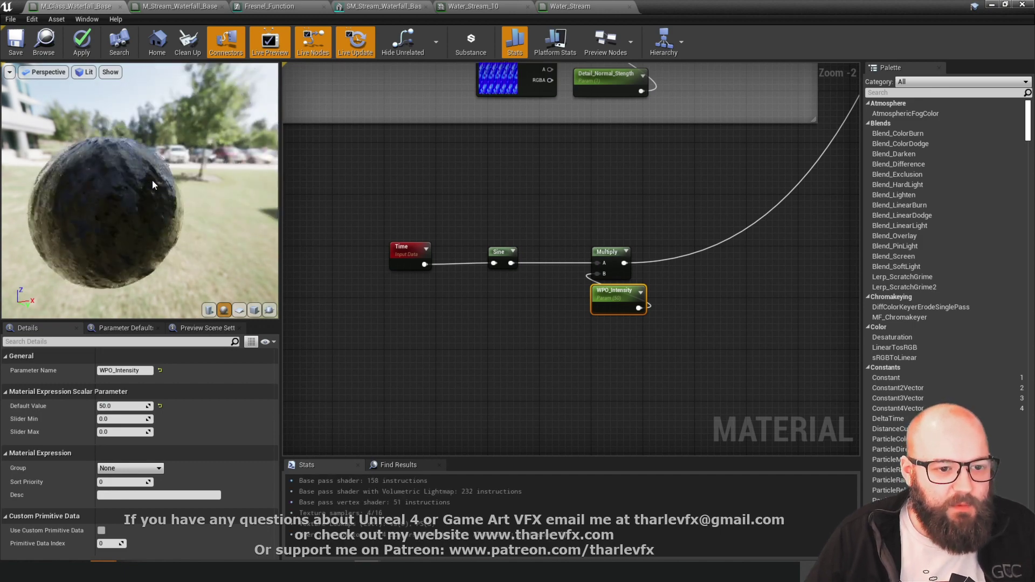
left_click_drag(152, 180, 27, 271)
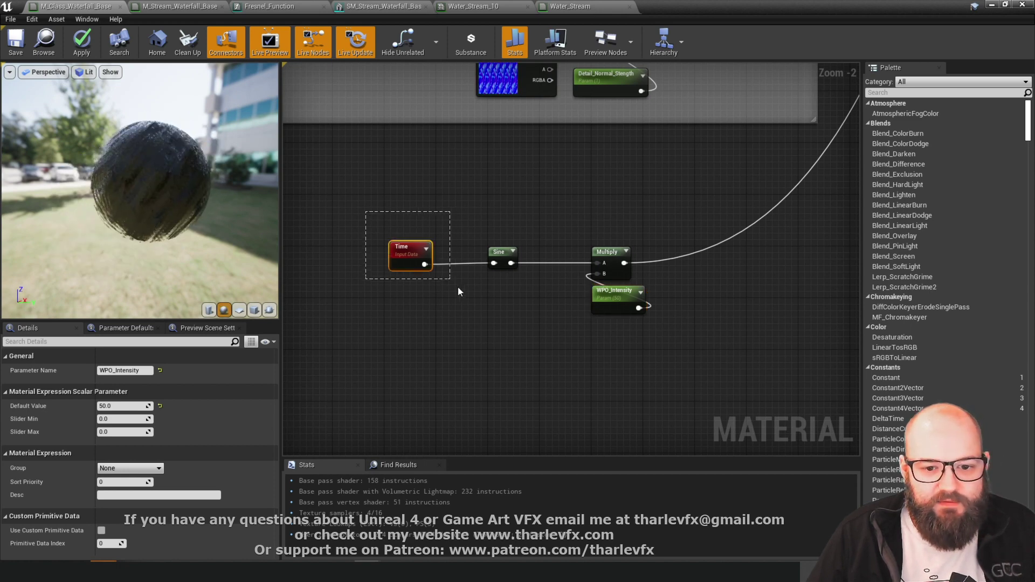
left_click(501, 253)
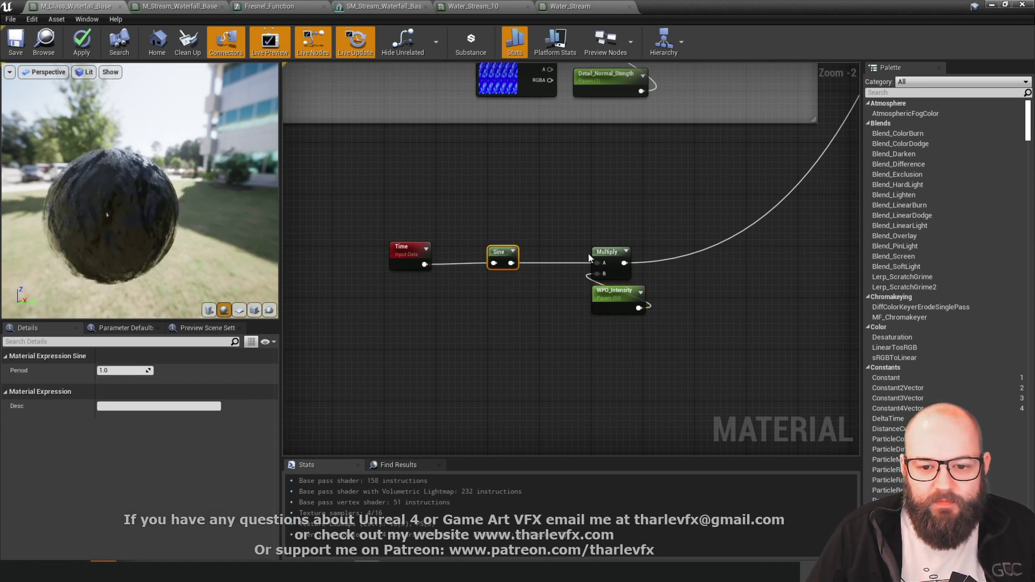
left_click(533, 228)
left_click_drag(510, 249, 414, 271)
left_click_drag(663, 216, 601, 303)
left_click_drag(595, 224, 666, 216)
mouse_move(193, 185)
left_mouse_down()
mouse_move(237, 259)
mouse_move(253, 264)
mouse_move(208, 197)
left_mouse_up()
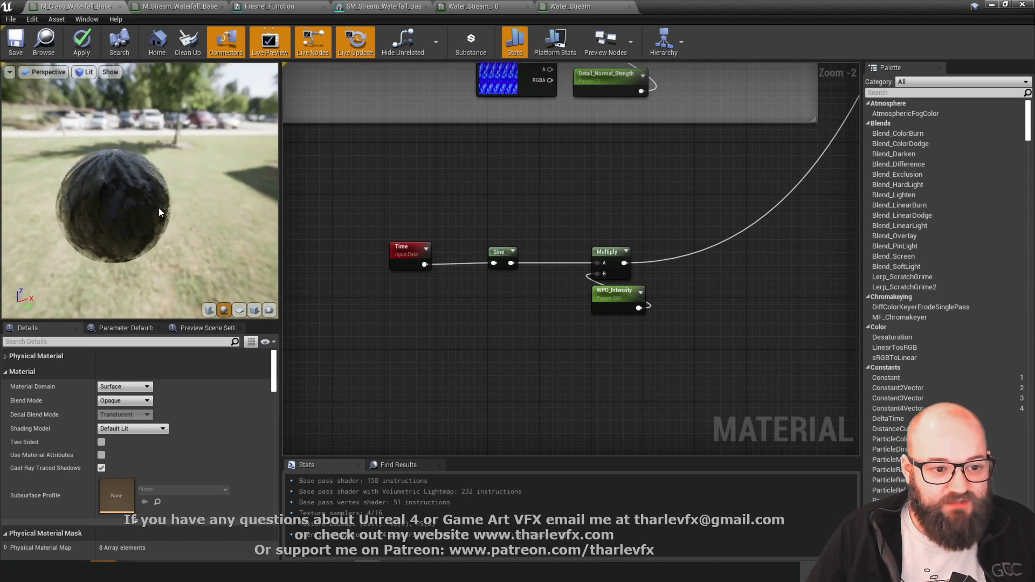
- Move the Sine node closer to Time and add a Constant3Vector of 0,0,1 below it
right_click_drag(554, 235, 605, 192)
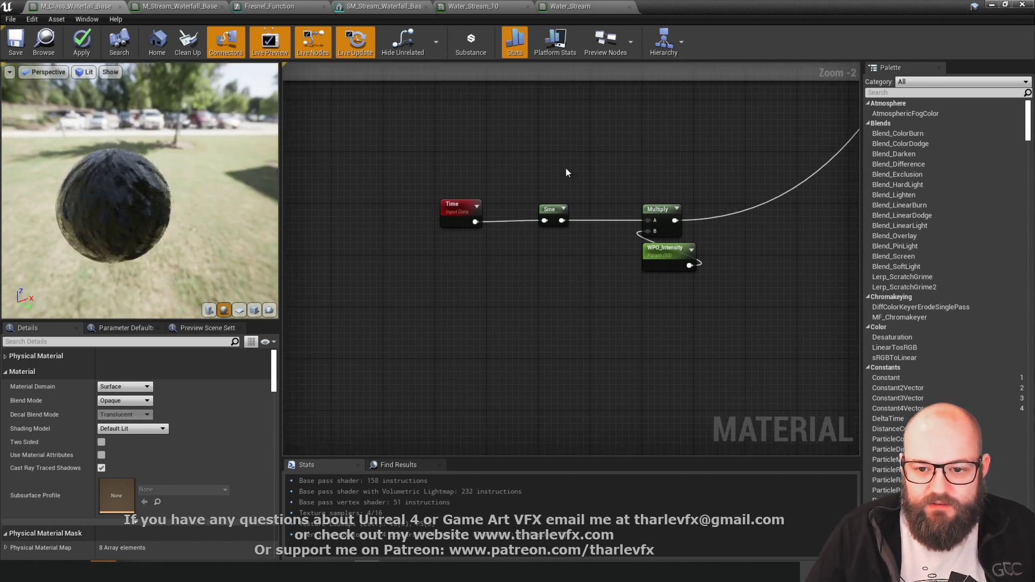
left_click_drag(551, 209, 506, 209)
key("3")
left_click(554, 205)
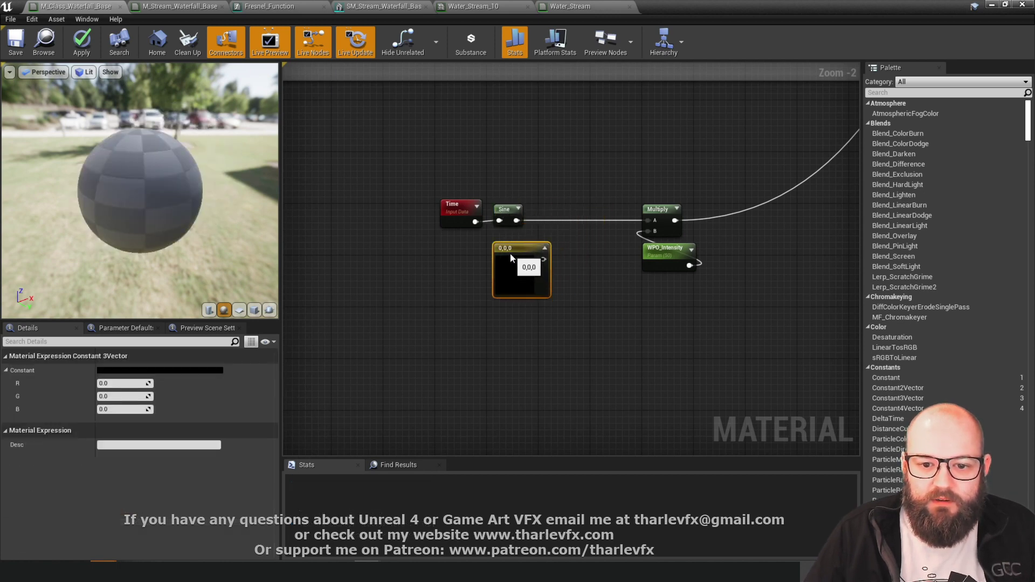
left_click(118, 409)
type("1")
key("Tab")
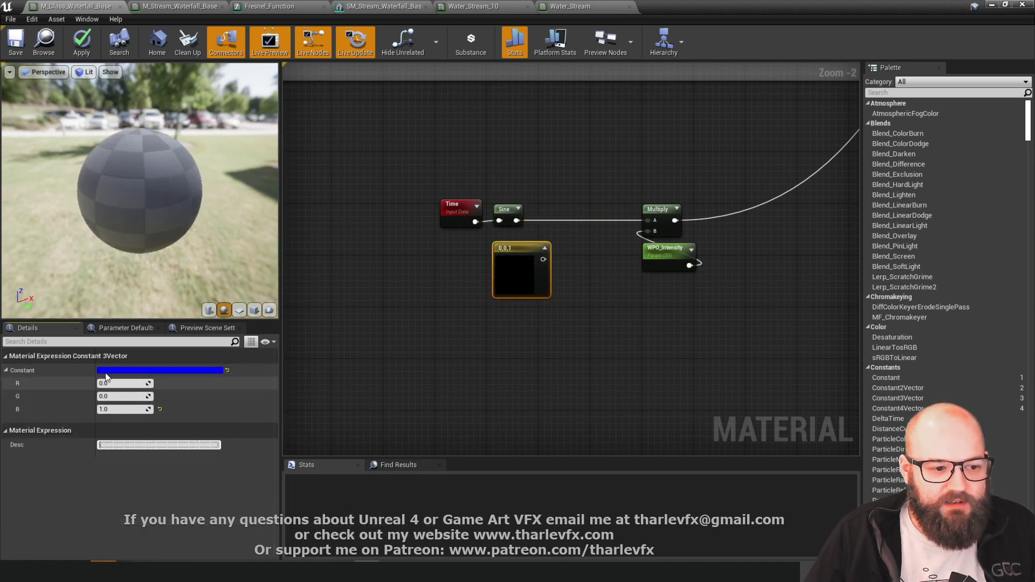
left_click_drag(519, 283, 501, 283)
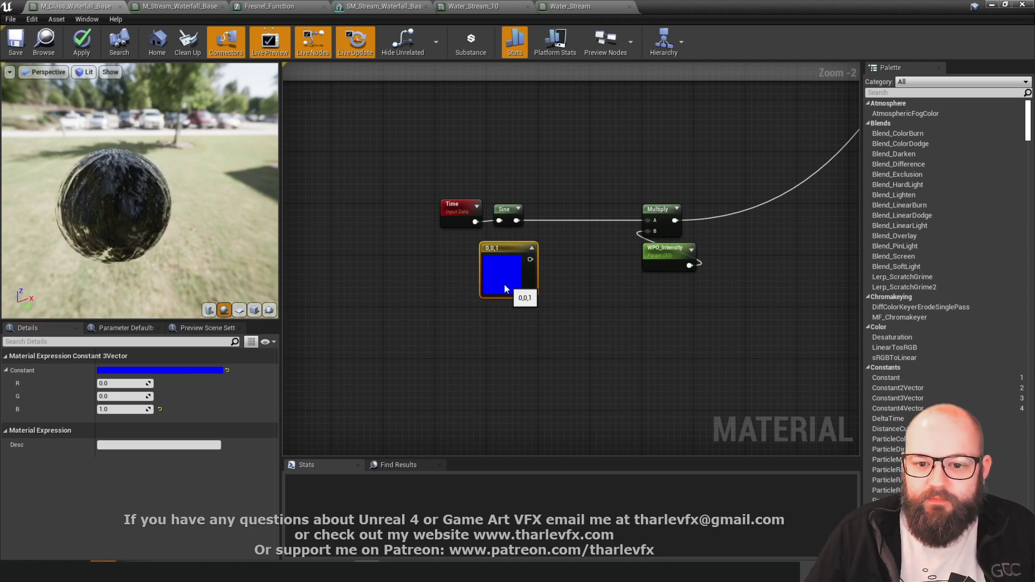
- Add a Multiply node combining Sine with the 0,0,1 constant, and feed its result into the WPO_Intensity Multiply node's A input
left_click(564, 250)
key("m")
left_click(557, 238)
left_click_drag(564, 253, 535, 233)
left_click_drag(643, 221, 647, 221)
left_click_drag(588, 245, 588, 211)
left_click_drag(525, 261, 524, 260)
- Tidy the spacing of the new Multiply and Time nodes, and inspect the preview sphere's vertical movement
left_click(534, 183)
left_click_drag(575, 210, 575, 224)
left_click(540, 200)
left_click_drag(453, 209, 434, 207)
left_click(439, 149)
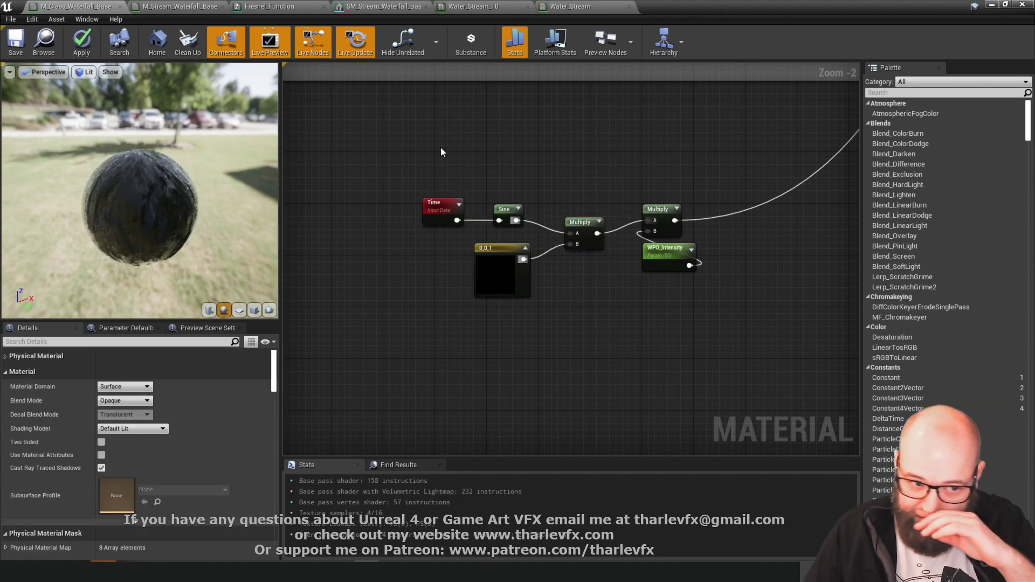
mouse_move(152, 233)
left_mouse_down()
mouse_move(202, 232)
mouse_move(147, 216)
left_mouse_up()
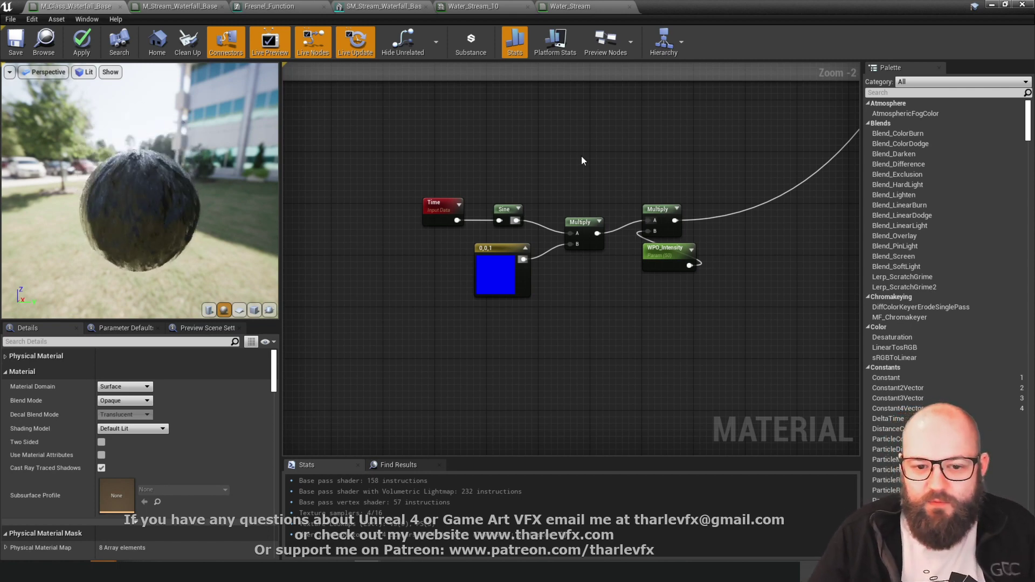
- Replace the 0,0,1 constant with a VertexNormalWS node connected to the first Multiply's B input, and inspect the preview sphere
left_click(520, 272)
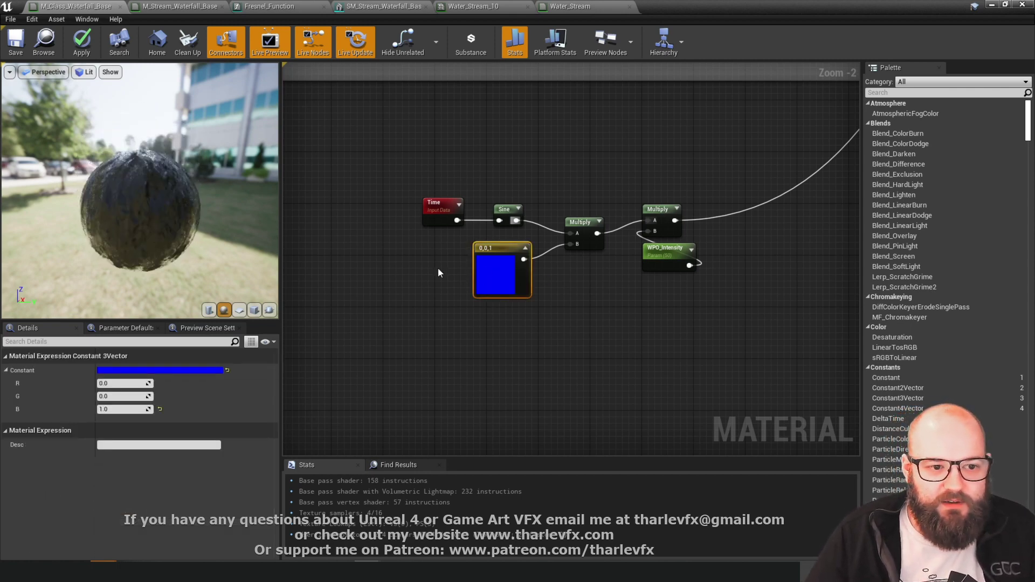
key("Delete")
right_click(455, 250)
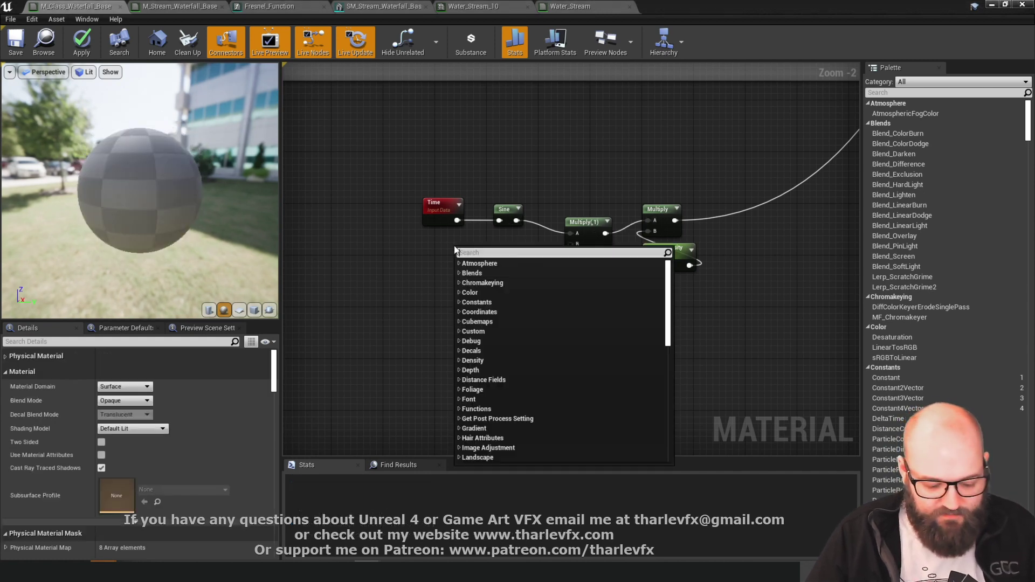
type("vertexnormal")
left_click(500, 296)
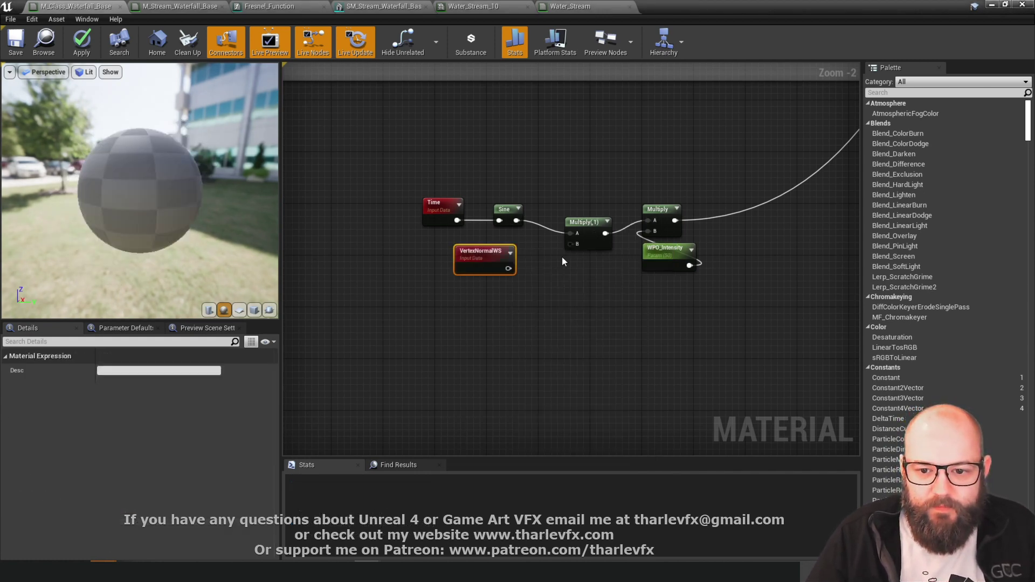
left_click_drag(506, 269, 507, 268)
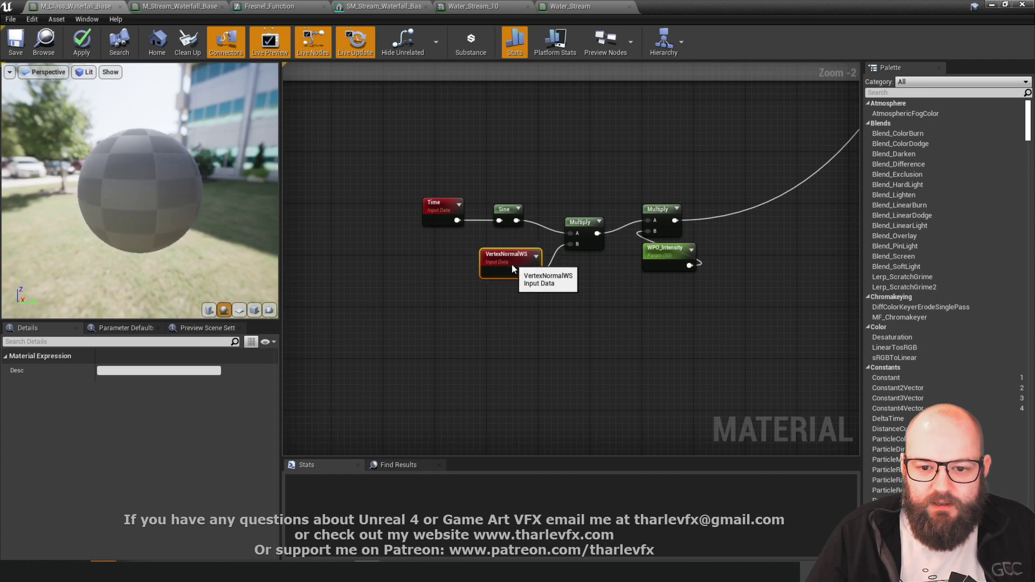
left_click(501, 228)
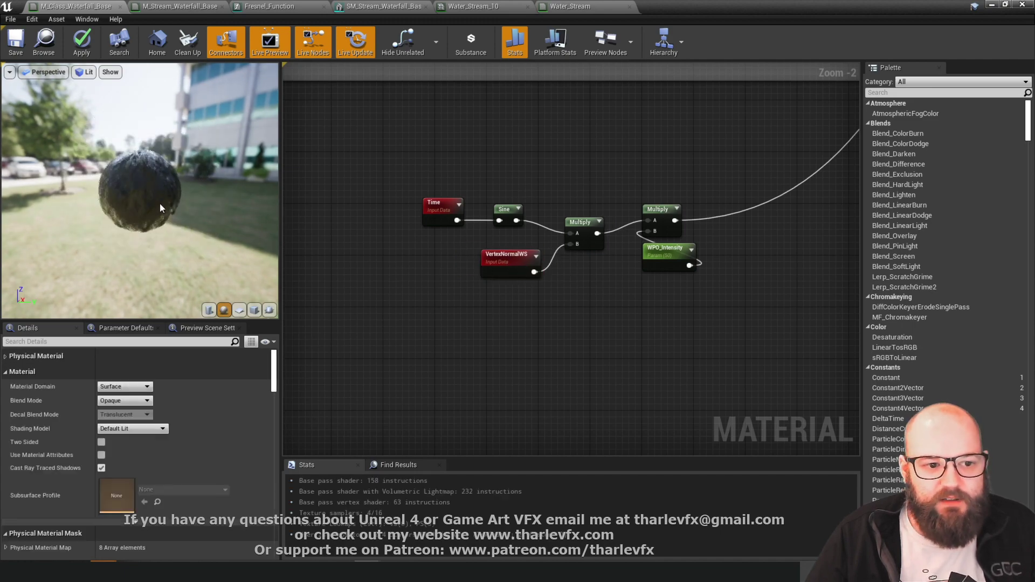
left_click_drag(147, 192, 154, 188)
- Apply the material changes and examine the moving SM_Stream_Waterfall_BaseMesh5 surface in the level from several angles
left_click(82, 42)
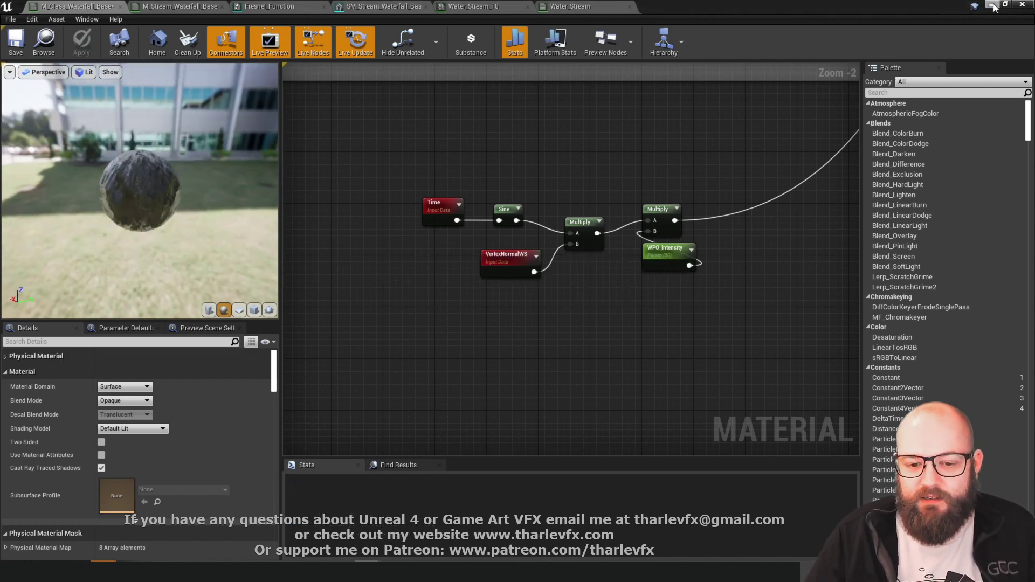
left_click(992, 5)
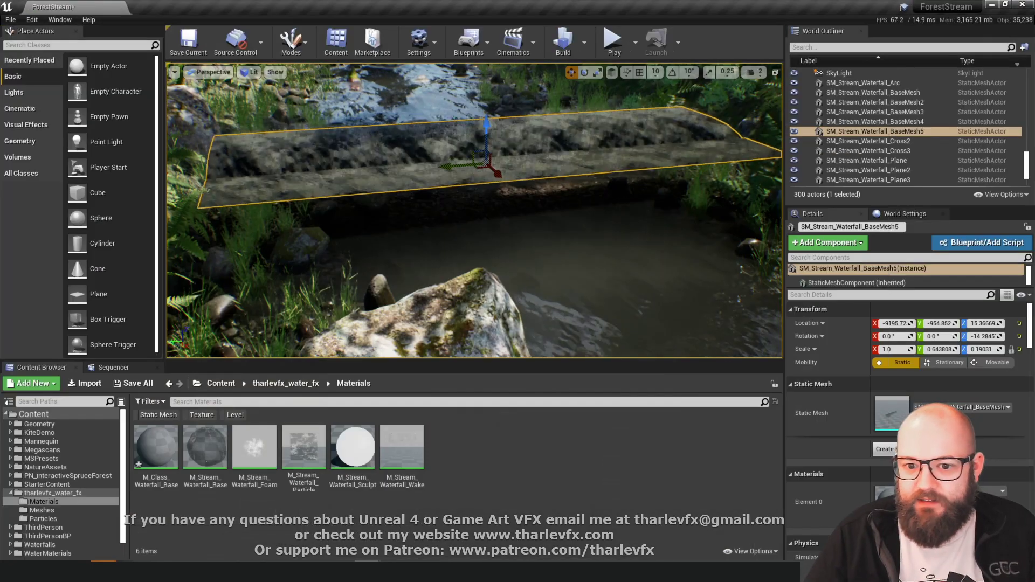
right_click_drag(490, 223, 489, 223)
right_click_drag(596, 215, 642, 216)
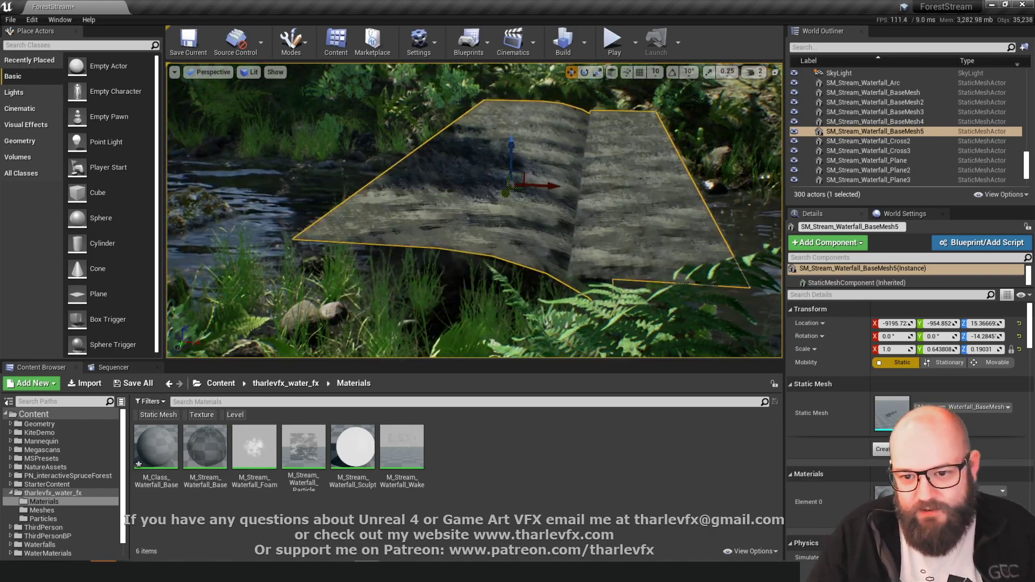
right_click_drag(641, 215, 641, 216)
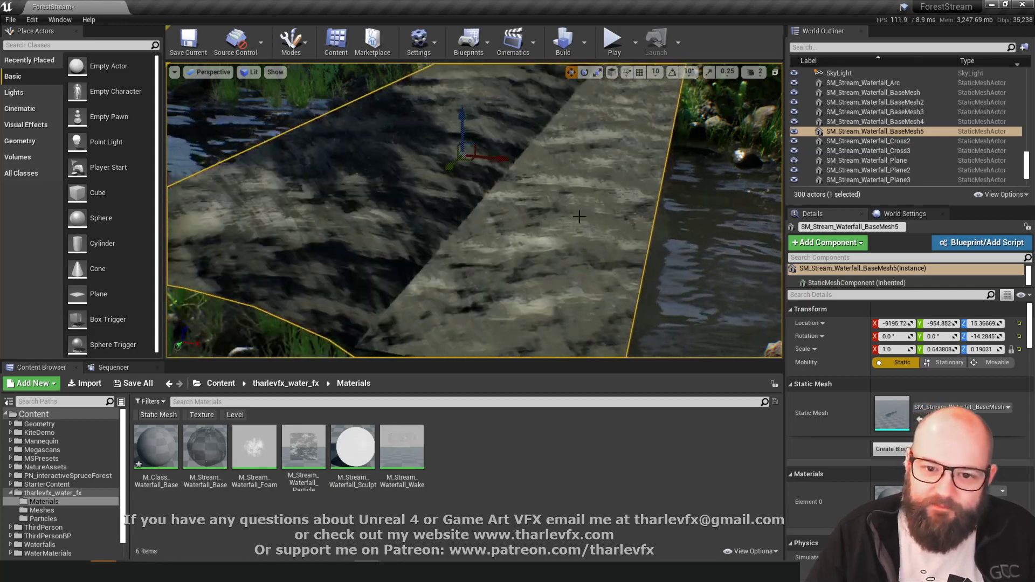
right_click_drag(551, 217, 551, 218)
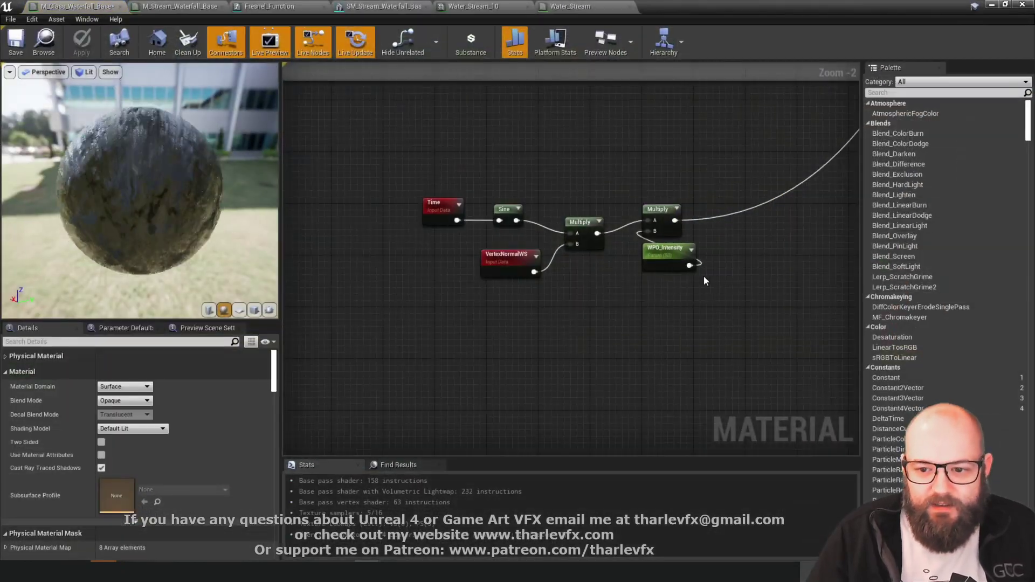
- Set the WPO_Intensity parameter's default value to 5, and inspect the waterfall base mesh in the level
left_click(668, 258)
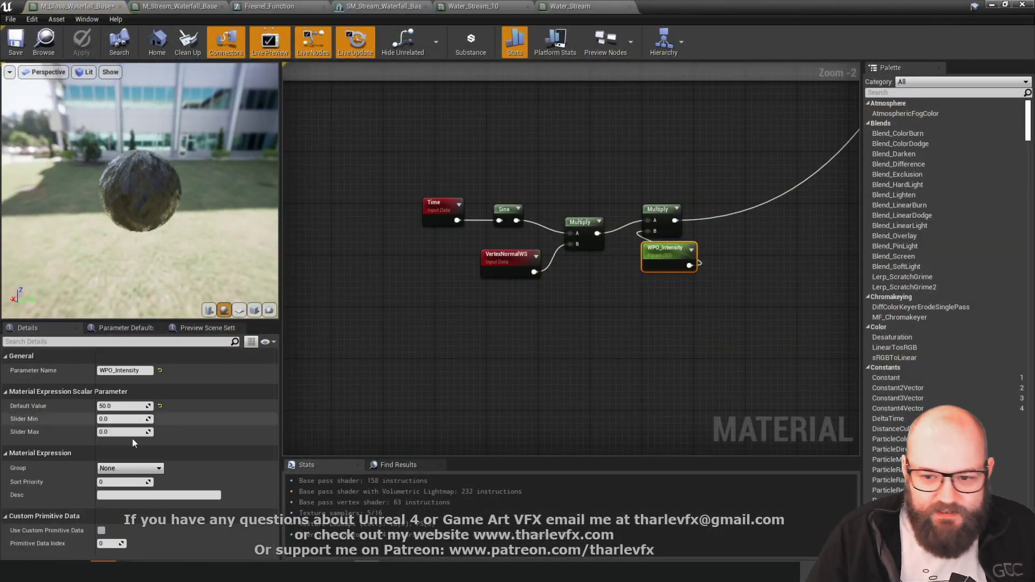
left_click(118, 406)
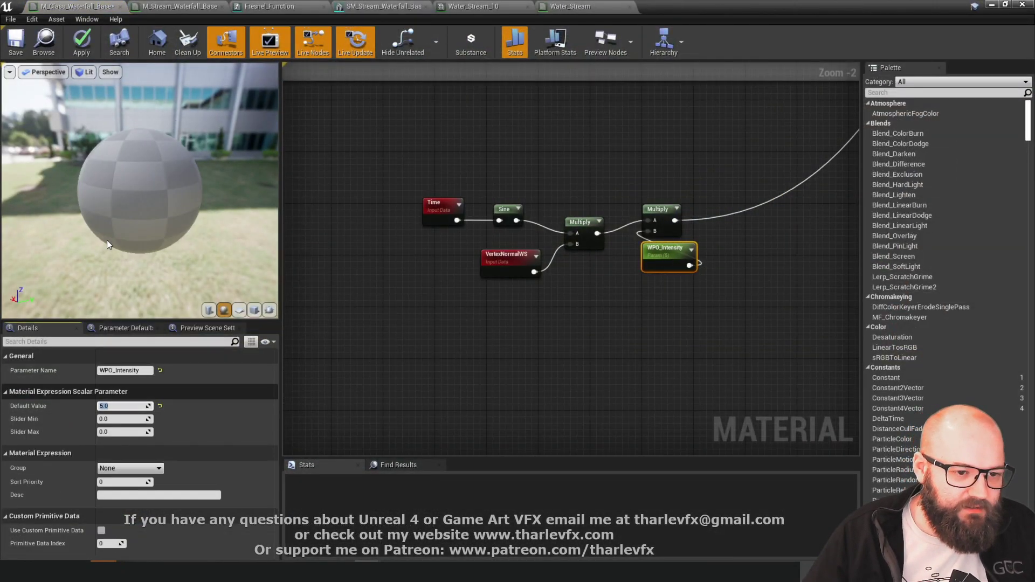
left_click(1004, 5)
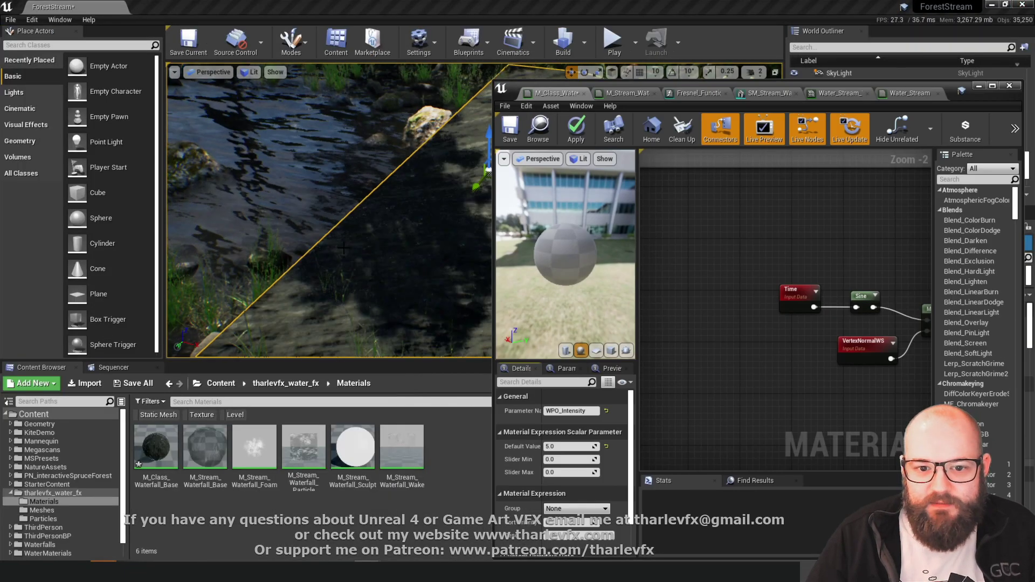
key("w")
mouse_move(365, 247)
right_mouse_down()
mouse_move(352, 246)
mouse_move(365, 247)
right_mouse_up()
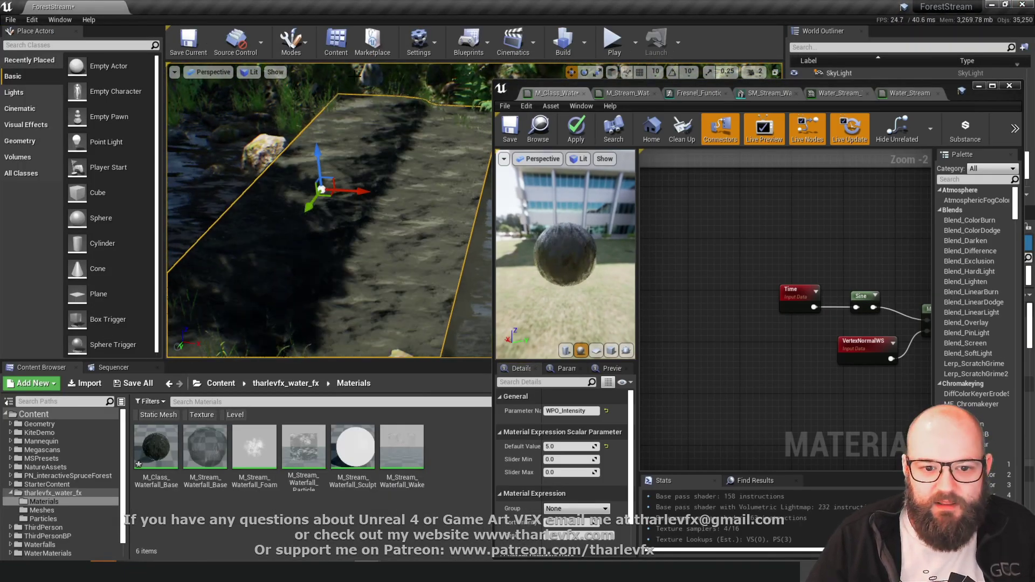
left_click(685, 228)
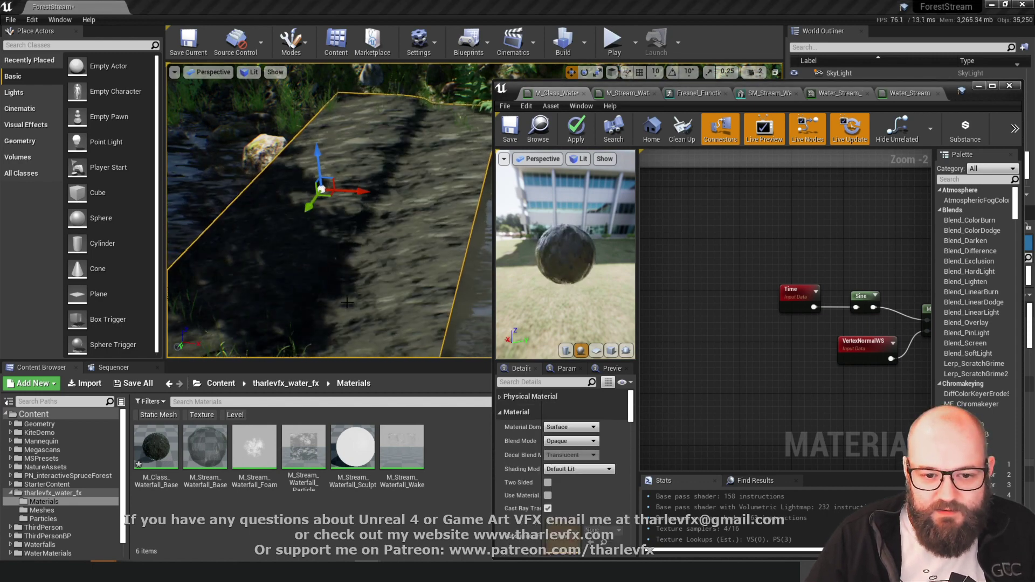
mouse_move(383, 237)
right_mouse_down()
mouse_move(362, 237)
mouse_move(405, 244)
mouse_move(381, 238)
right_mouse_up()
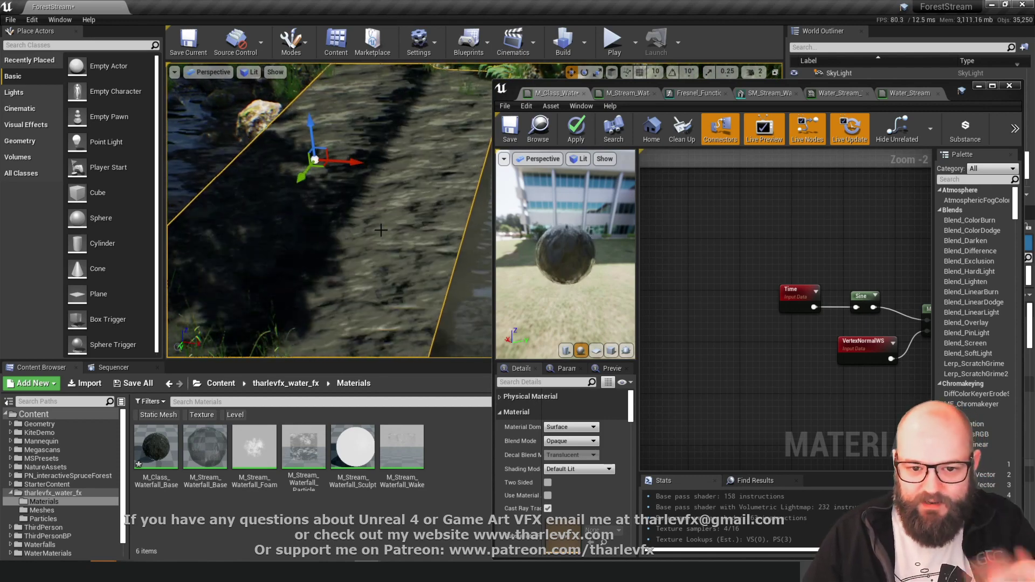
- Add a TexCoord node above Time in the World Position Offset chain, and move Time away from Sine to make room
left_click(993, 86)
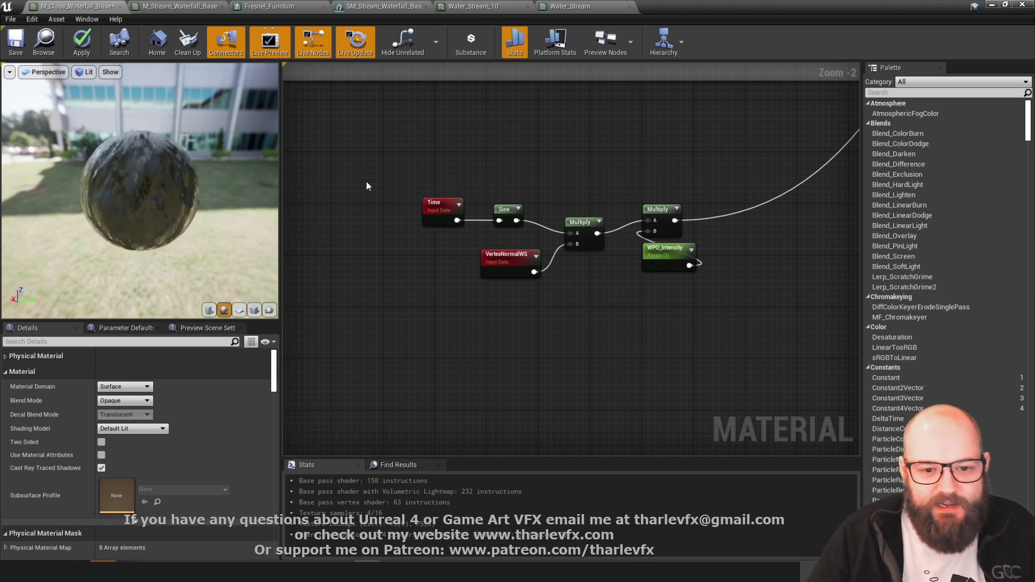
right_click_drag(378, 209, 434, 198)
left_click_drag(487, 202, 440, 232)
left_click(392, 173)
left_click(366, 143)
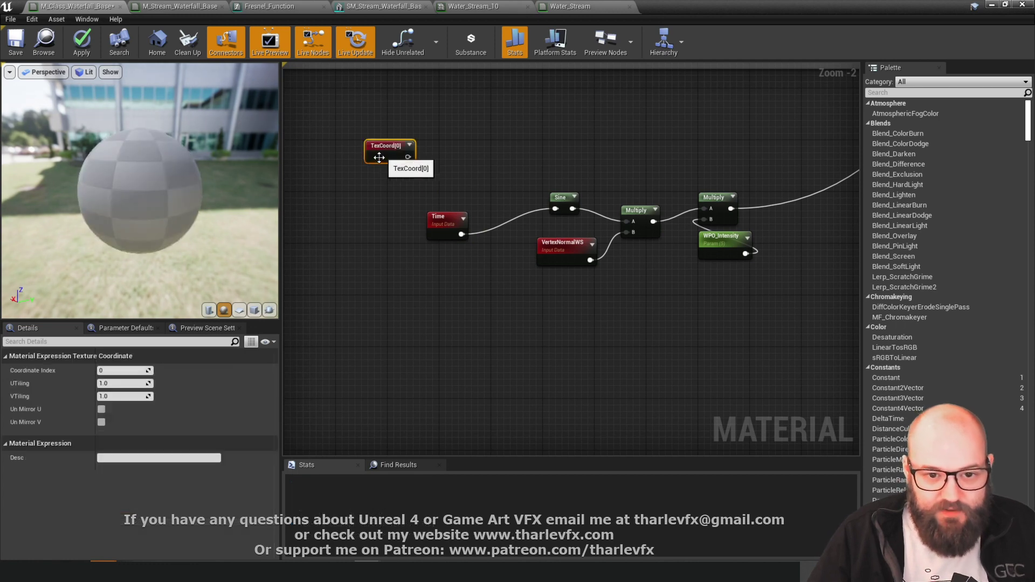
left_click_drag(361, 149, 379, 149)
left_click(368, 129)
right_click_drag(368, 128, 430, 162)
right_click_drag(433, 197, 428, 182)
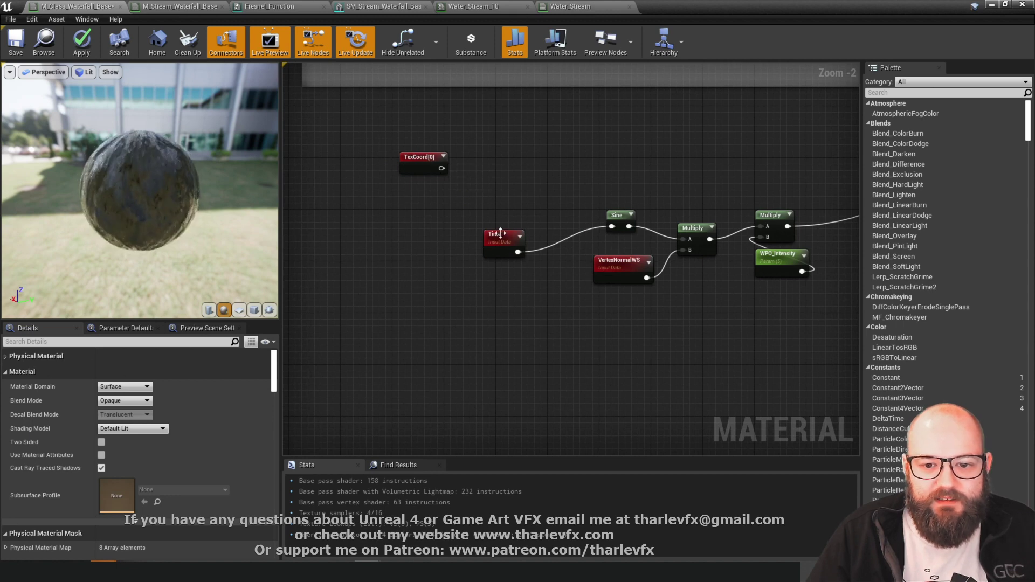
left_click_drag(501, 232, 435, 249)
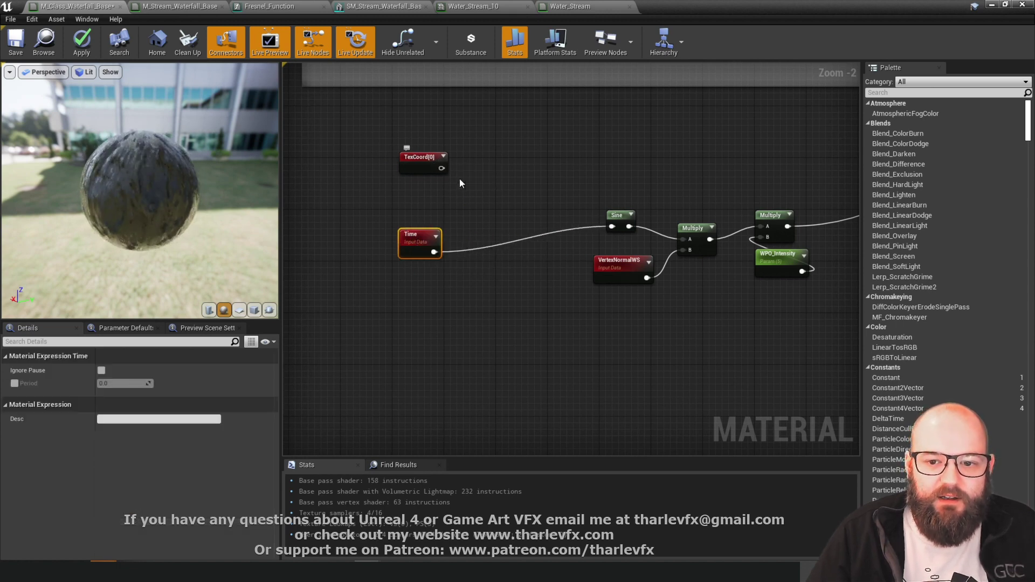
- Feed TexCoord into a new BreakOutFloat2Components node, and move both nodes farther from the Sine node
left_click_drag(441, 168, 485, 166)
type("break")
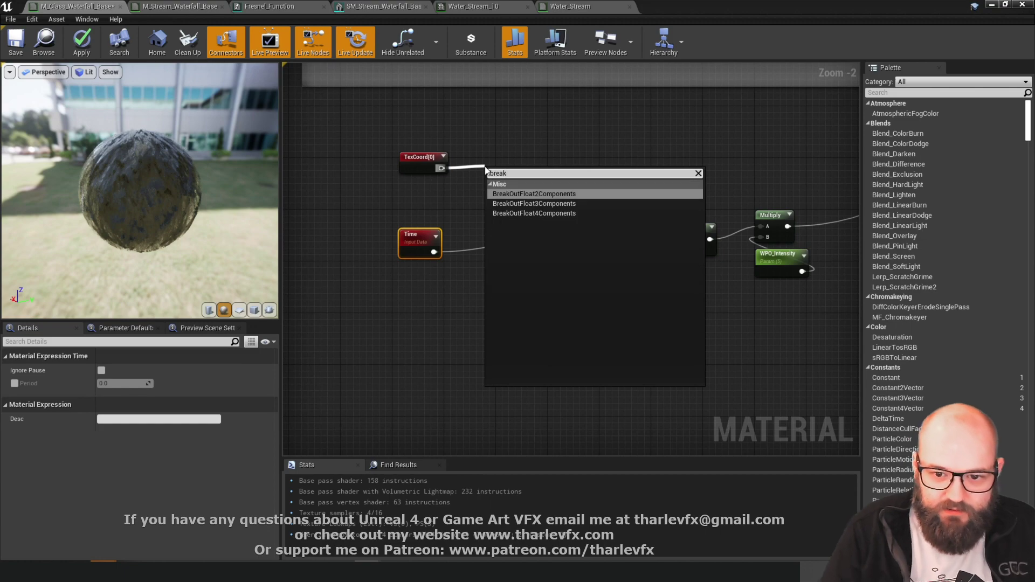
key("Return")
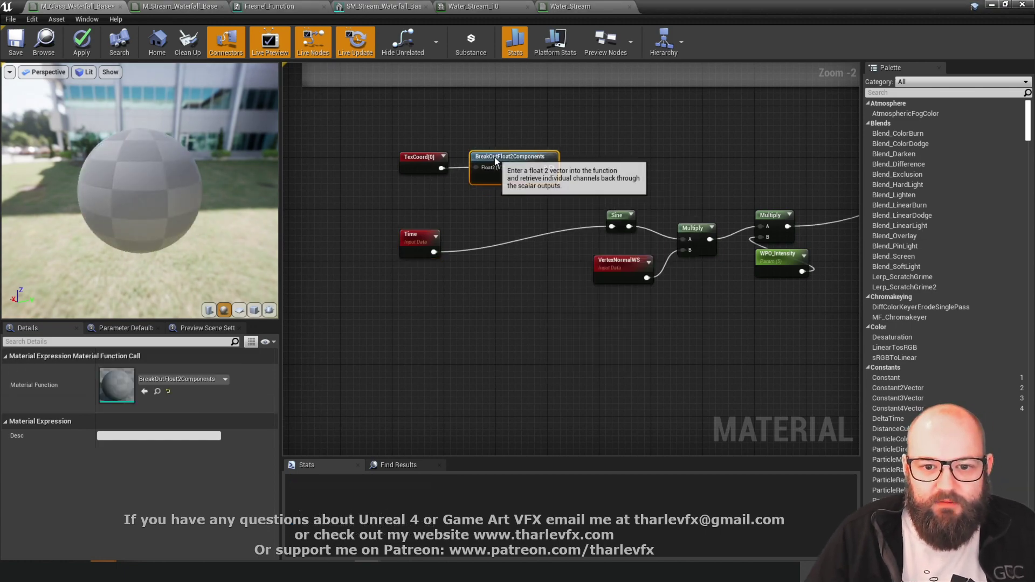
left_click_drag(539, 133, 364, 167)
left_click(502, 177)
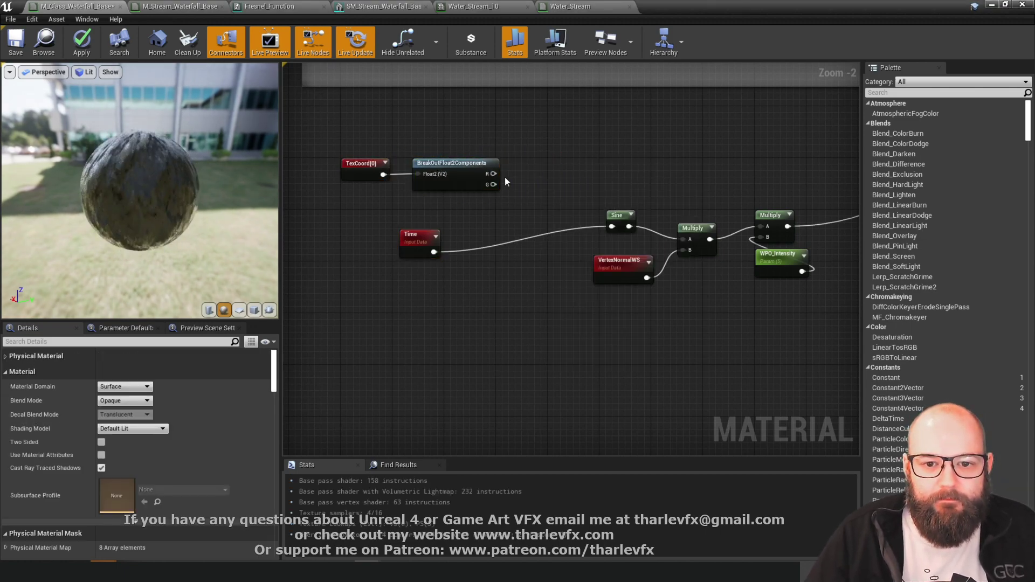
- Create an Add node that sums the R and G outputs of BreakOutFloat2Components
left_click_drag(494, 173, 538, 173)
type("add")
key("Return")
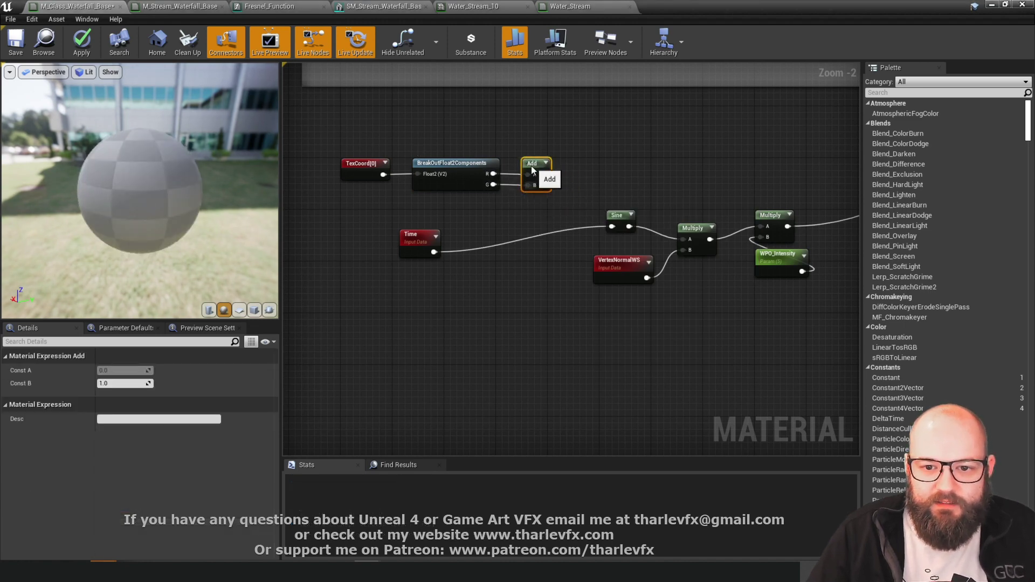
- Add a second Add node combining the R+G sum with Time, feed it into Sine, and tidy the node spacing
key("a")
left_click(540, 217)
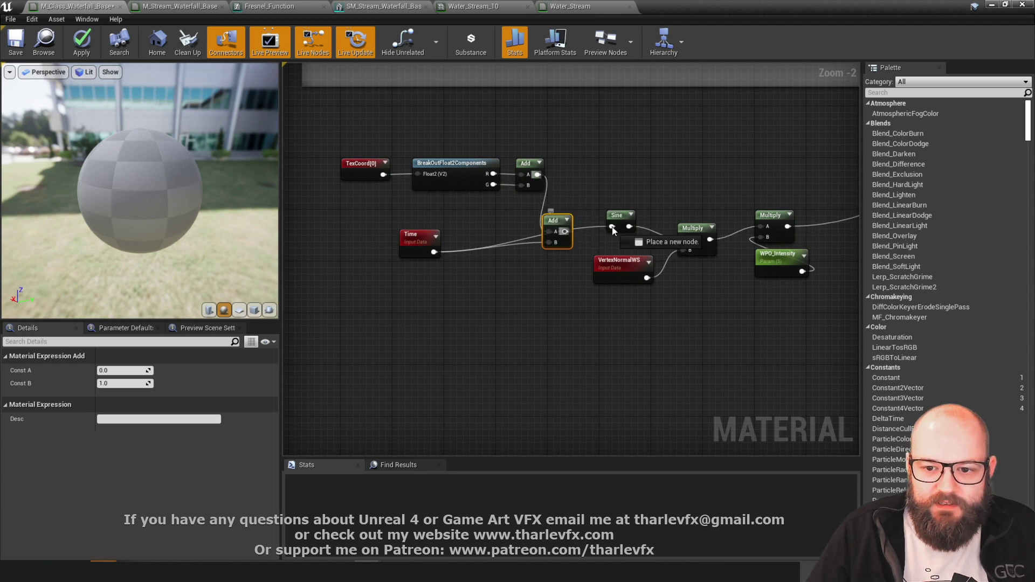
left_click_drag(554, 220, 560, 220)
left_click_drag(559, 132, 317, 160)
left_click(367, 130)
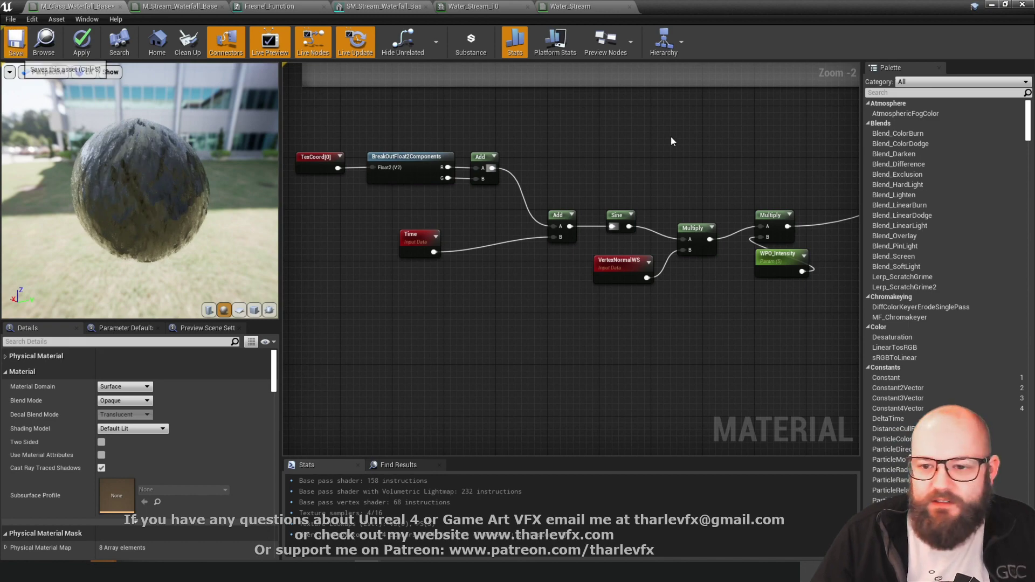
- Save the material and inspect the waterfall base mesh's wave motion in the level
key("ctrl+s")
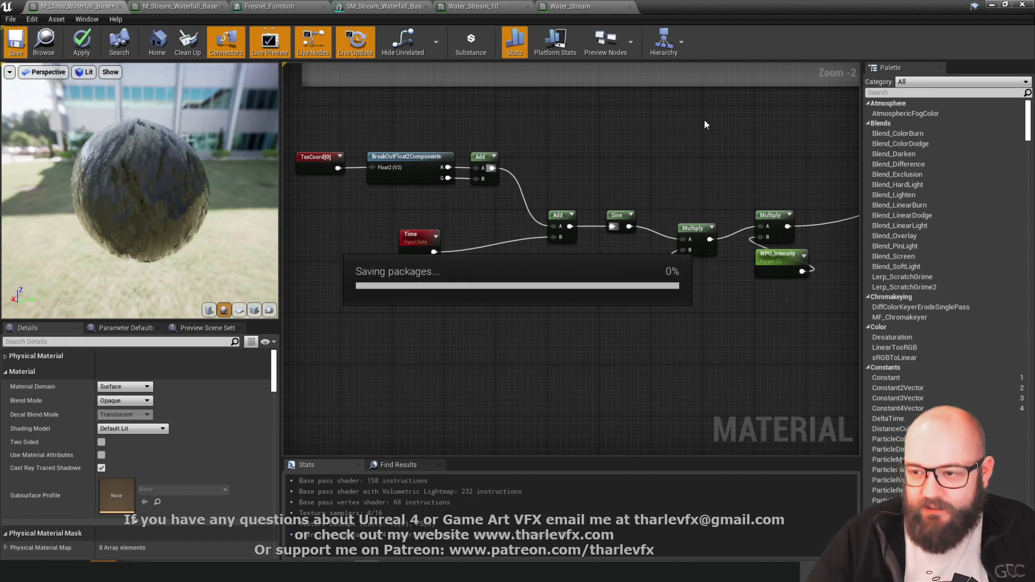
left_click(1006, 5)
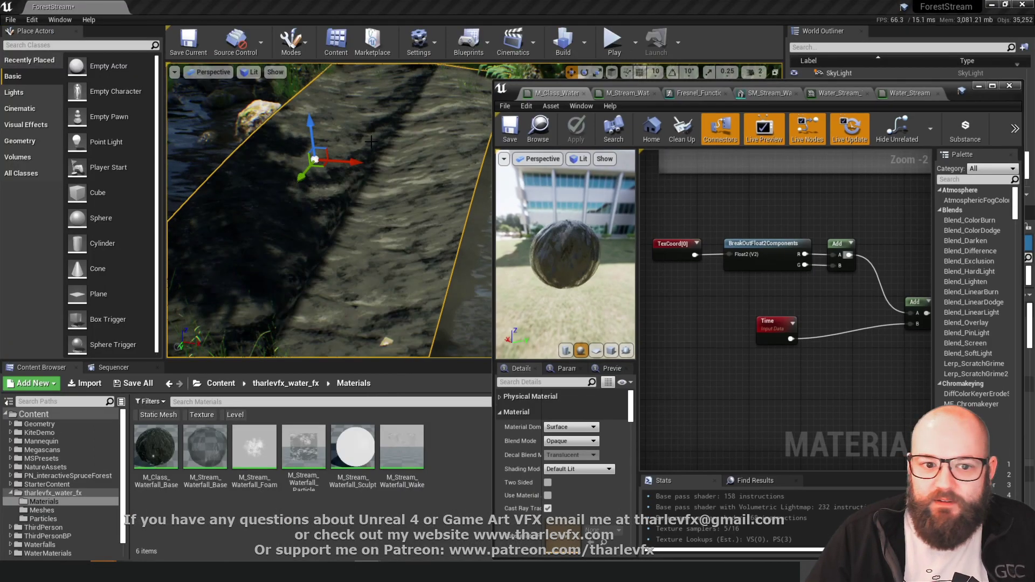
right_click_drag(367, 143, 344, 154)
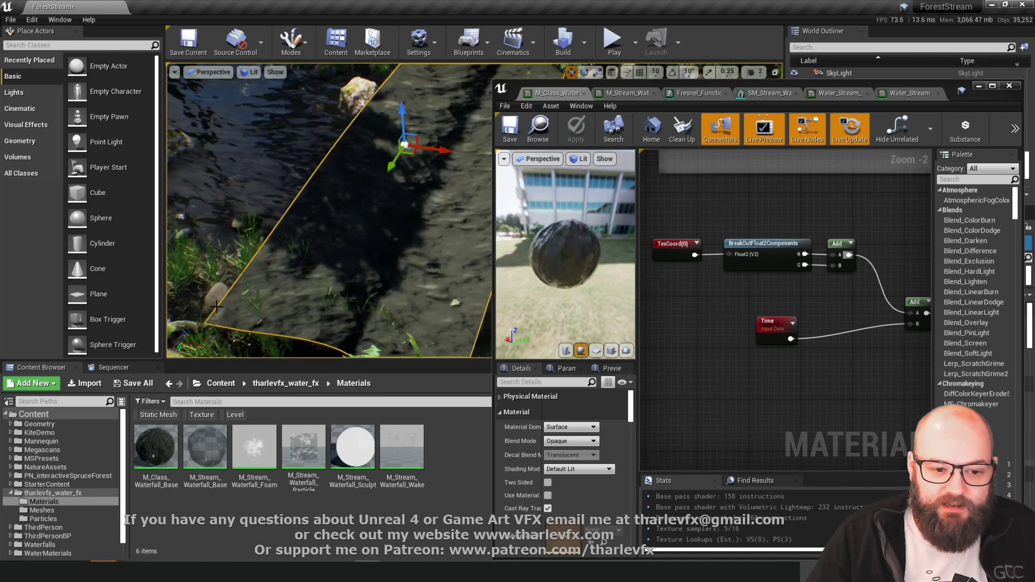
- Delete the object picked over the waterfall base mesh in the level
right_click_drag(219, 313, 434, 286)
left_click(392, 227)
key("Delete")
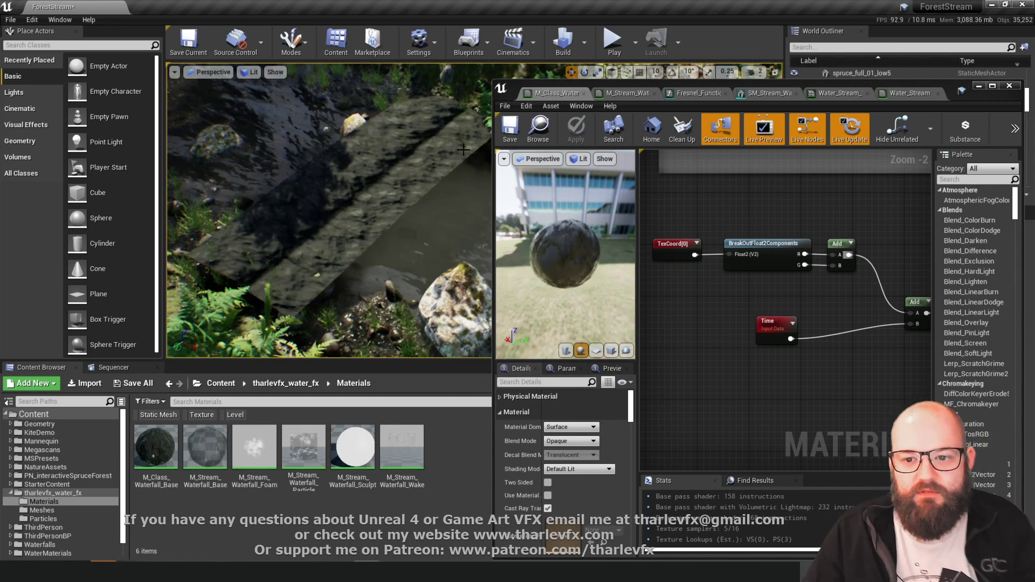
- Move the TexCoord node farther from BreakOutFloat2Components to make room between them
right_click_drag(693, 301, 731, 307)
left_click_drag(702, 260, 684, 260)
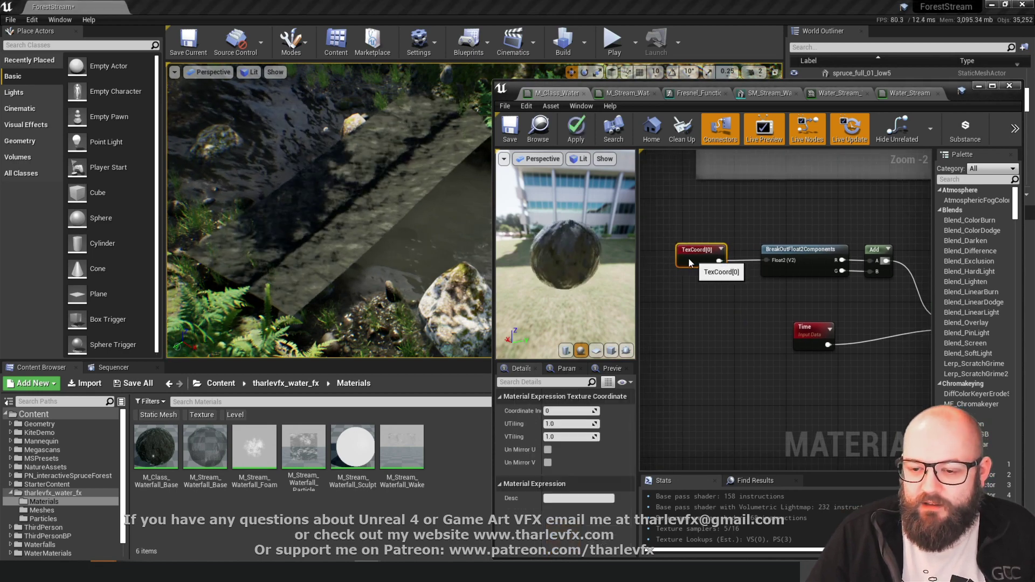
right_click_drag(665, 261, 723, 256)
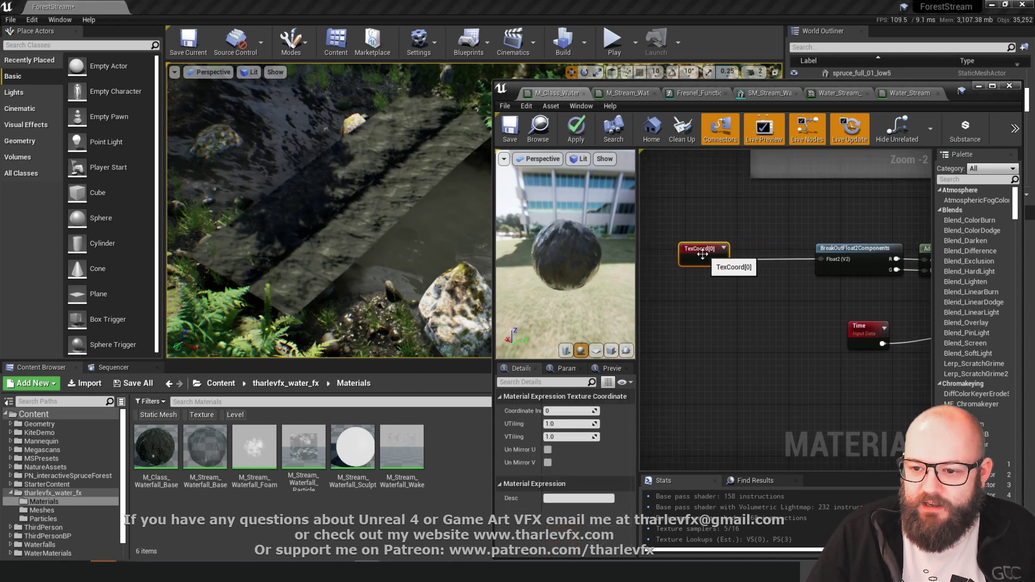
left_click(703, 295)
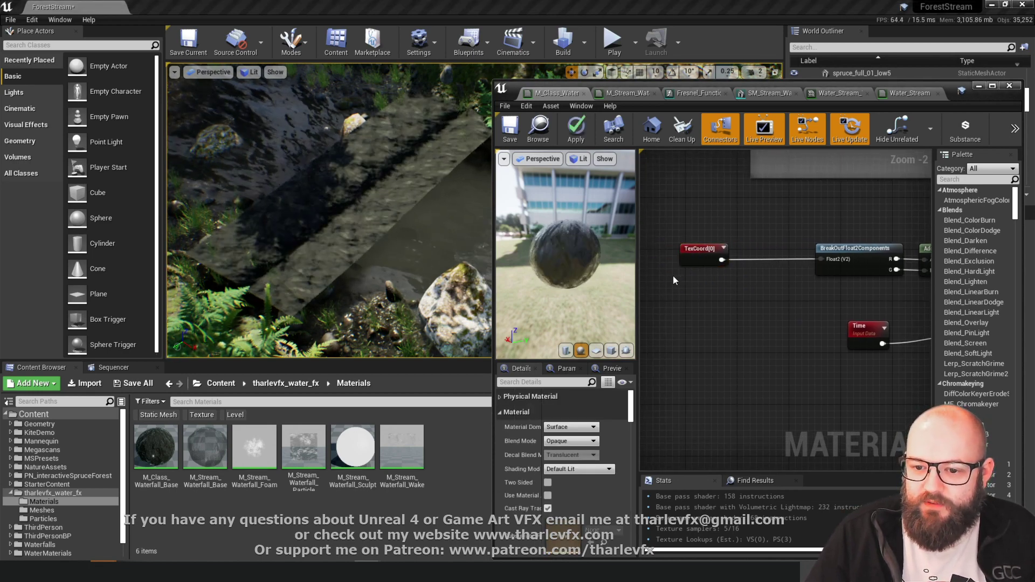
- Add a scalar parameter named WPO_Tiling_X below TexCoord, and duplicate it as WPO_Tiling_Y
left_click(655, 274)
type("w")
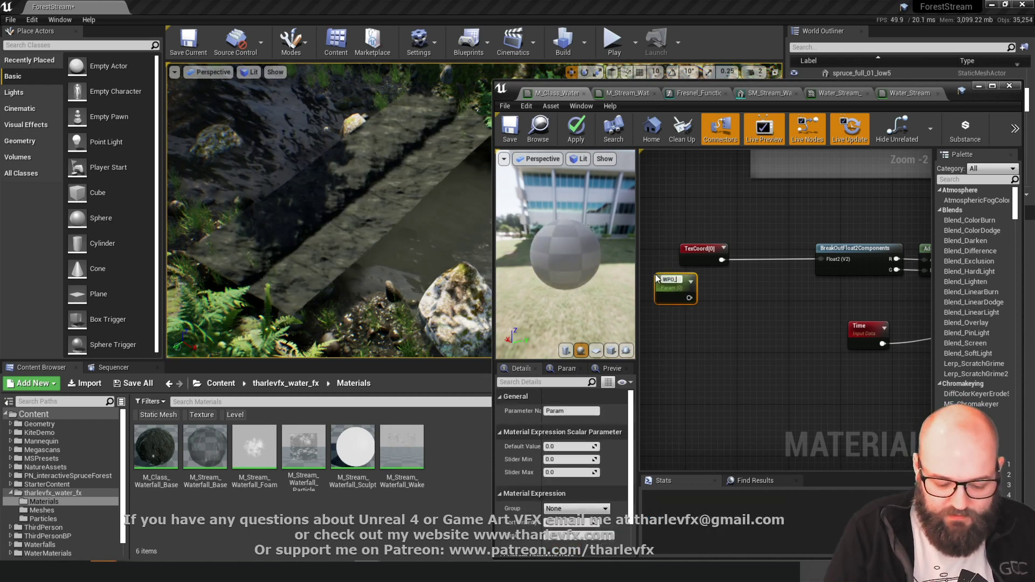
type("PO_Tiling_X")
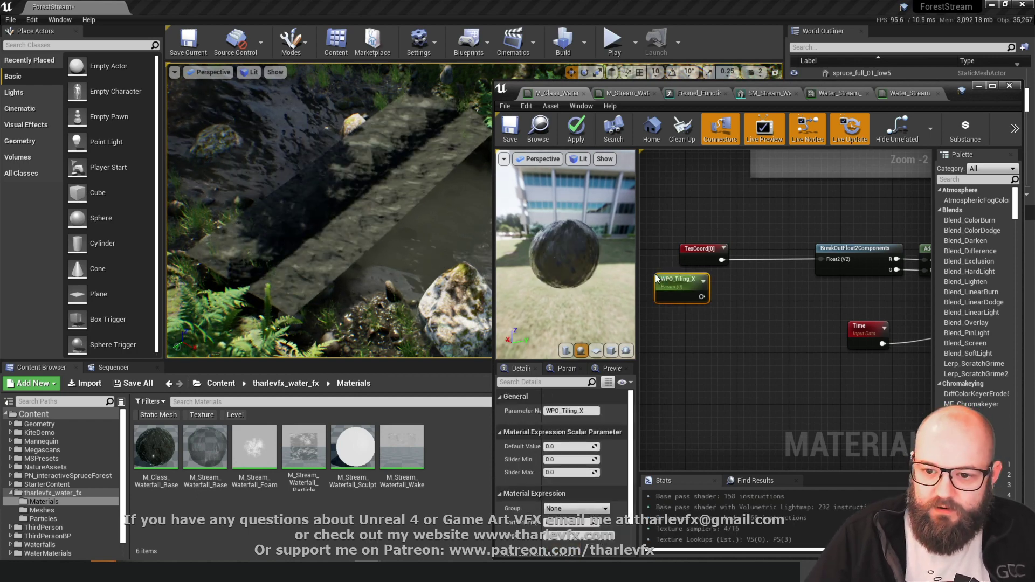
key("ctrl+w")
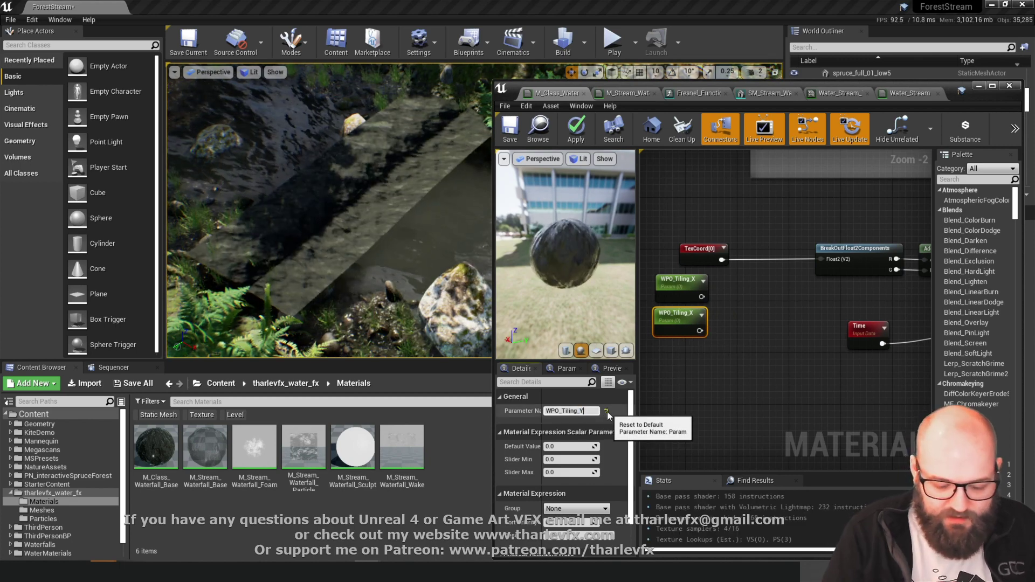
type("Y")
key("Return")
- Combine WPO_Tiling_X and WPO_Tiling_Y in an Append node, and set both parameters' default values to 1
left_click(749, 331)
left_click_drag(681, 287, 734, 297)
left_click(708, 302)
type("append")
left_click(762, 359)
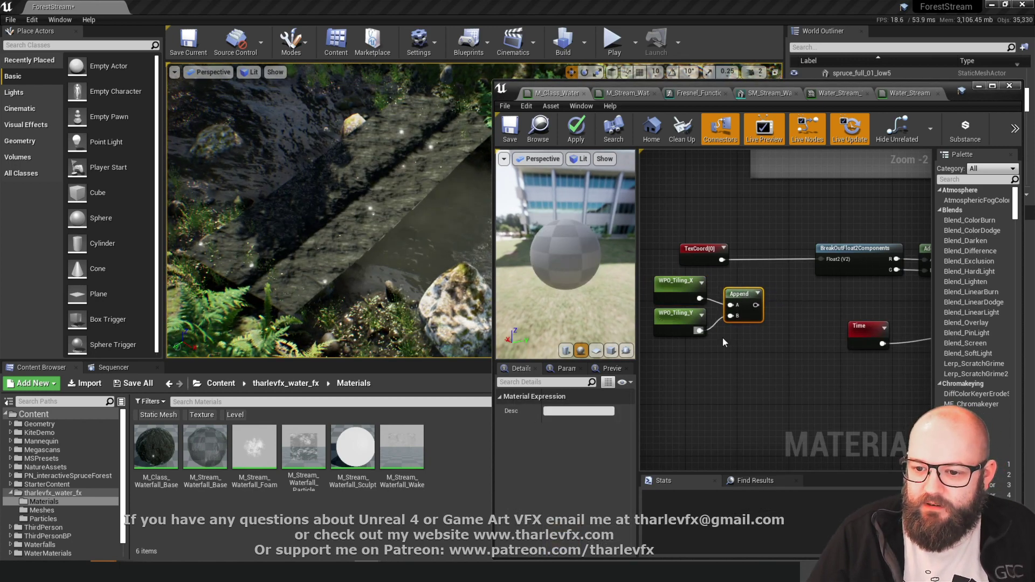
left_click_drag(700, 330, 732, 316)
left_click(668, 317)
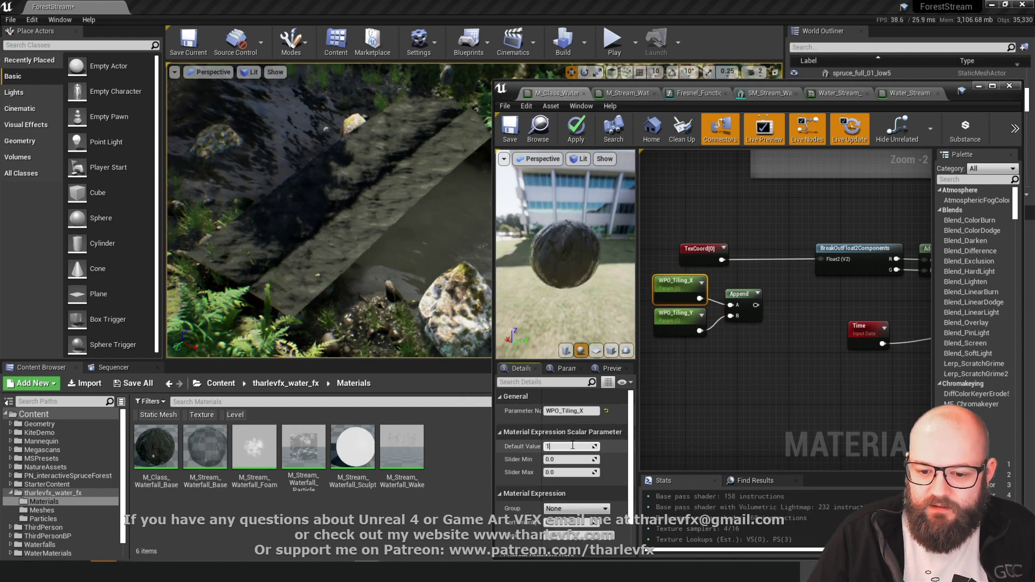
left_click(669, 412)
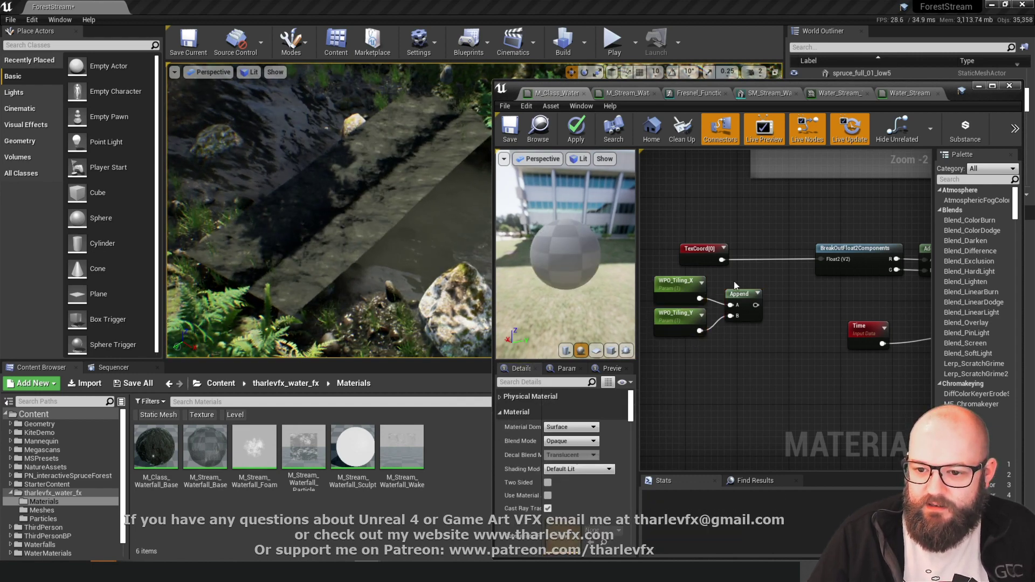
- Insert a Multiply node that multiplies TexCoord by the Append output and feeds BreakOutFloat2Components, and tidy the node spacing
left_click_drag(698, 260, 666, 254)
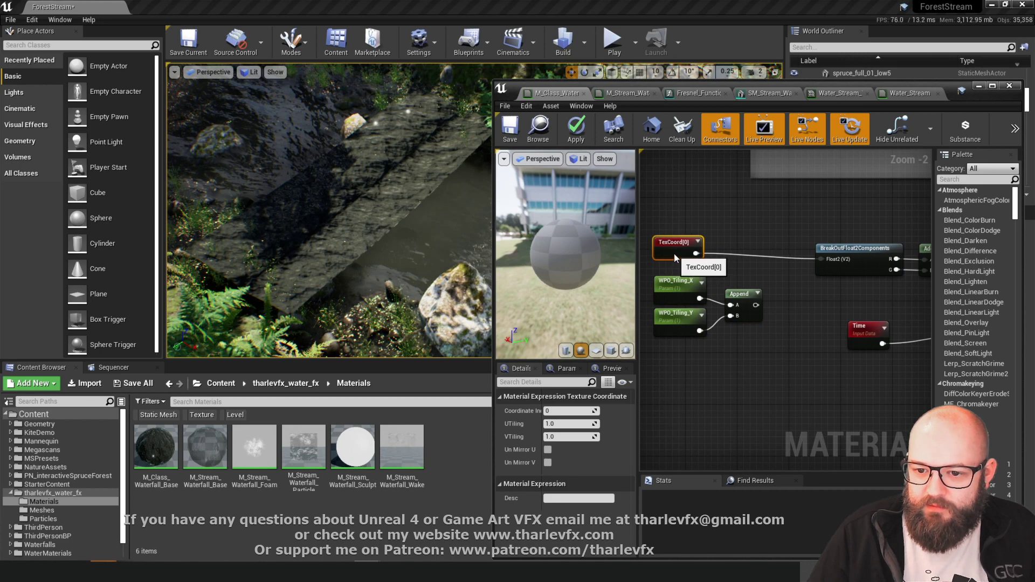
left_click(705, 235)
key("m")
left_click(762, 245)
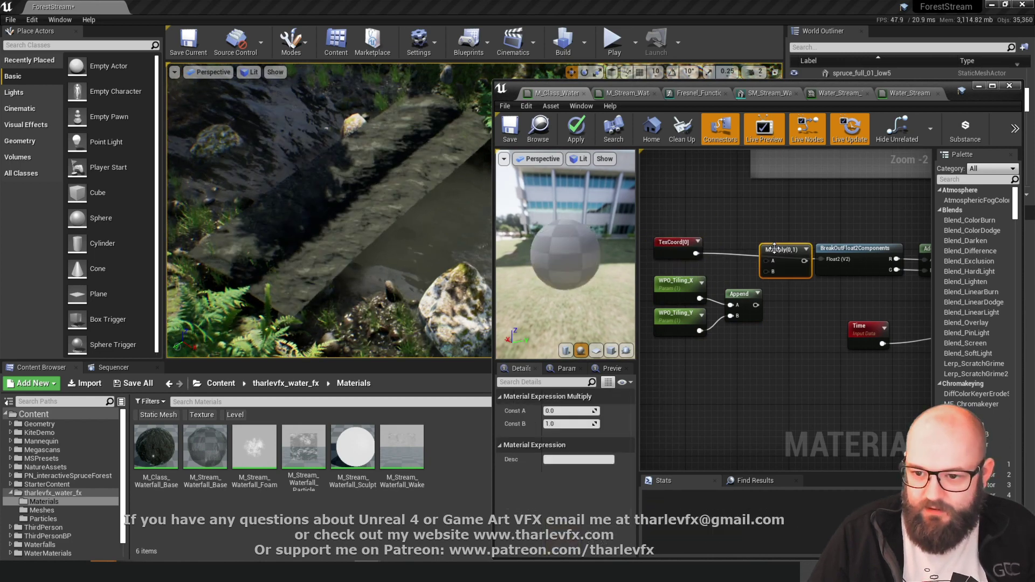
left_click_drag(775, 249, 745, 247)
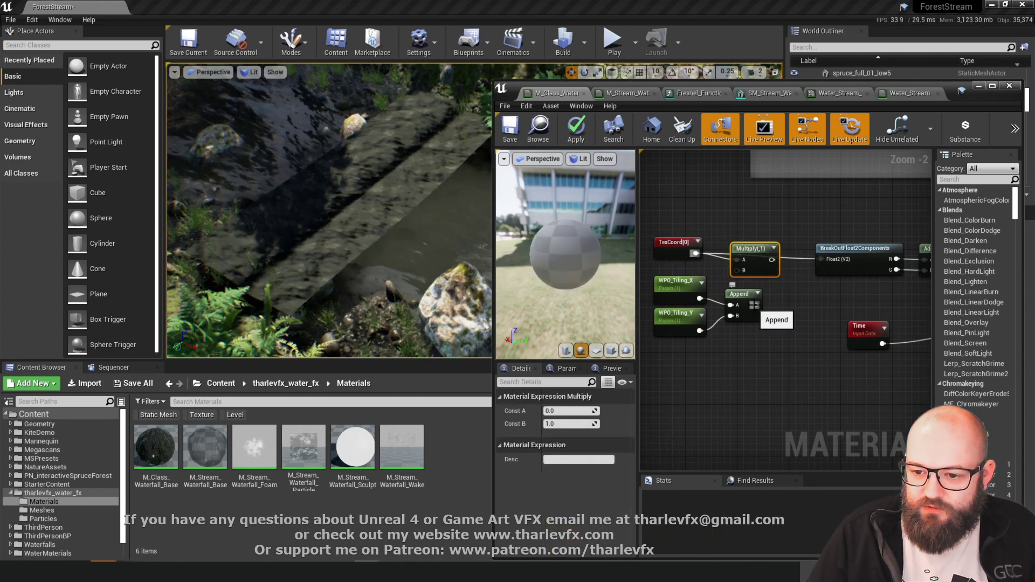
left_click_drag(755, 305, 818, 257)
left_click(790, 231)
left_click_drag(753, 248, 773, 249)
left_click(774, 226)
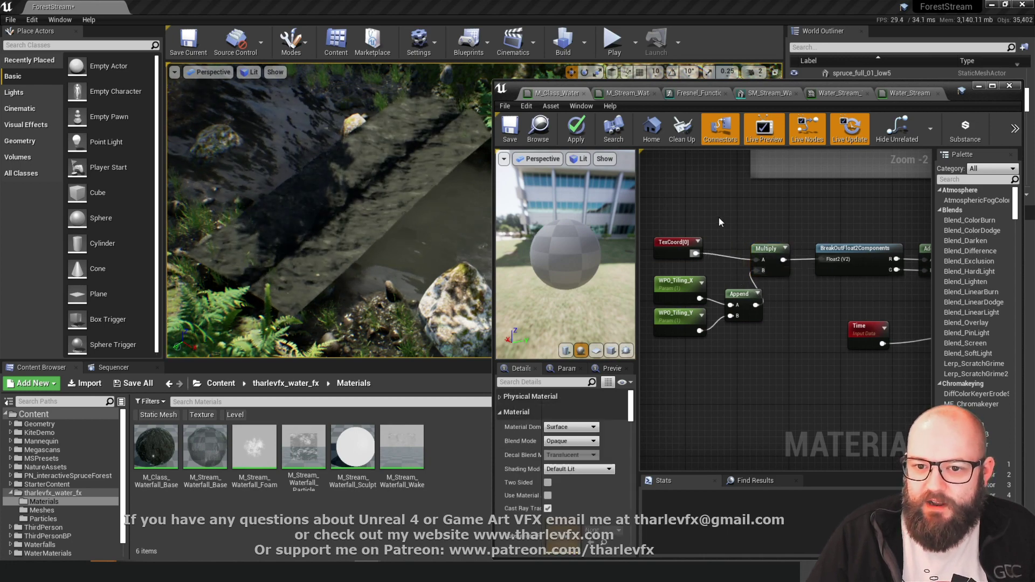
- Apply the material changes and select the WPO_Tiling_X parameter
left_click(576, 135)
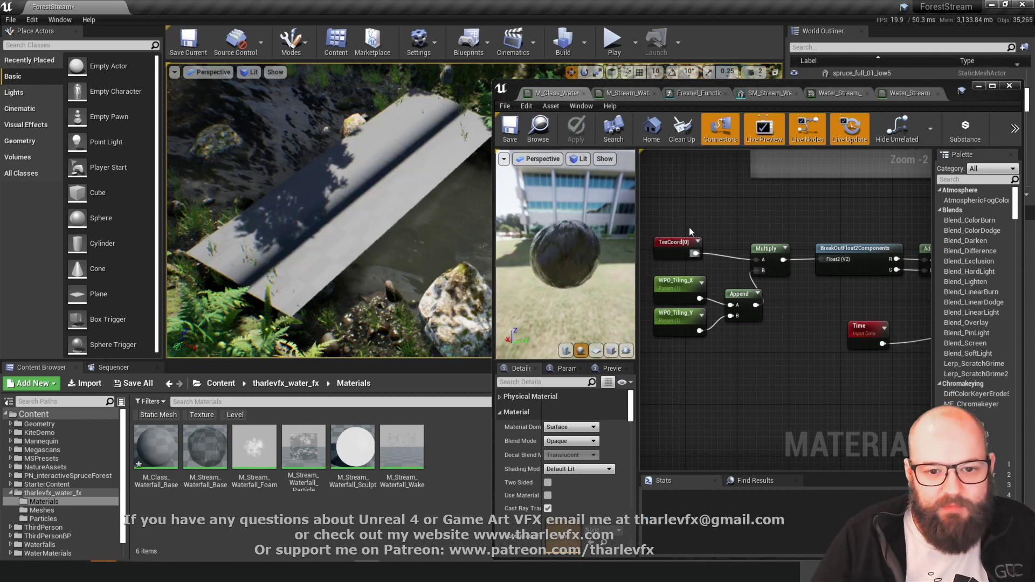
left_click(683, 295)
right_click_drag(759, 396, 766, 377)
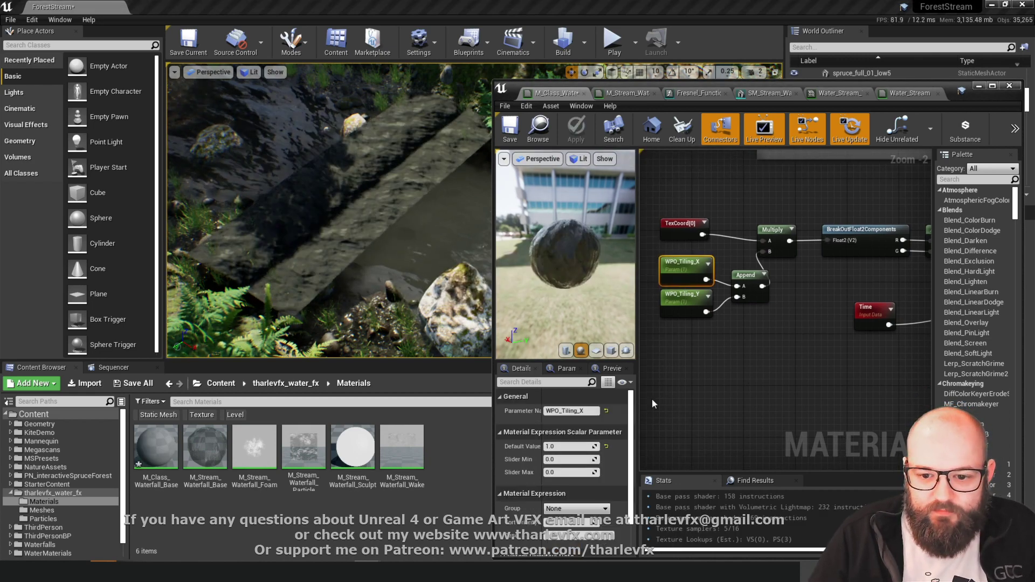
- Set the default value of WPO_Tiling_X to about 3.36 and of WPO_Tiling_Y to about 3.24, checking the waves in the level
left_click_drag(567, 447, 588, 446)
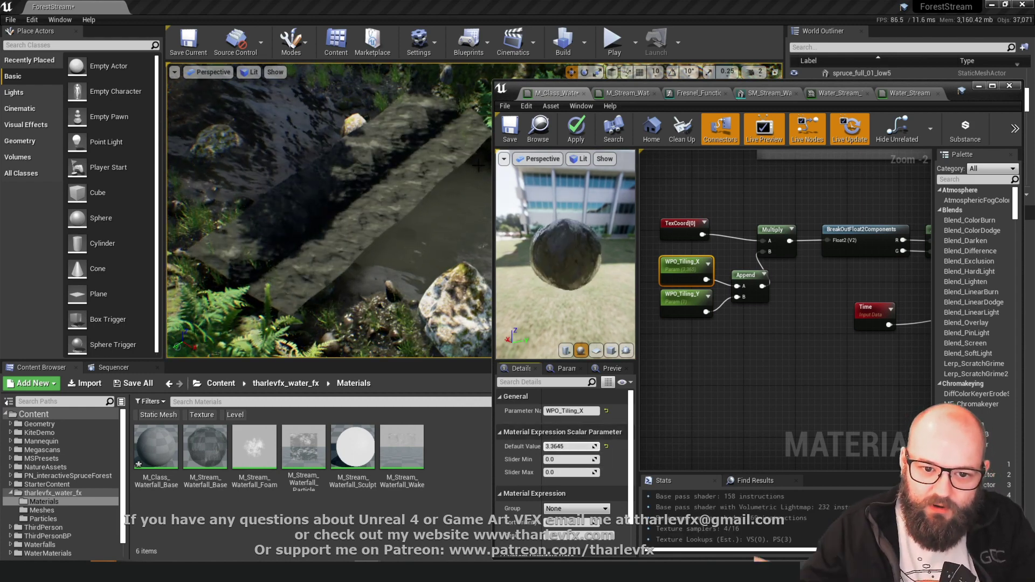
left_click(682, 303)
left_click_drag(570, 446, 562, 405)
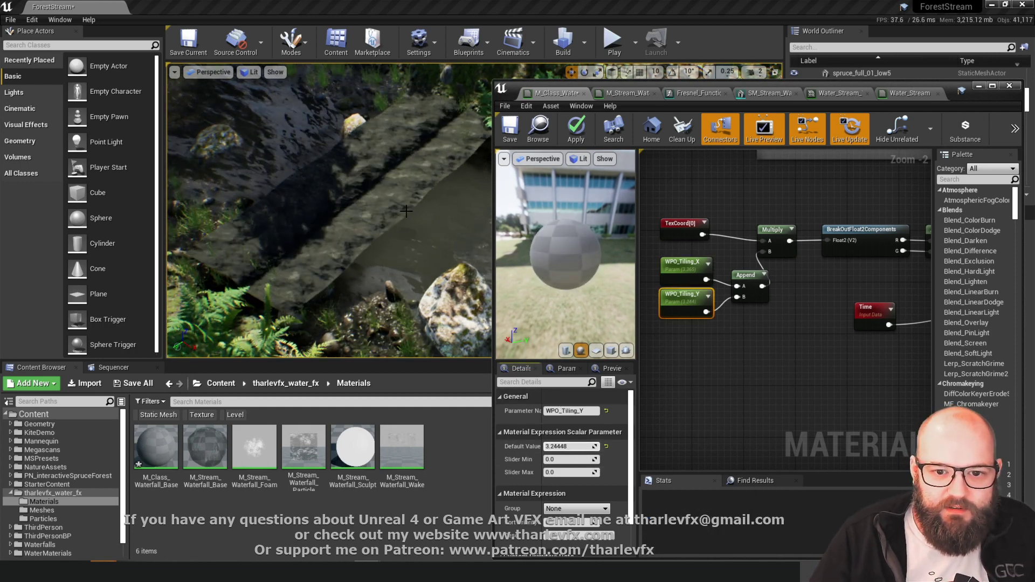
right_click_drag(412, 218, 411, 220)
right_click_drag(296, 239, 280, 237)
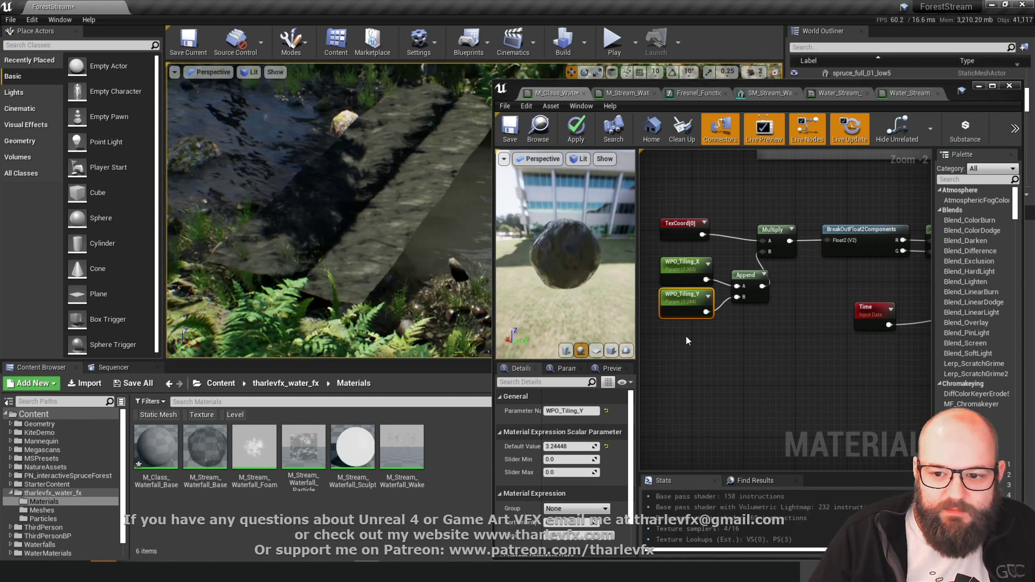
- Increase the default value of WPO_Tiling_X to about 9.1 and check the wave shape on the waterfall plane
left_click(682, 270)
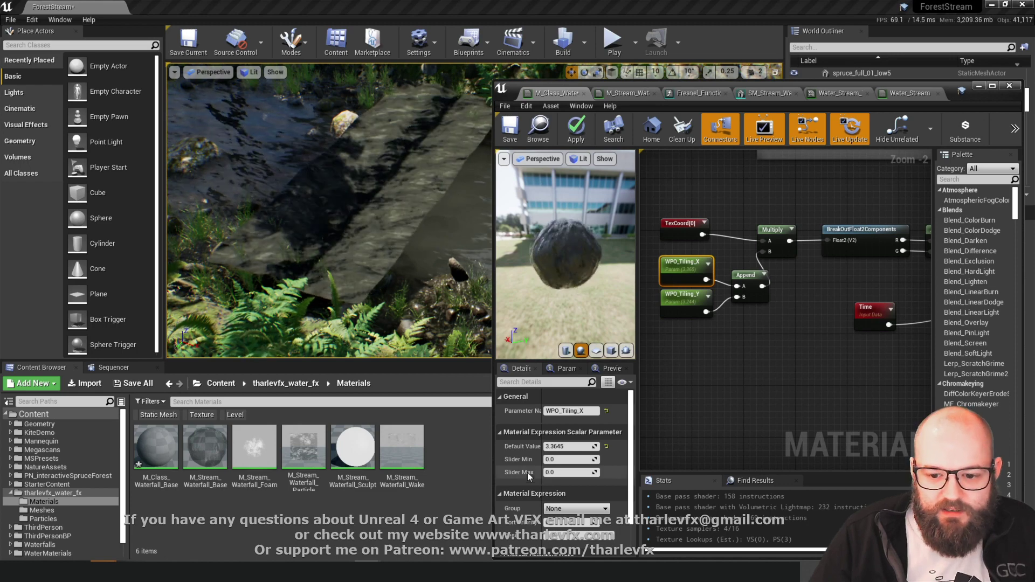
left_click_drag(581, 445, 557, 447)
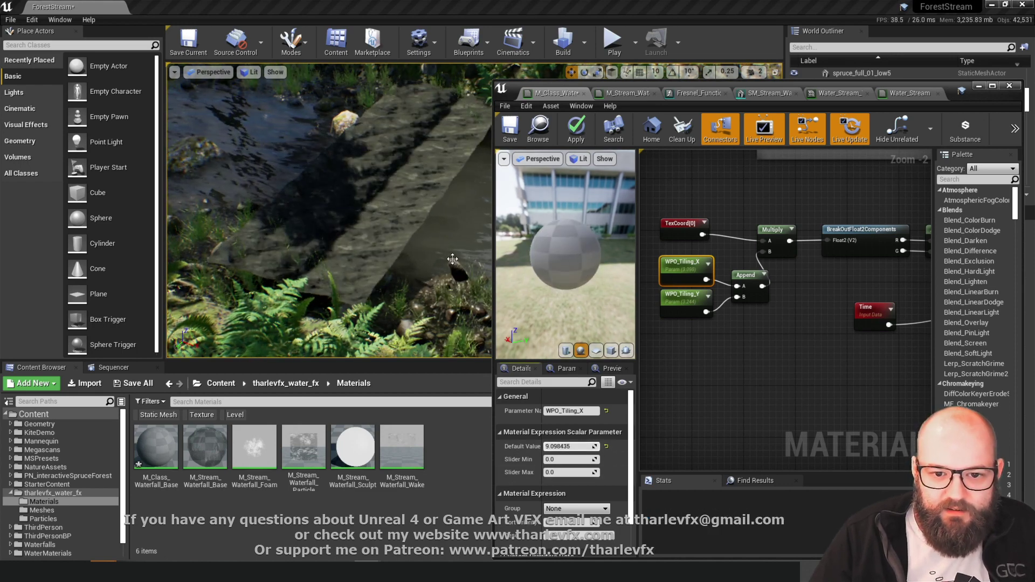
right_click_drag(452, 259, 415, 264)
- Set the default value of the WPO_Intensity parameter to 15
right_click_drag(914, 304, 790, 298)
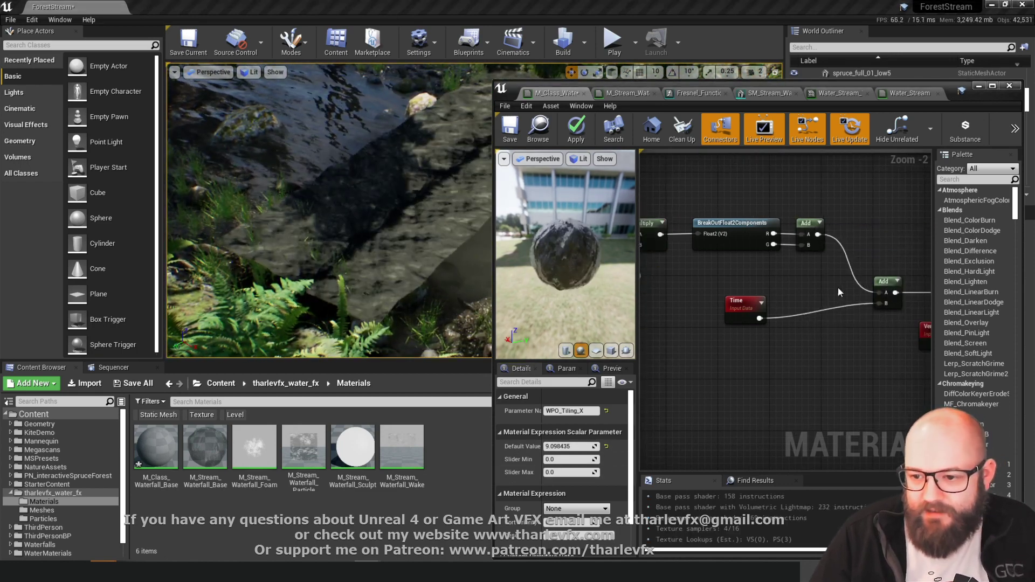
right_click_drag(920, 350, 813, 316)
left_click(841, 300)
right_click_drag(923, 319, 722, 319)
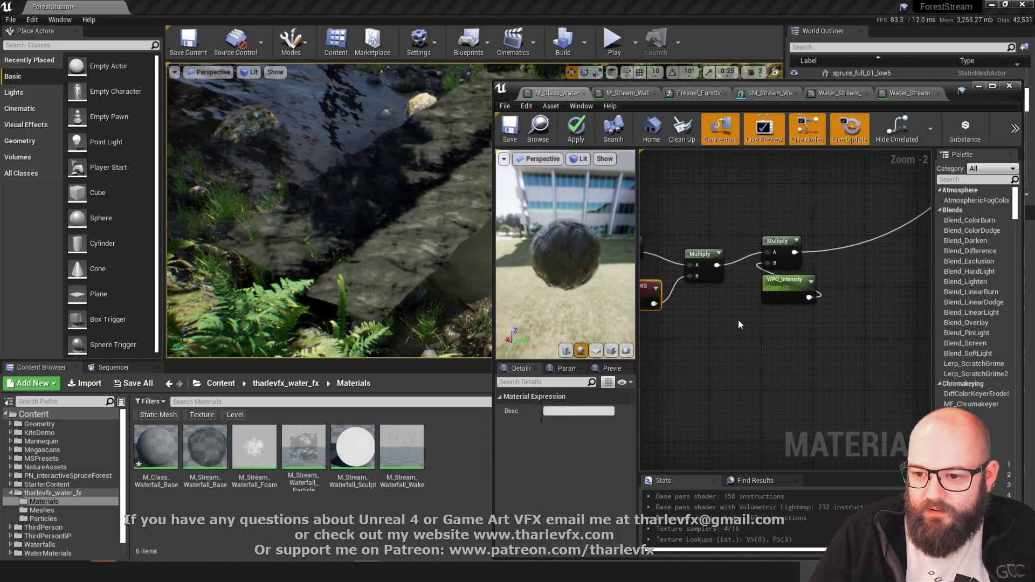
left_click(765, 296)
left_click(582, 446)
type("15")
key("Return")
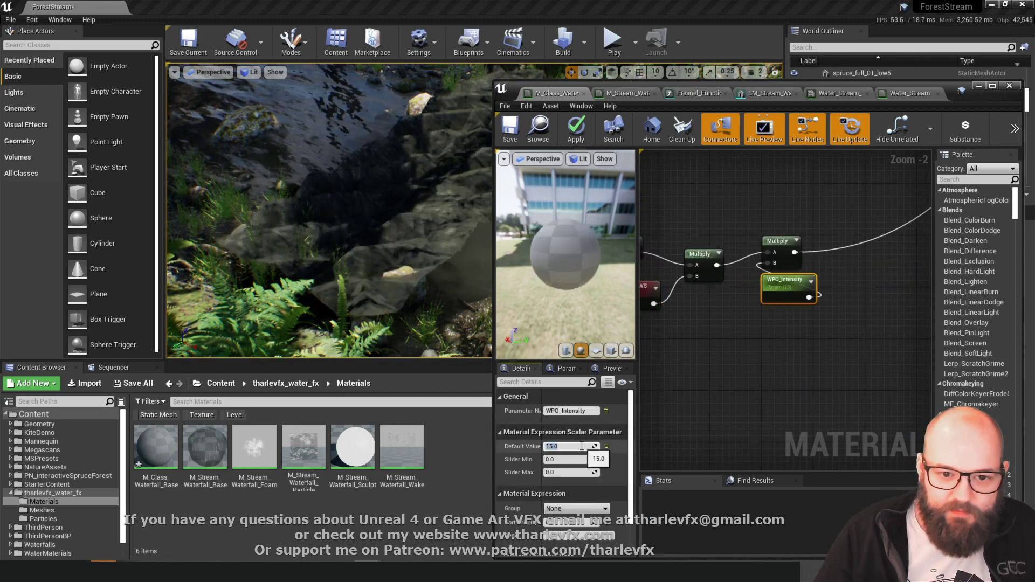
left_click(762, 406)
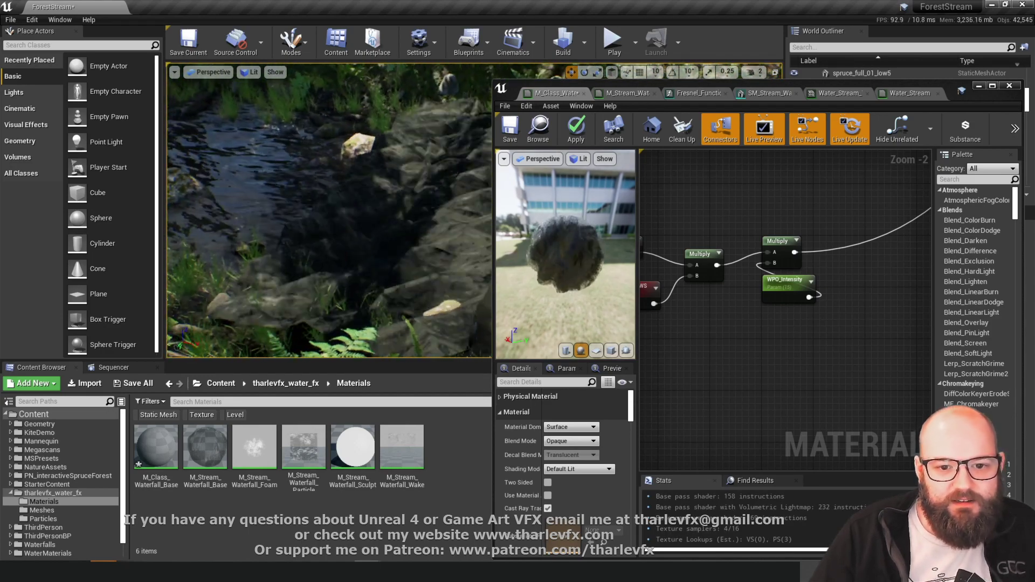
- Set the default value of WPO_Intensity to 5 and check the displacement in the level
left_click(798, 294)
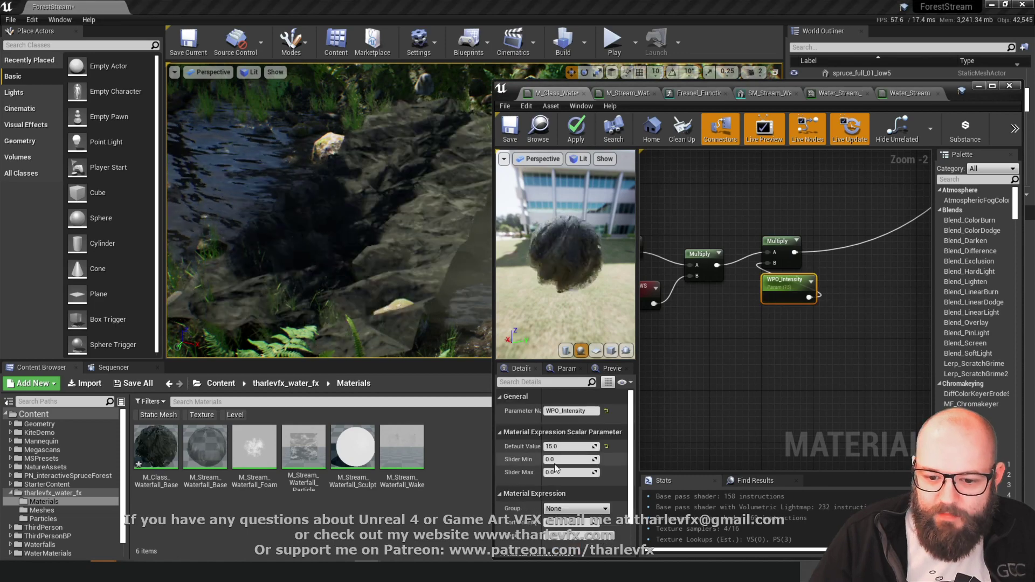
type("5")
key("Return")
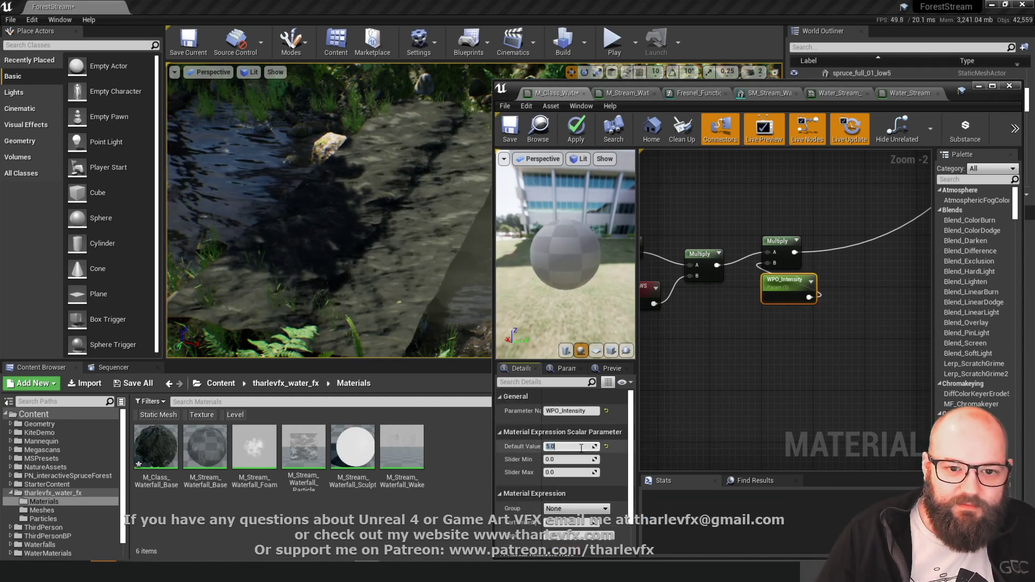
right_click_drag(387, 92, 367, 96)
- Set the default value of WPO_Tiling_Y to 2 and of WPO_Tiling_X to 7
left_click(720, 311)
right_click_drag(720, 312, 846, 358)
right_click_drag(704, 302, 774, 305)
left_click(746, 308)
type("2")
key("Return")
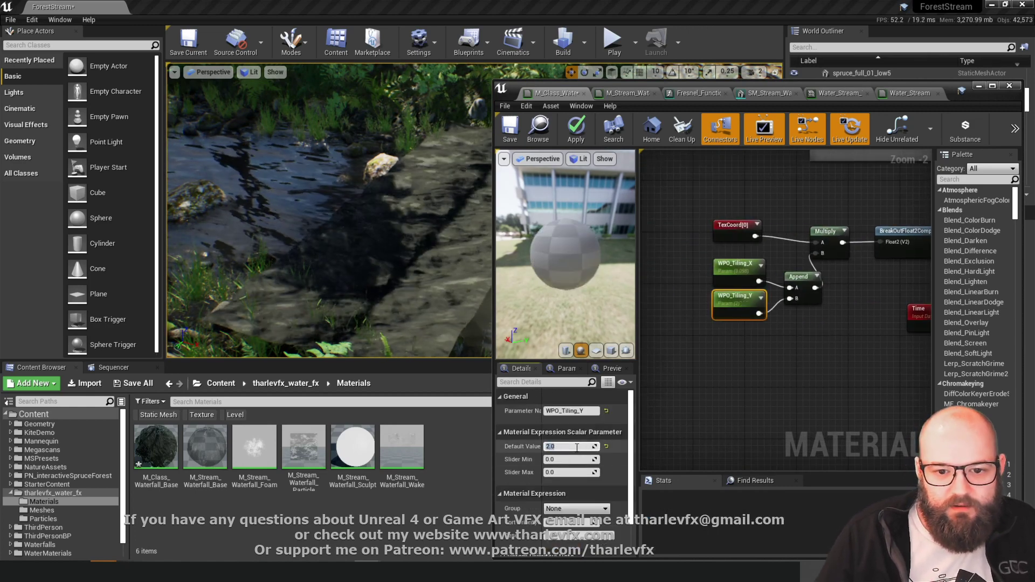
left_click(741, 275)
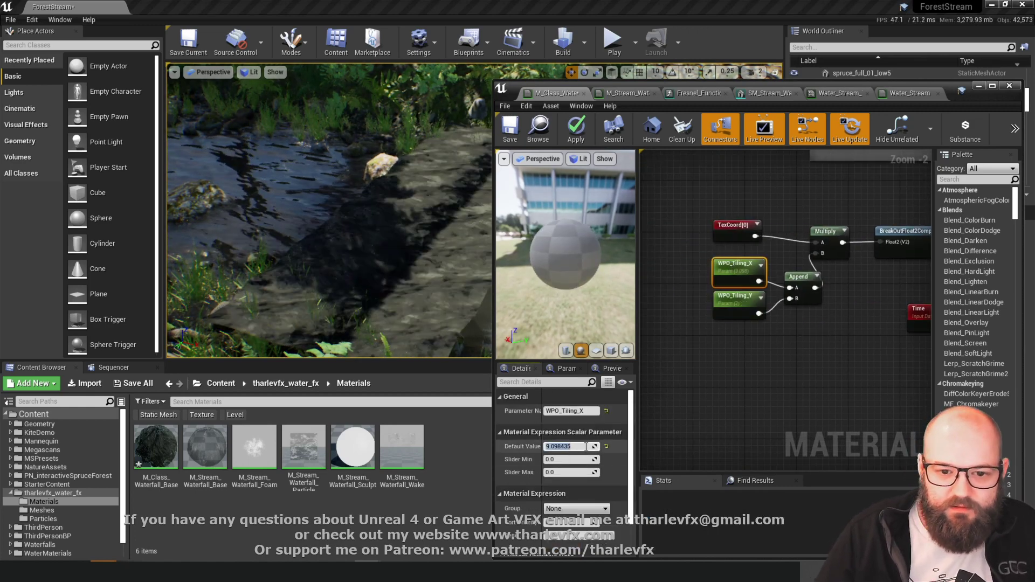
right_click_drag(409, 259, 442, 239)
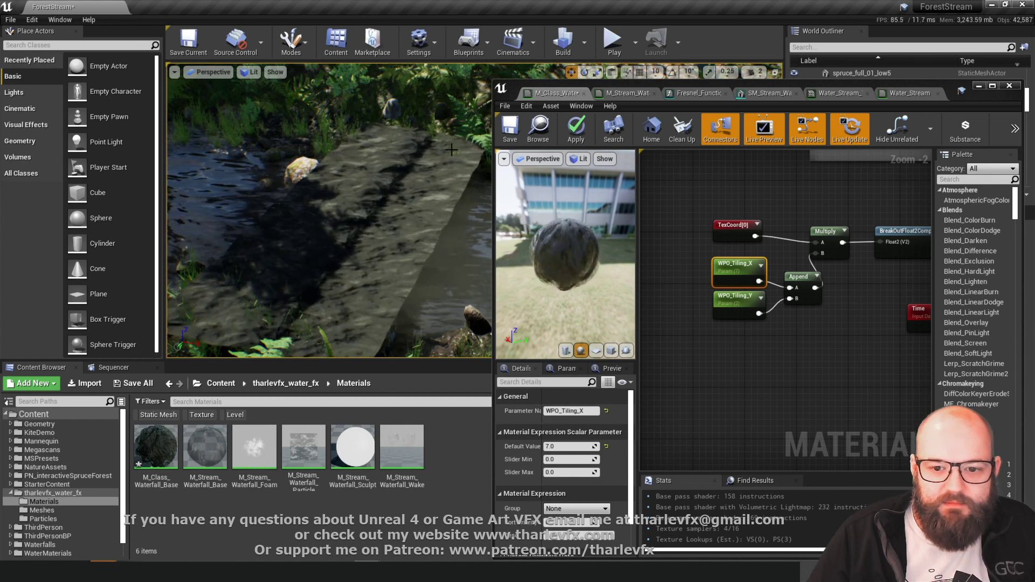
- Align the VertexNormalWS Multiply node with the Sine and intensity Multiply nodes, and place VertexNormalWS directly beneath it
left_click(833, 368)
right_click_drag(836, 383, 637, 364)
right_click_drag(911, 339, 717, 335)
right_click_drag(810, 286, 789, 295)
left_click_drag(778, 280, 804, 267)
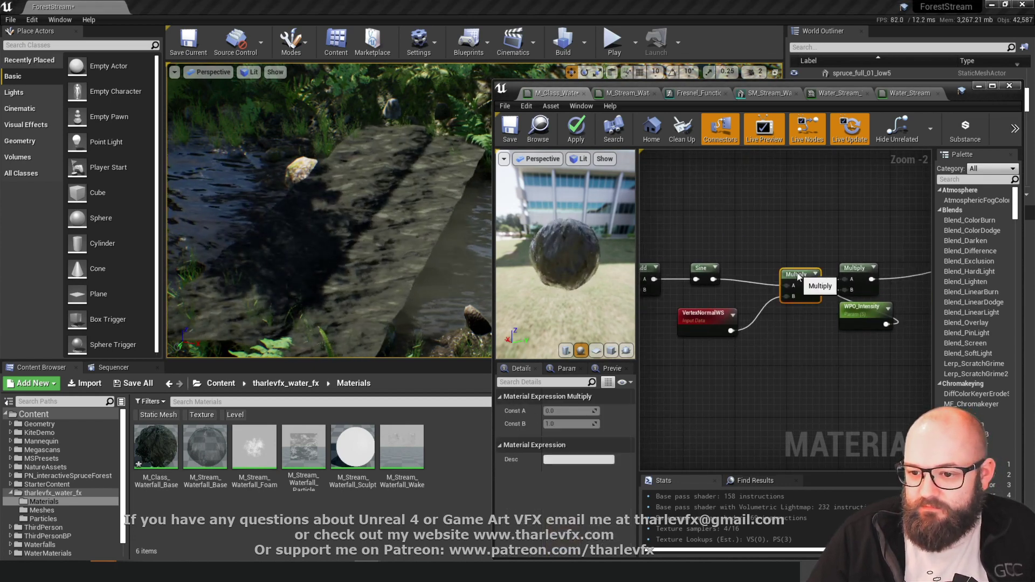
left_click_drag(703, 321, 788, 319)
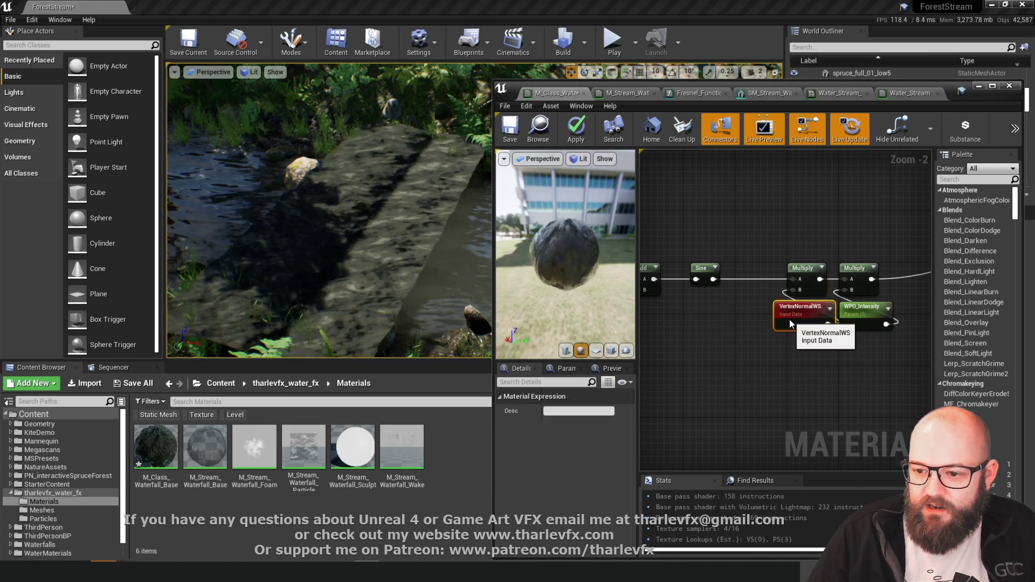
- Add a Vertex Color node below Sine, and make room for a new Multiply node between Sine and the VertexNormalWS Multiply
right_click(674, 321)
type("vertex color")
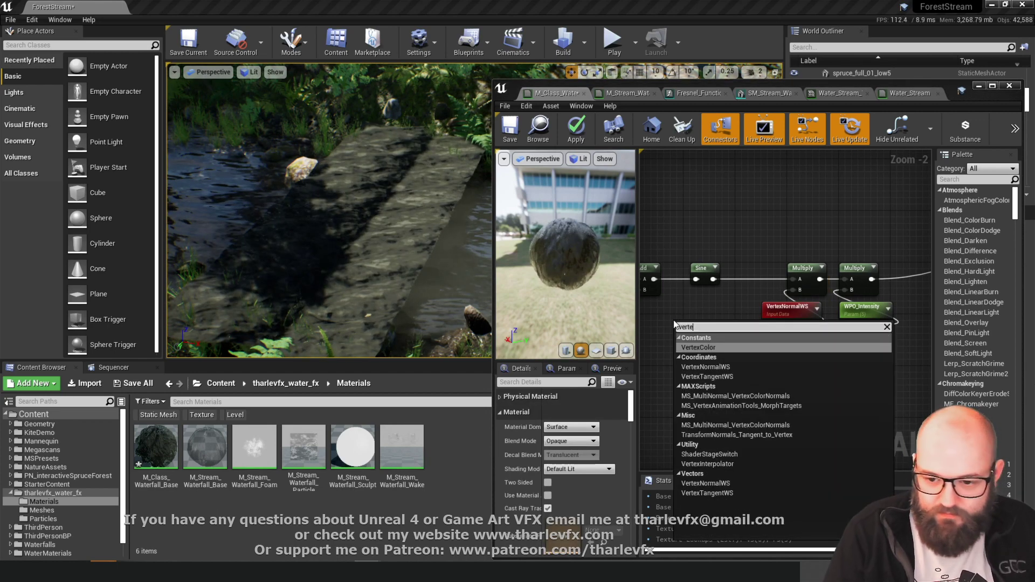
key("Return")
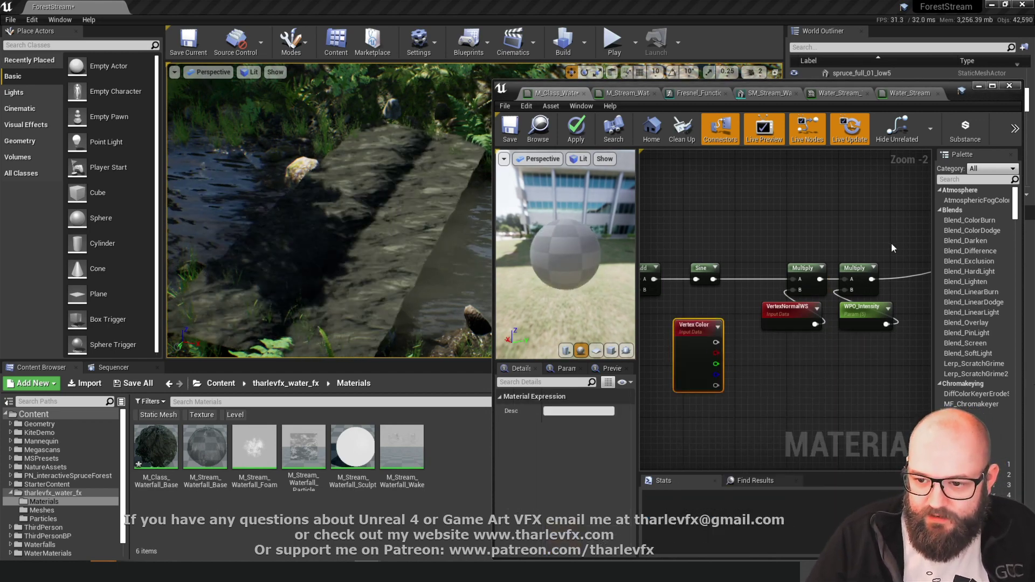
left_click_drag(891, 244, 827, 316)
left_click(752, 272)
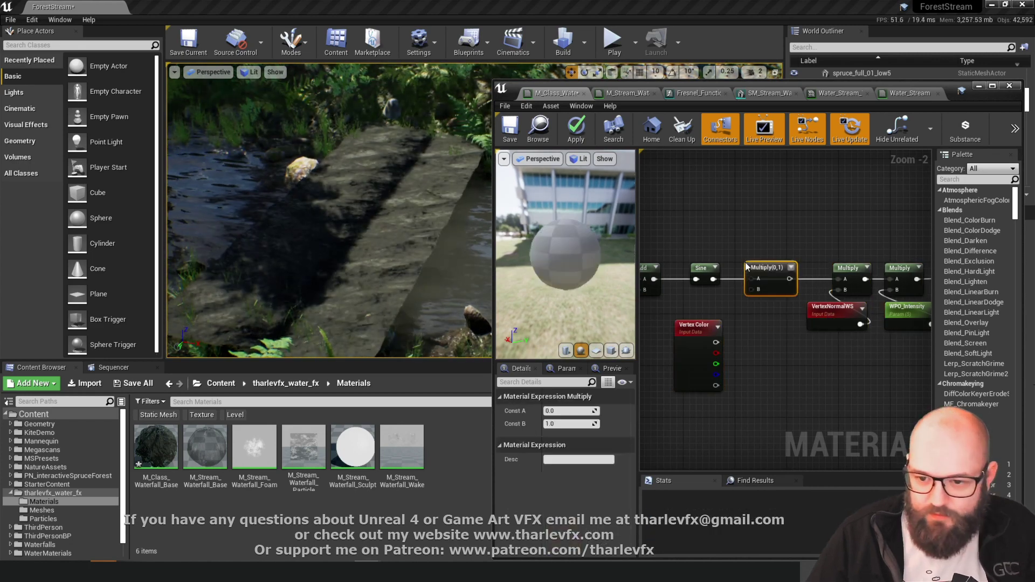
- Multiply the Sine output by Vertex Color's red channel, feed the result into the VertexNormalWS Multiply, and tidy the nodes
left_click_drag(713, 278, 755, 282)
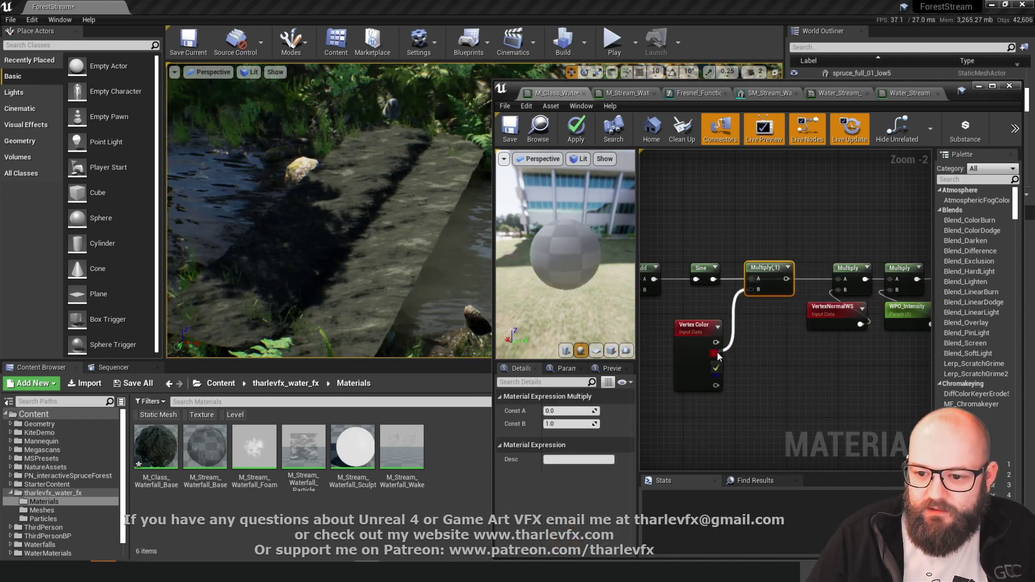
left_click_drag(717, 352, 716, 353)
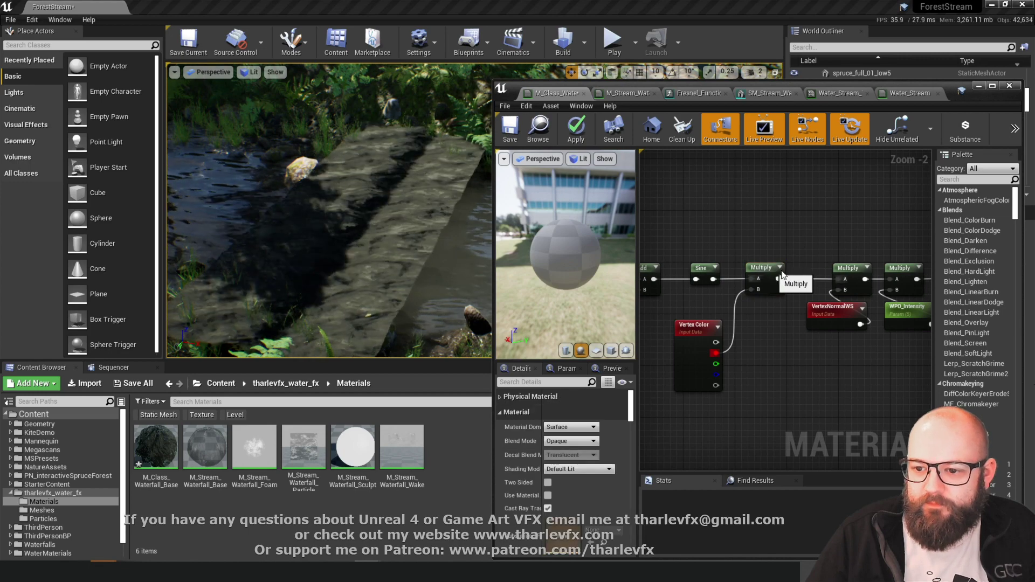
left_click_drag(788, 271, 808, 271)
left_click_drag(701, 329, 742, 325)
left_click(725, 232)
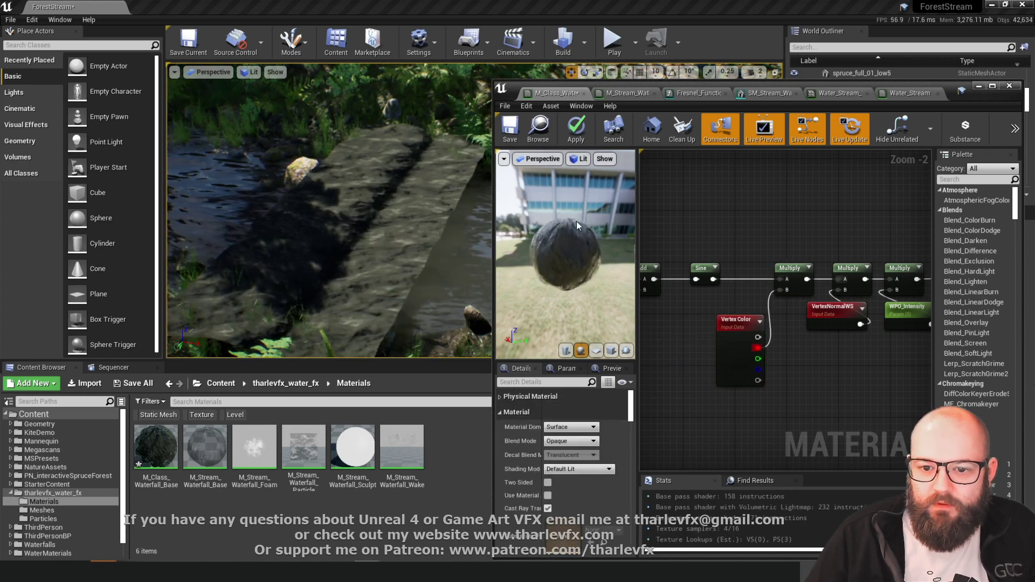
- Apply the material changes and inspect the waves on the waterfall plane in the level from several angles
left_click(575, 129)
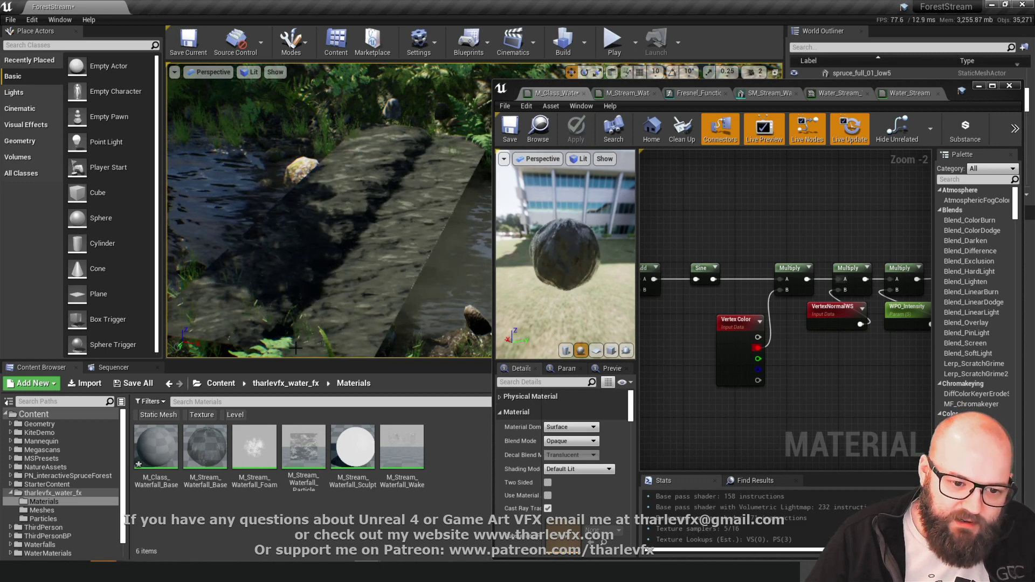
mouse_move(328, 211)
right_mouse_down()
mouse_move(345, 211)
mouse_move(300, 213)
mouse_move(328, 210)
right_mouse_up()
right_click_drag(259, 178, 258, 178)
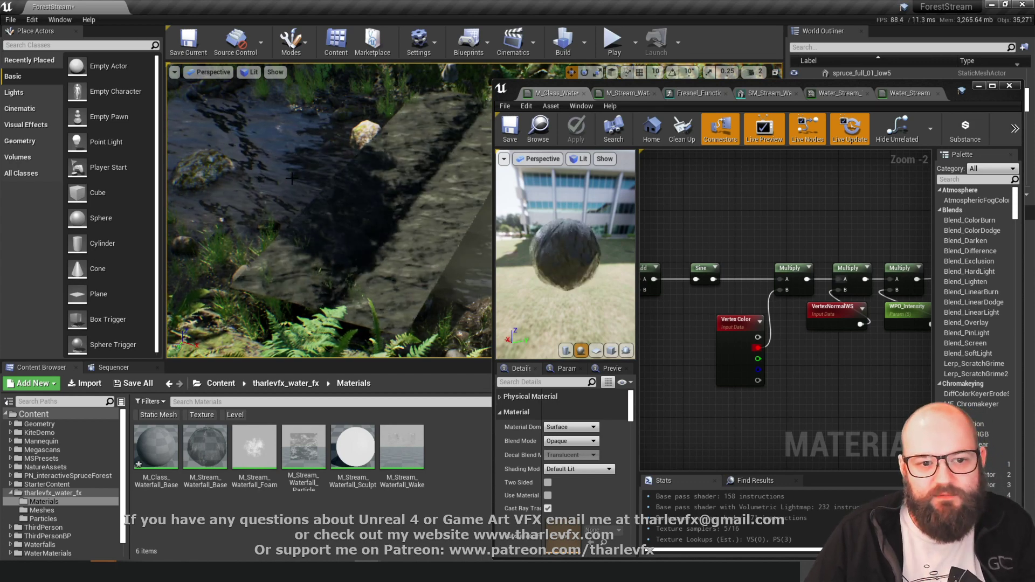
left_click(443, 199)
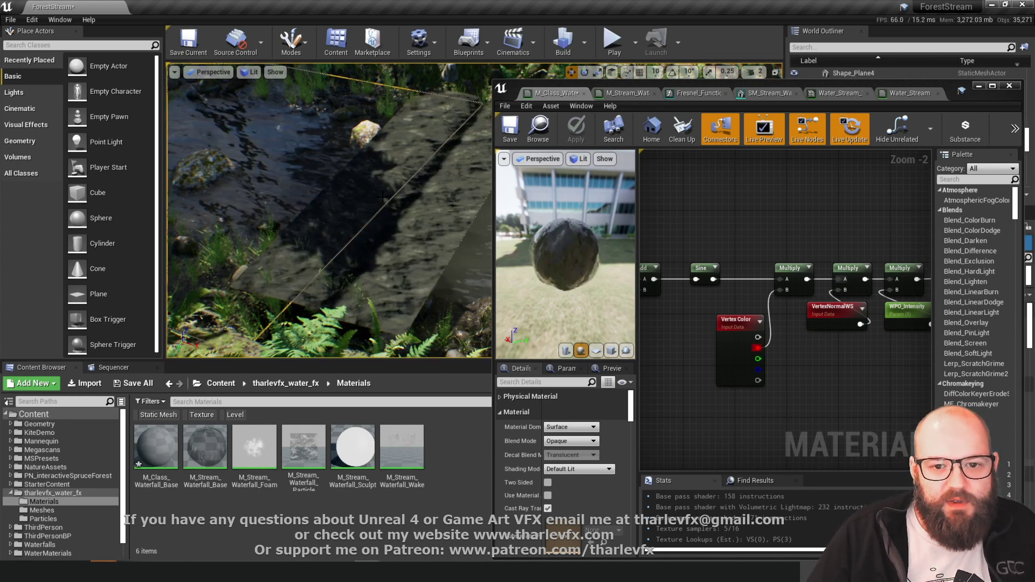
left_click(428, 105)
mouse_move(378, 188)
right_mouse_down()
mouse_move(410, 146)
mouse_move(393, 181)
right_mouse_up()
right_click_drag(334, 216, 377, 205)
key("Escape")
right_click_drag(401, 253, 317, 244)
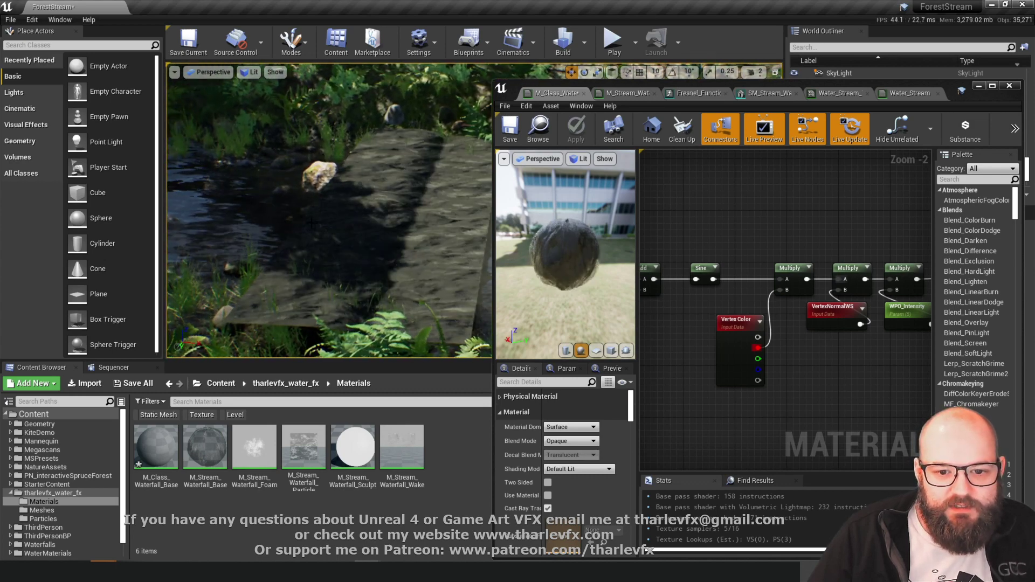
- Move the node group from TexCoord through Sine away from the Vertex Color Multiply to free space after Sine
left_click(702, 269)
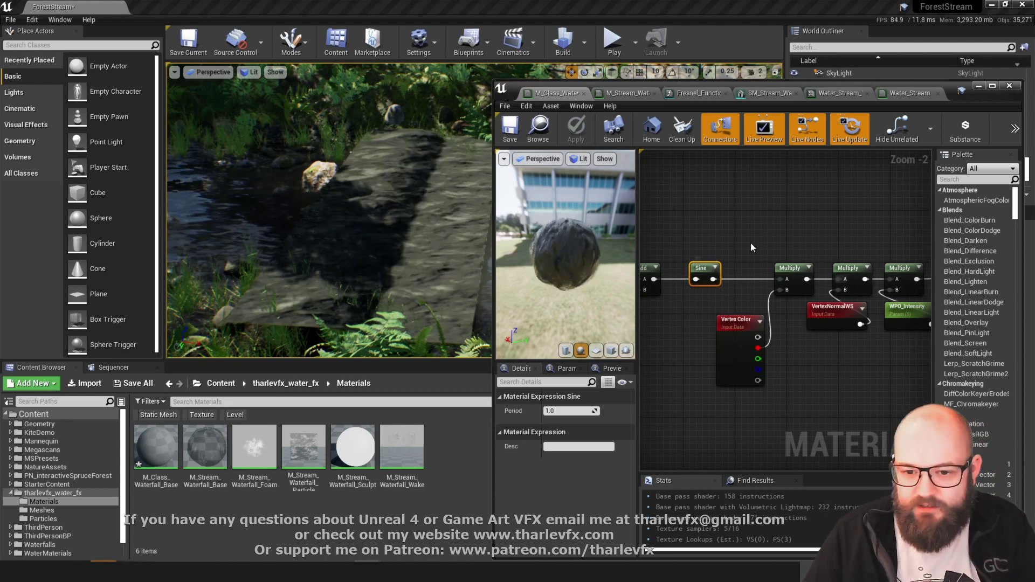
right_click_drag(692, 236, 863, 216)
scroll(863, 215, "down", 2)
left_click(833, 205)
right_click_drag(774, 199, 808, 230)
scroll(809, 230, "down", 1)
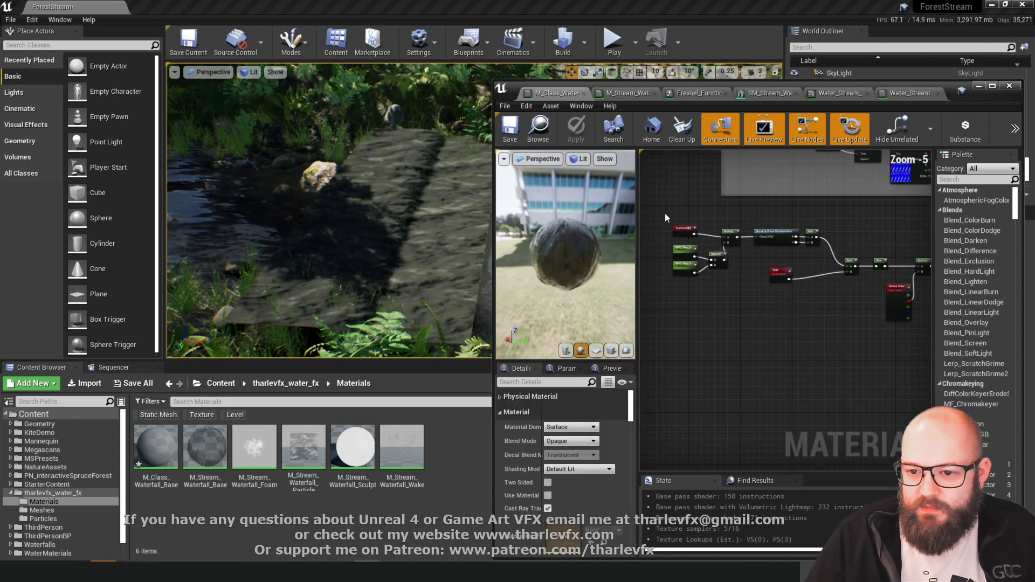
left_click_drag(665, 214, 848, 300)
mouse_move(846, 261)
left_mouse_down()
mouse_move(811, 261)
mouse_move(865, 263)
left_mouse_up()
left_click(876, 281)
right_click_drag(876, 282, 818, 281)
scroll(825, 276, "up", 5)
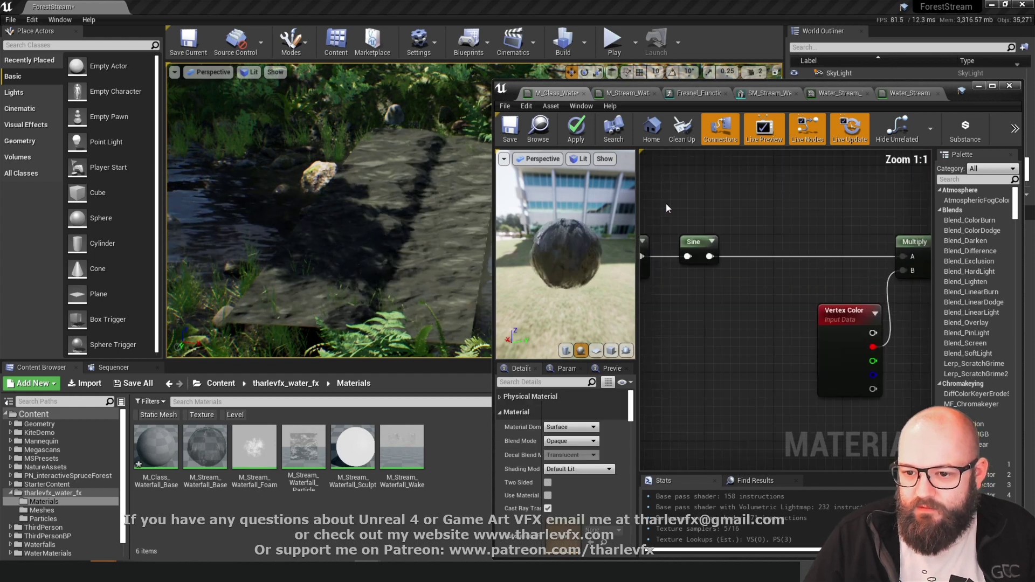
- Duplicate the Sine node twice and stack the copies evenly beneath the original
left_click(690, 243)
key("ctrl+c")
right_click_drag(771, 238, 838, 244)
key("ctrl+v")
left_click_drag(880, 246, 761, 281)
key("ctrl+v")
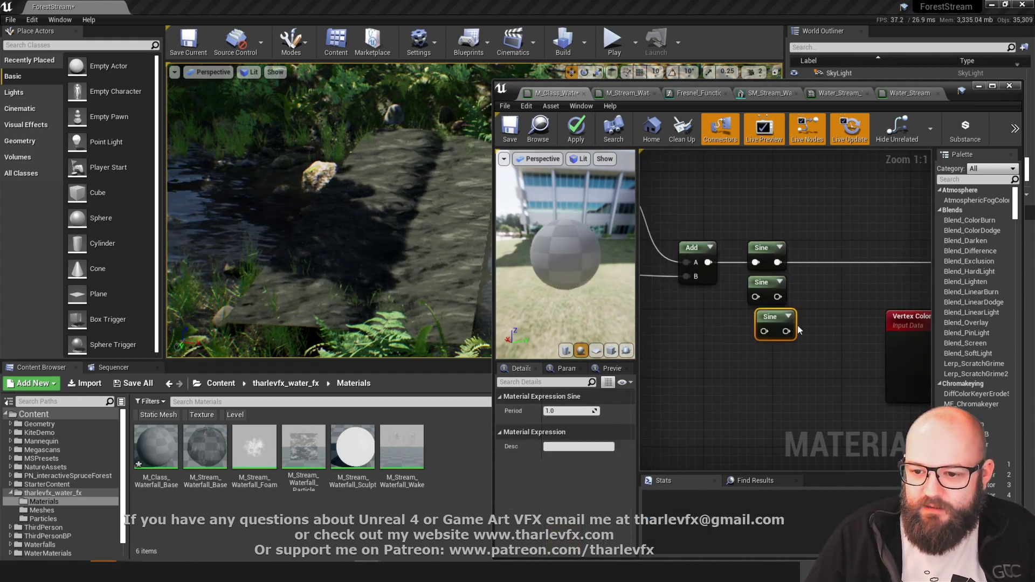
left_click_drag(764, 324, 764, 332)
left_click(769, 287)
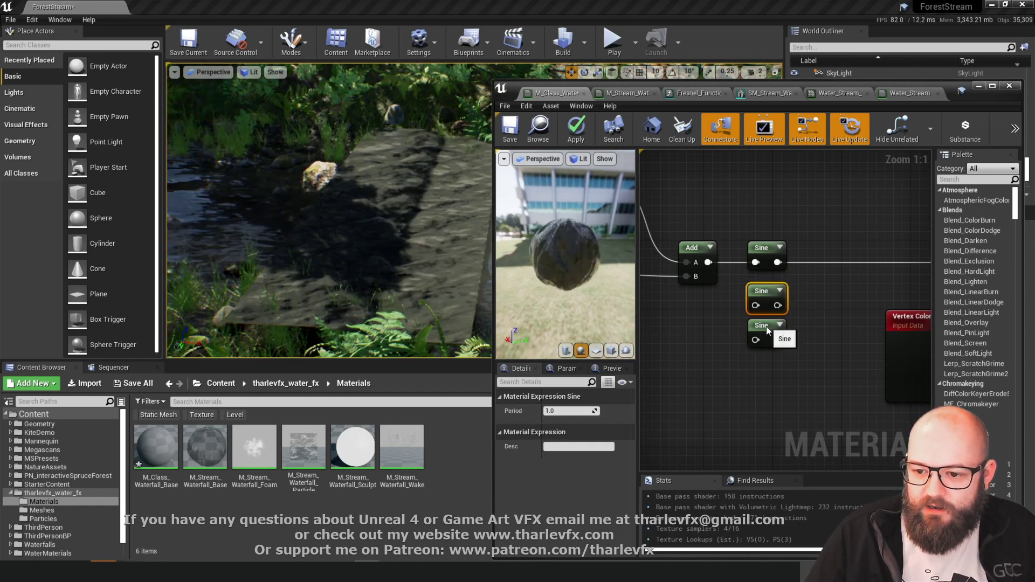
left_click_drag(768, 329, 767, 337)
left_click(709, 306)
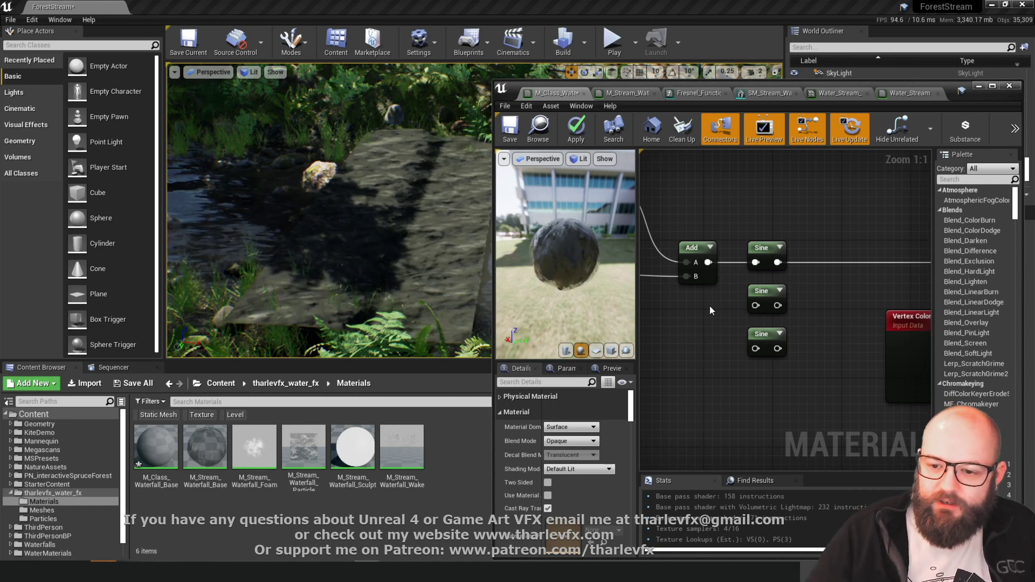
- Connect the Add output to both Sine copies, and set the middle one's period to 1.25 and the lowest one's to 1.7
left_click_drag(708, 262, 756, 305)
left_click(768, 260)
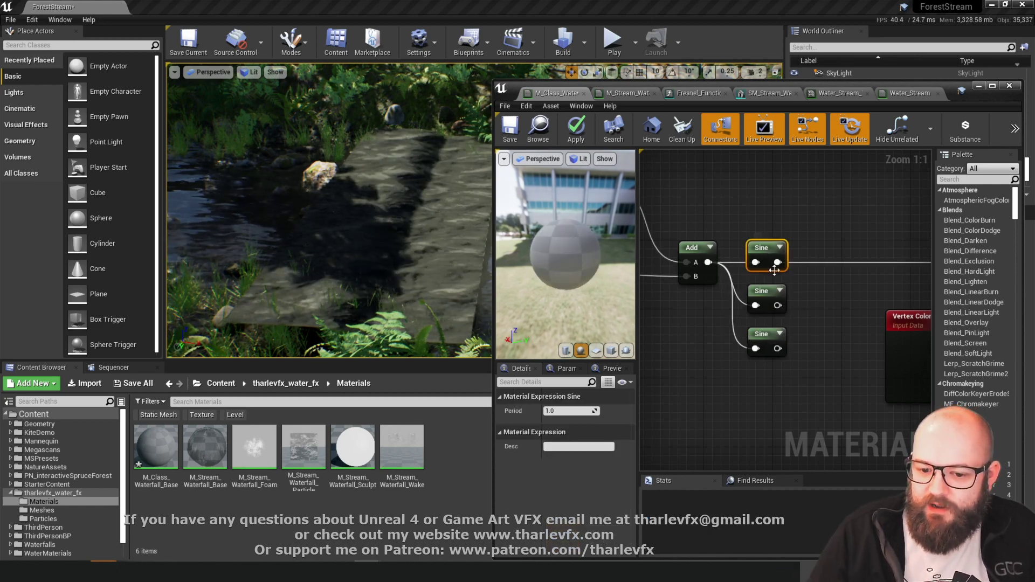
left_click(754, 302)
left_click(580, 411)
type("1.25")
key("Return")
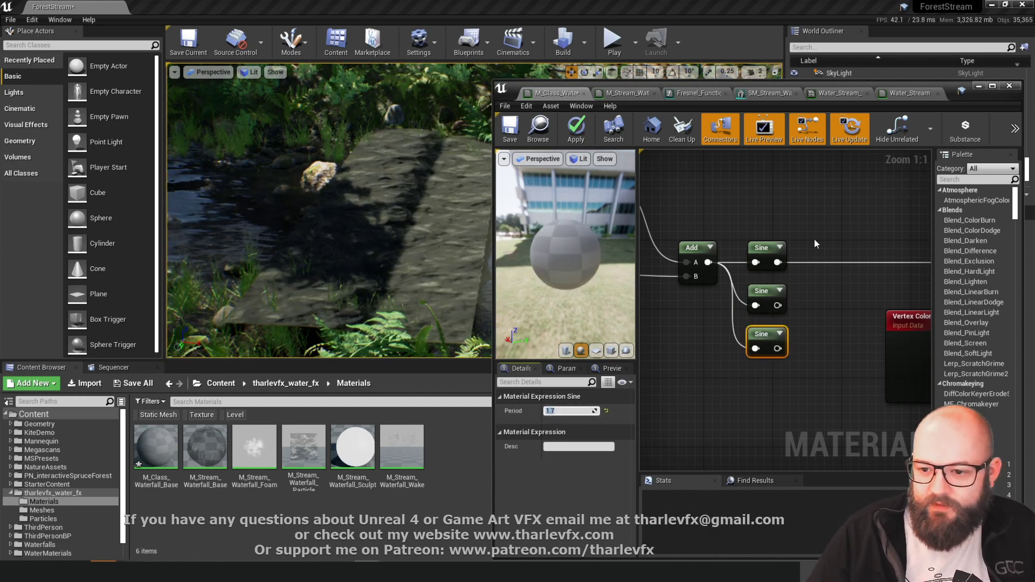
left_click(706, 305)
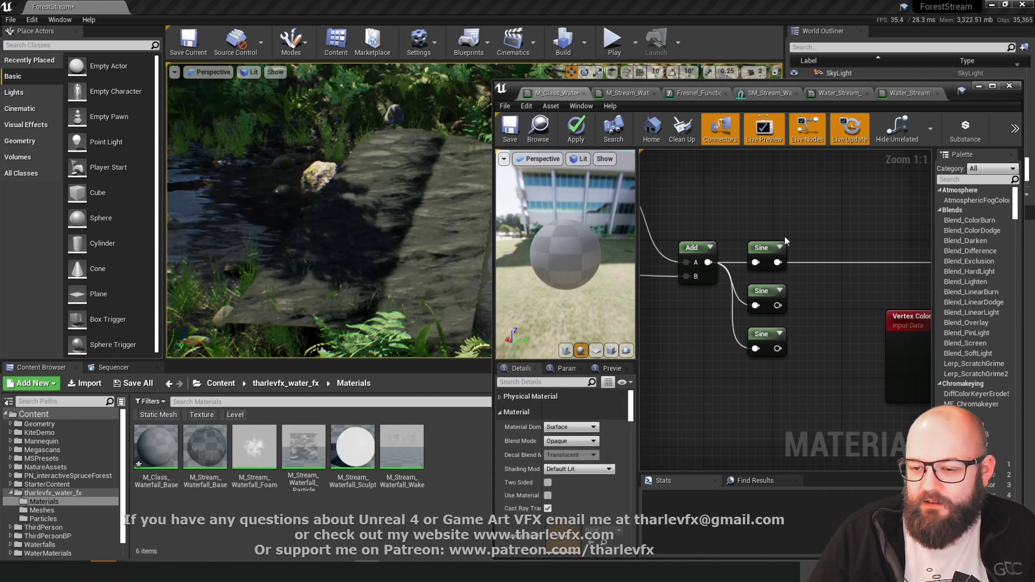
- Place an Add node after the Sines and feed the top Sine into A and the middle Sine into B
right_click_drag(824, 258, 812, 218)
left_click(804, 211)
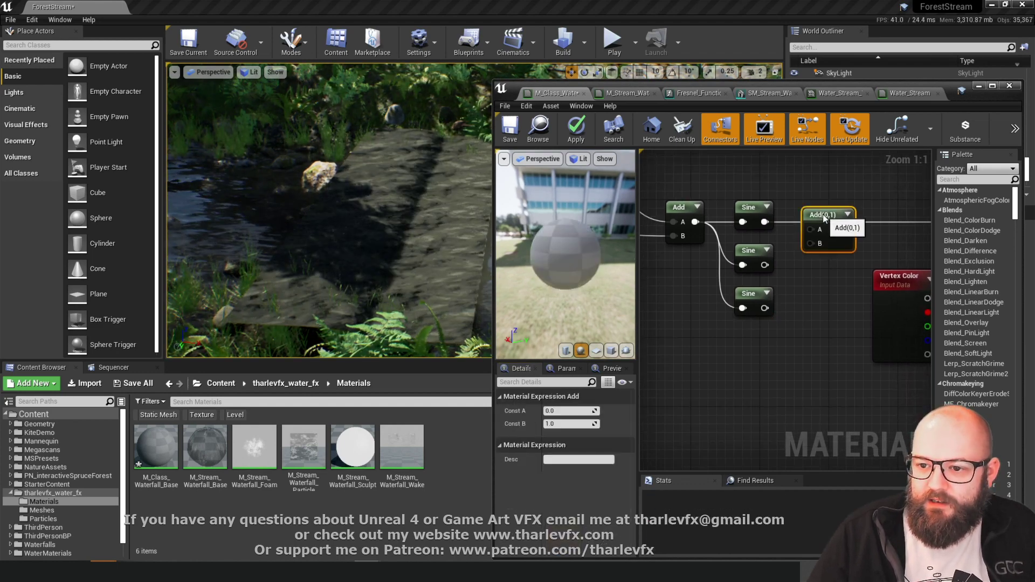
left_click_drag(765, 221, 812, 221)
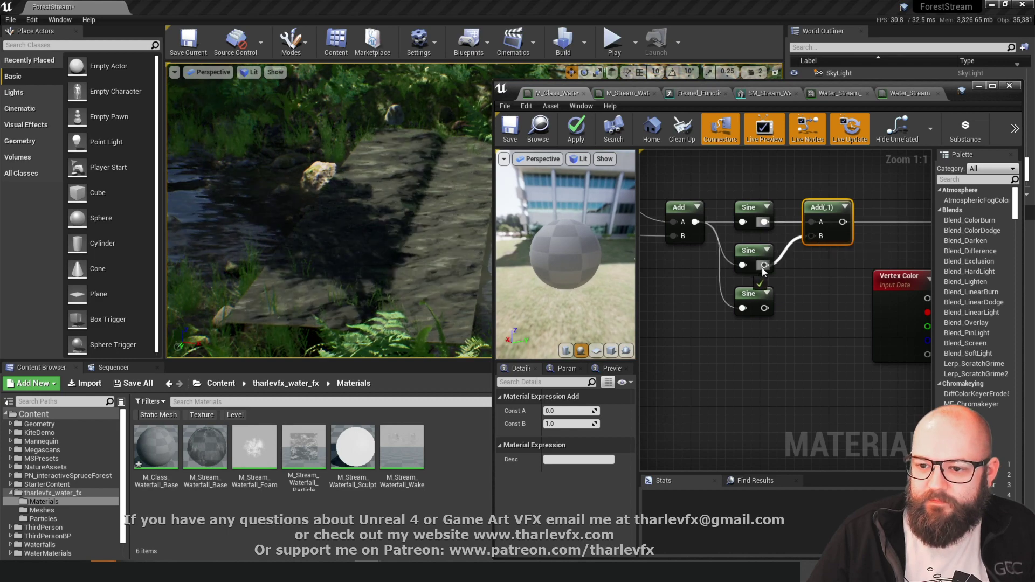
left_click_drag(764, 265, 812, 236)
- Create a second Add summing the first Add and the lowest Sine, and feed it into A of the Vertex Color Multiply
left_click(830, 242)
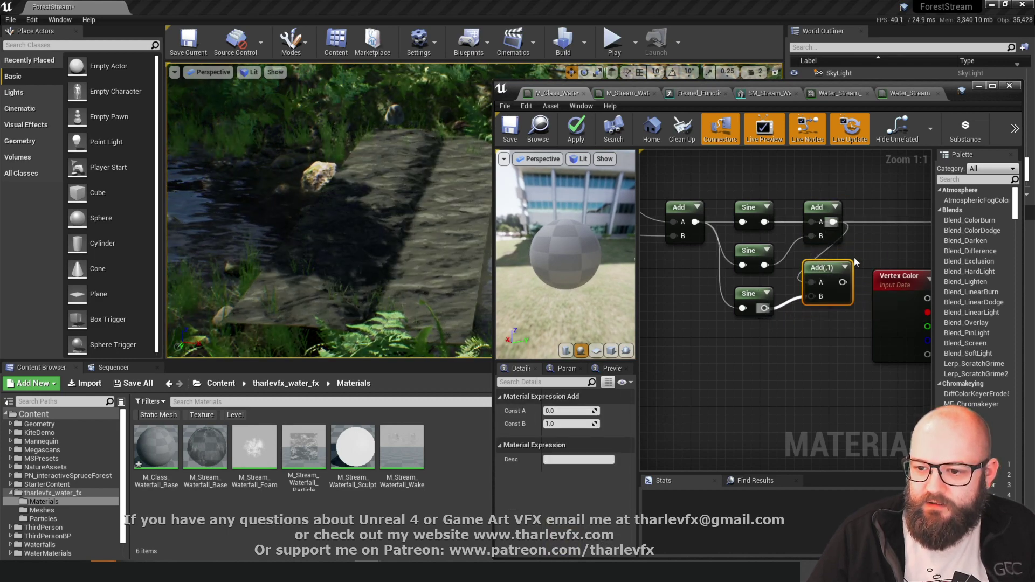
scroll(860, 256, "down", 1)
right_click_drag(860, 256, 686, 302)
left_click_drag(792, 249, 796, 250)
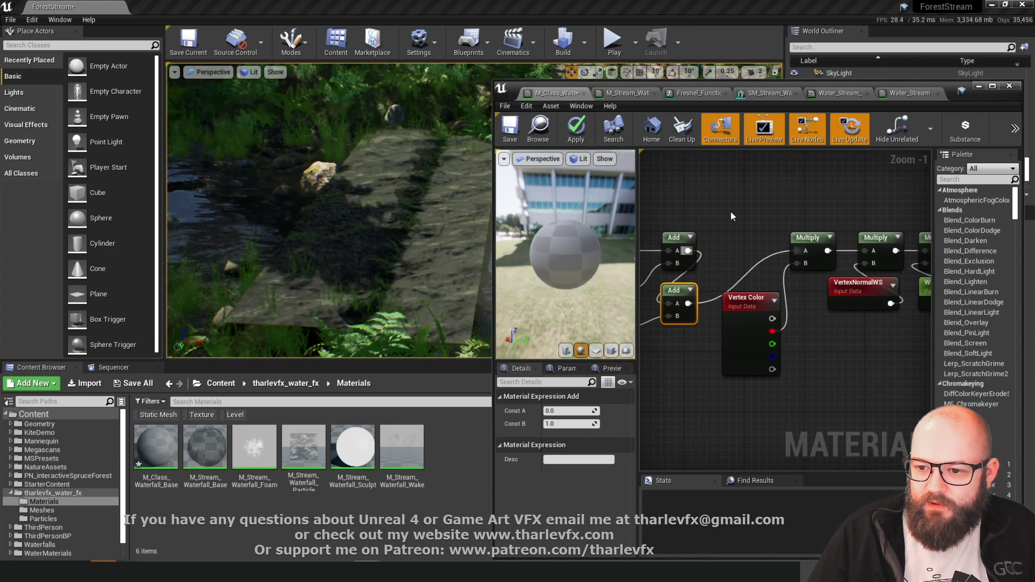
- Space the three Sine nodes out vertically and expand their previews
right_click_drag(730, 211, 854, 209)
left_click(763, 208)
left_click_drag(760, 239, 757, 201)
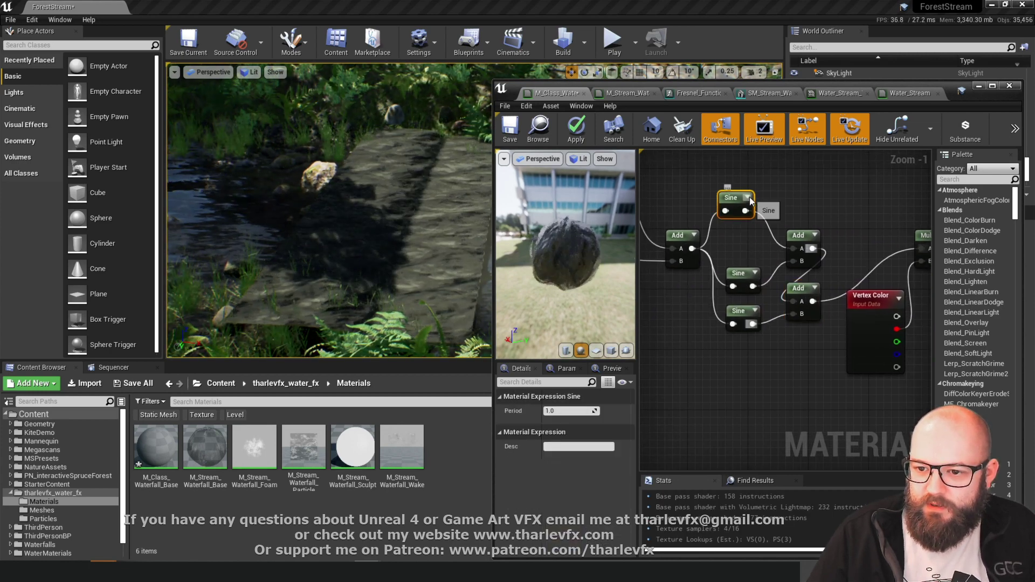
left_click(747, 198)
left_click(738, 276)
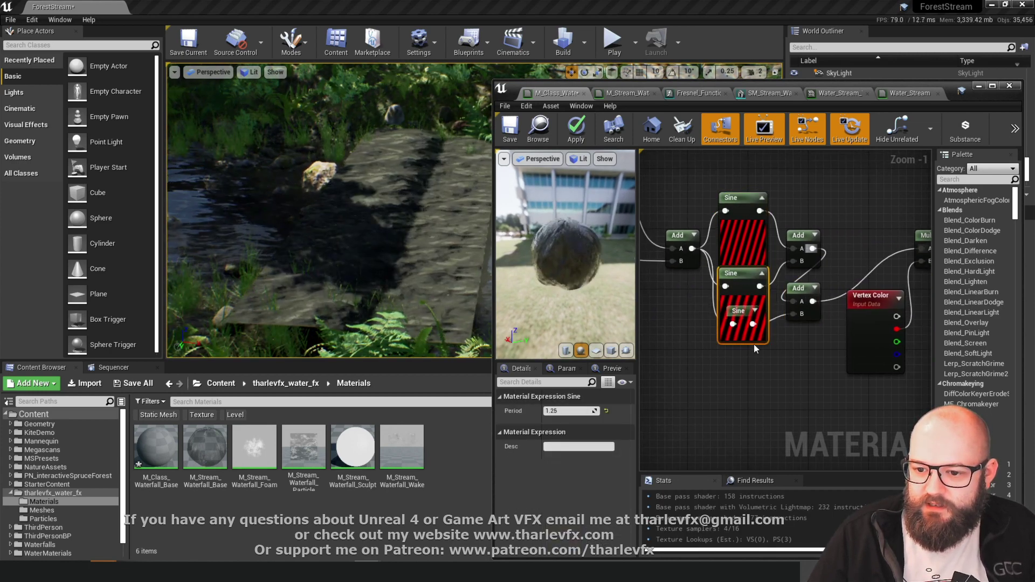
left_click_drag(739, 312, 736, 358)
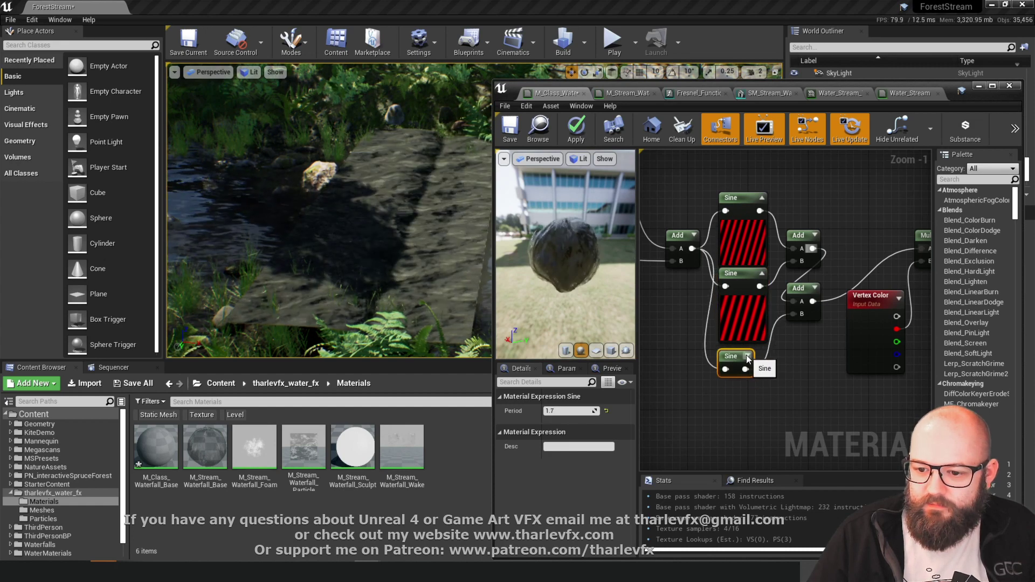
- Expand the previews of both Add nodes after the Sines, stack them neatly, and shift Vertex Color away to make room
left_click(815, 235)
left_click_drag(808, 237, 808, 214)
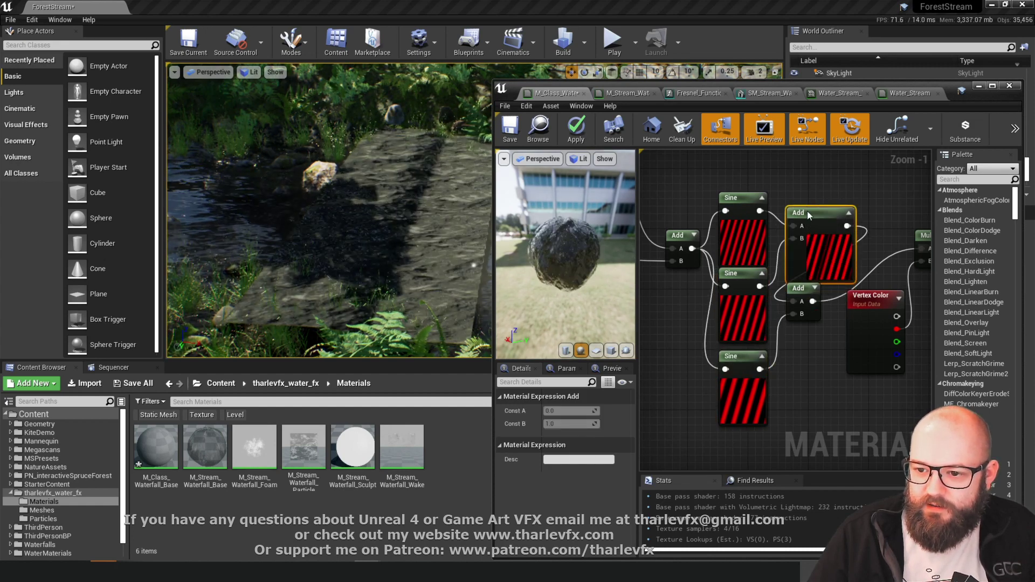
left_click(815, 288)
left_click_drag(828, 292, 828, 300)
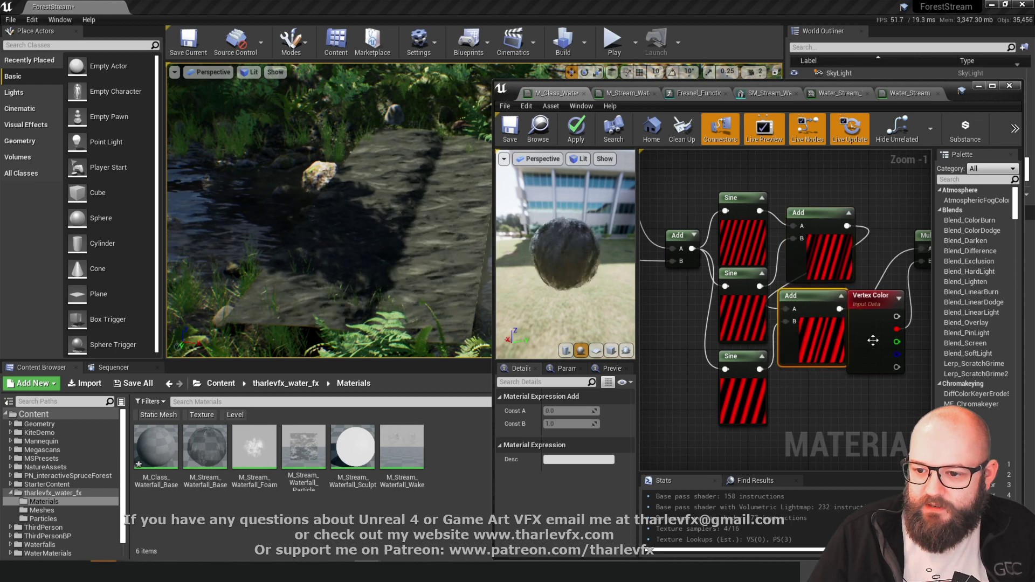
left_click_drag(874, 341, 896, 348)
left_click(832, 357)
left_click(807, 193)
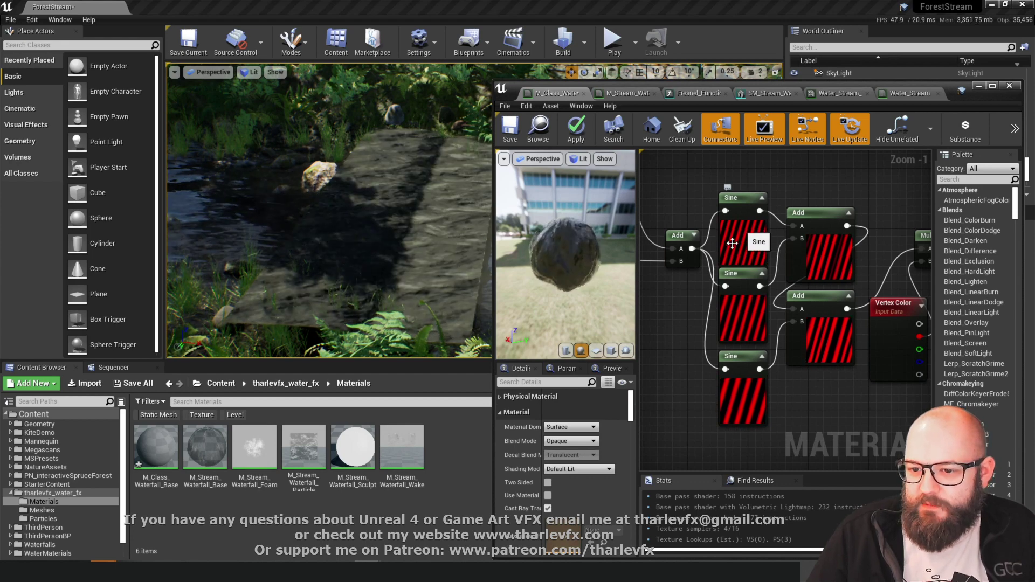
- Compare the wave previews of the three Sine nodes with those of the two Adds that combine them
scroll(744, 245, "up", 1)
left_click(722, 317)
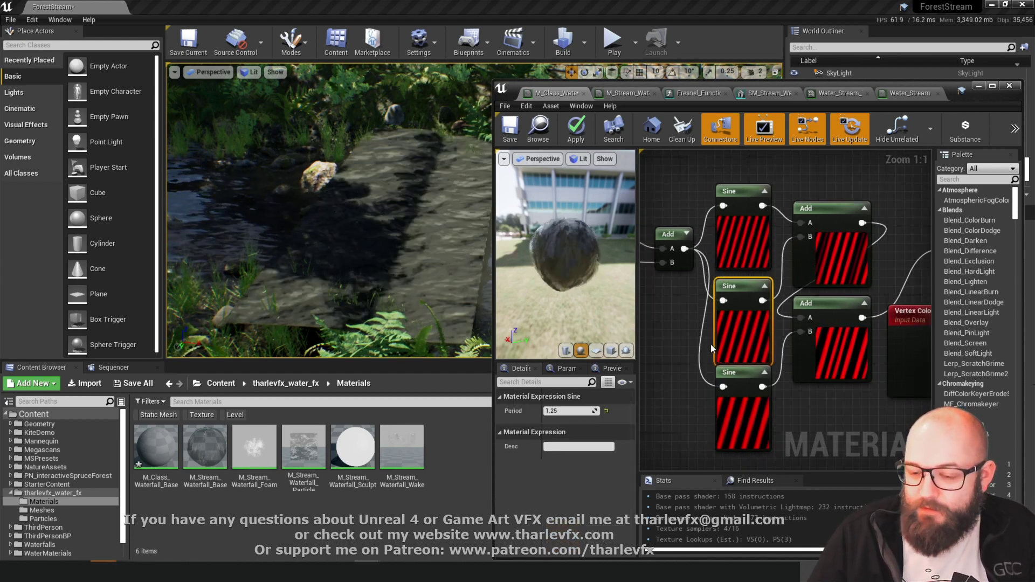
right_click_drag(755, 347, 764, 309)
left_click(750, 384)
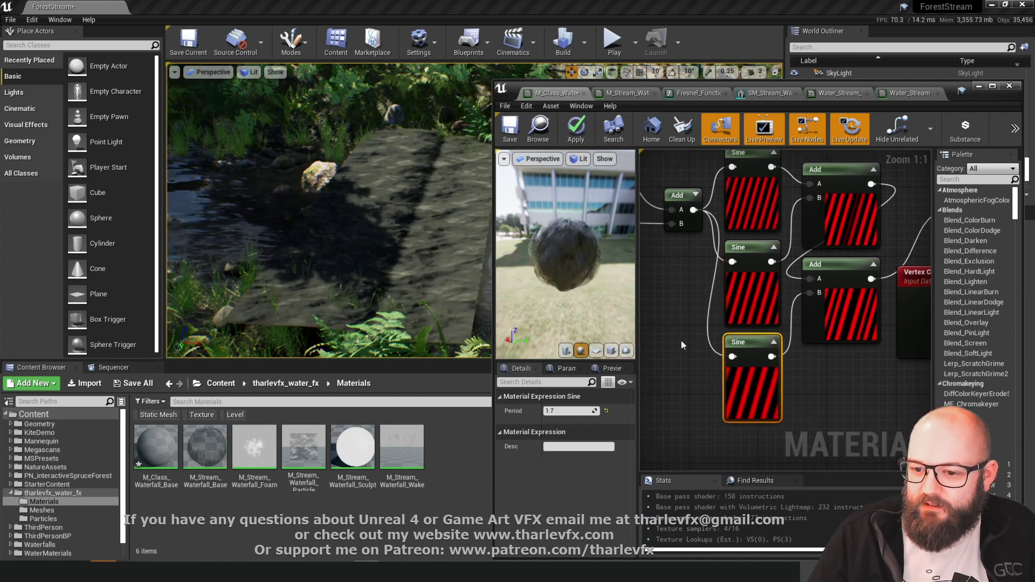
left_click_drag(749, 385, 750, 394)
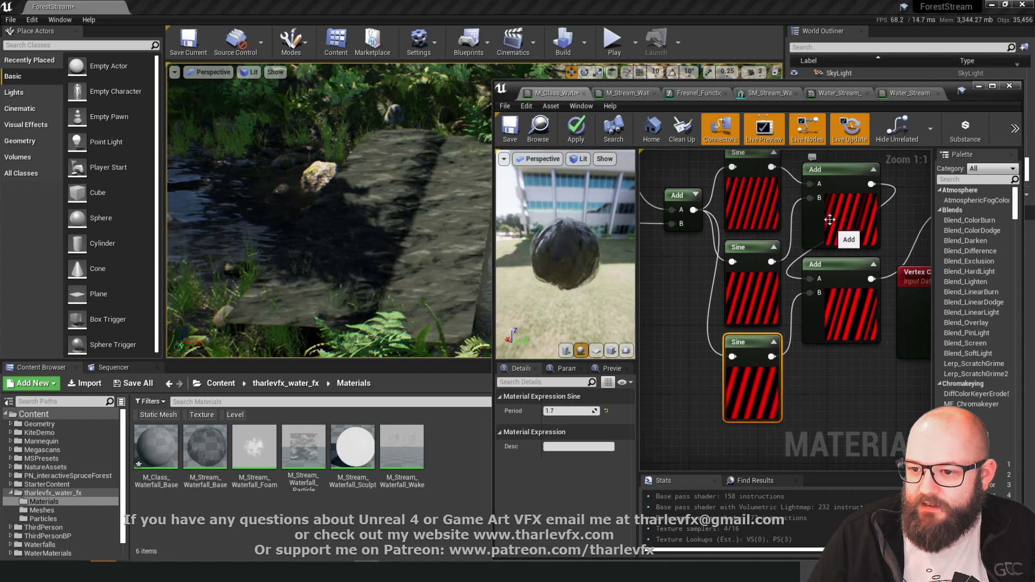
left_click(814, 338)
left_click(852, 350)
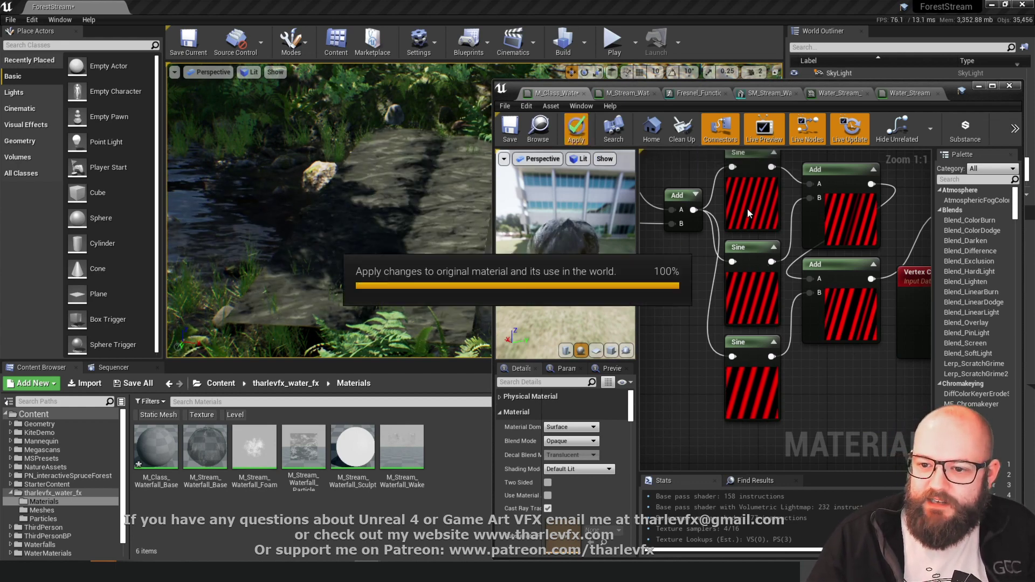
- Apply the material changes and inspect the combined waves on the waterfall plane in the level
left_click(576, 129)
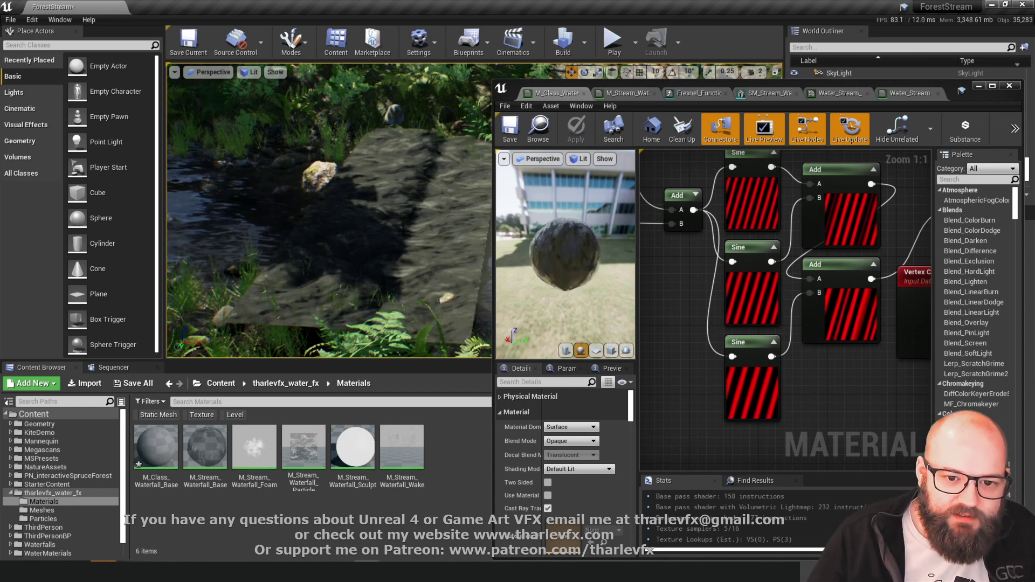
right_click_drag(422, 213, 427, 240)
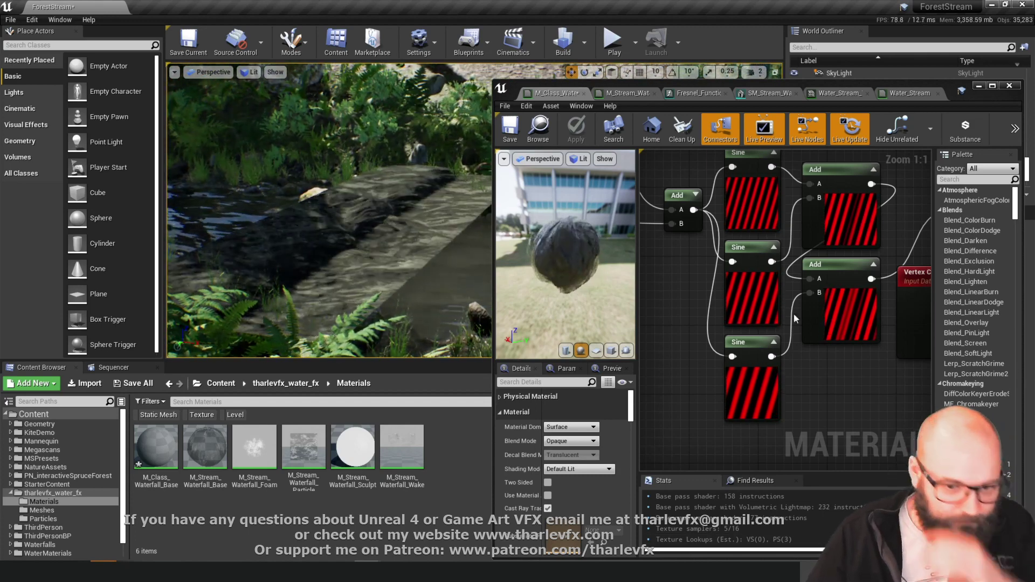
- Move the Time node back from the Add, and create a Multiply node and a scalar parameter named WPO_Speed beside it
left_click(689, 276)
right_click_drag(708, 303, 708, 303)
scroll(707, 303, "down", 4)
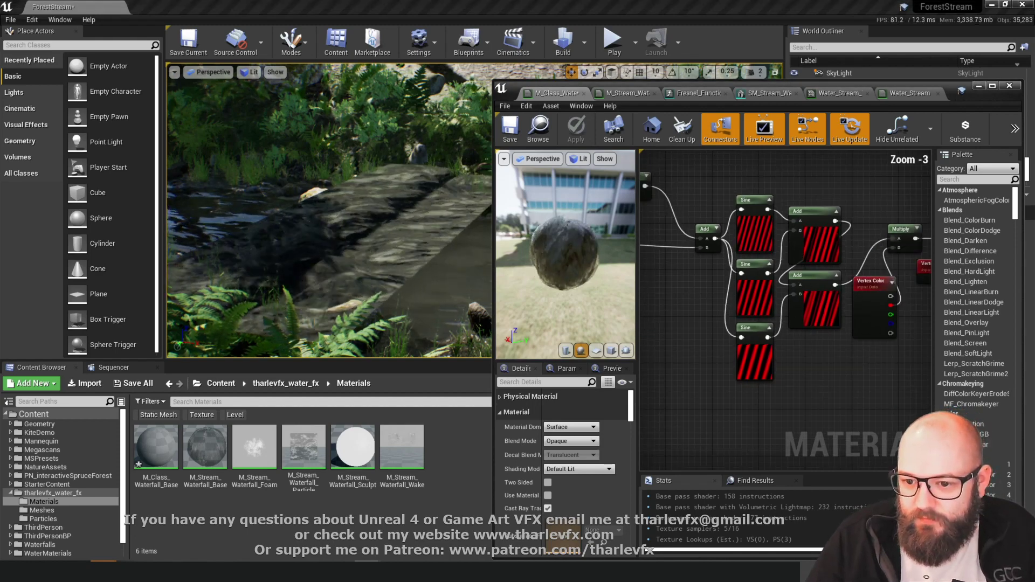
left_click_drag(737, 282, 702, 308)
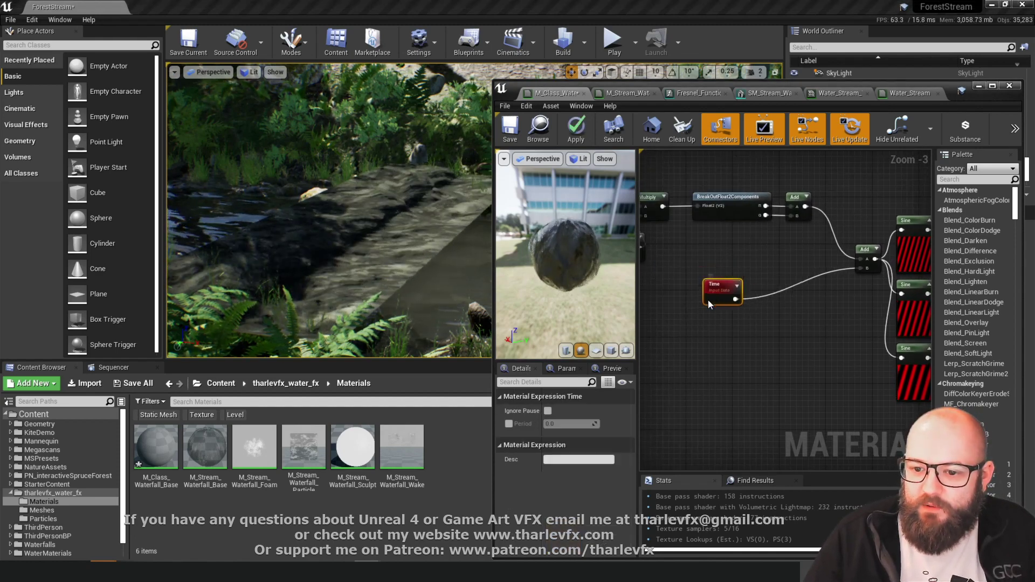
left_click(735, 304)
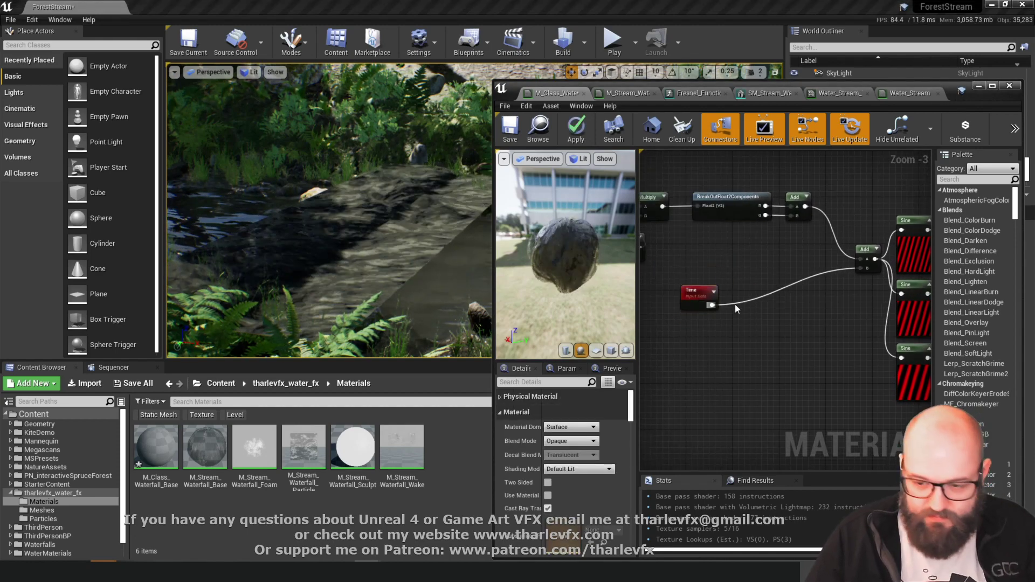
left_click(687, 326)
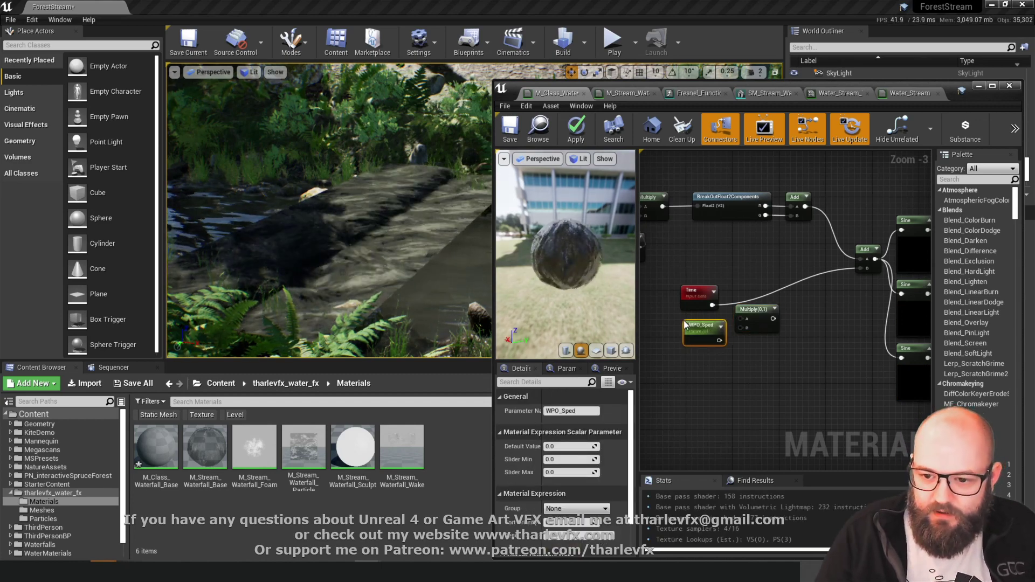
scroll(719, 330, "up", 3)
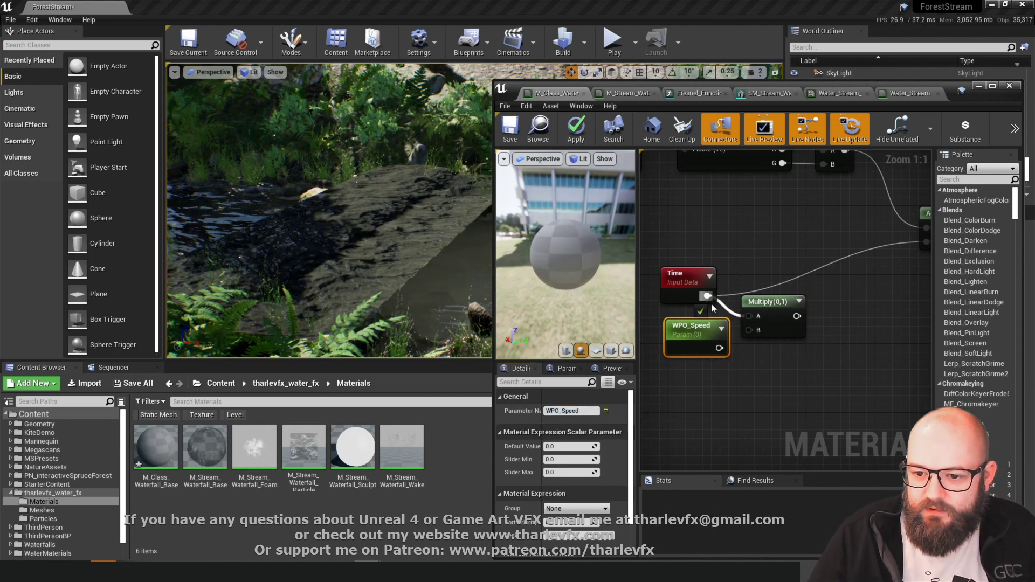
- Multiply Time by WPO_Speed and connect the product to the B input of the Add before the Sines
left_click_drag(728, 316, 748, 317)
left_click_drag(719, 348, 722, 353)
left_click_drag(780, 316, 822, 243)
left_click(727, 246)
right_click_drag(727, 246, 868, 255)
left_click_drag(797, 312, 801, 302)
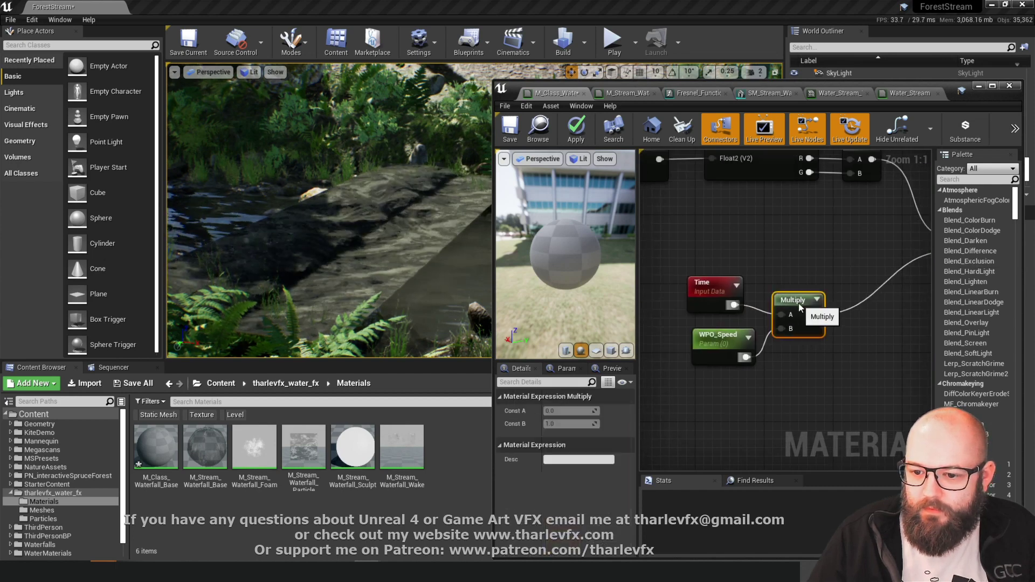
- Set WPO_Speed's default value to 1 and line it up with the Time node
left_click_drag(719, 349, 698, 344)
key("Return")
left_click(711, 260)
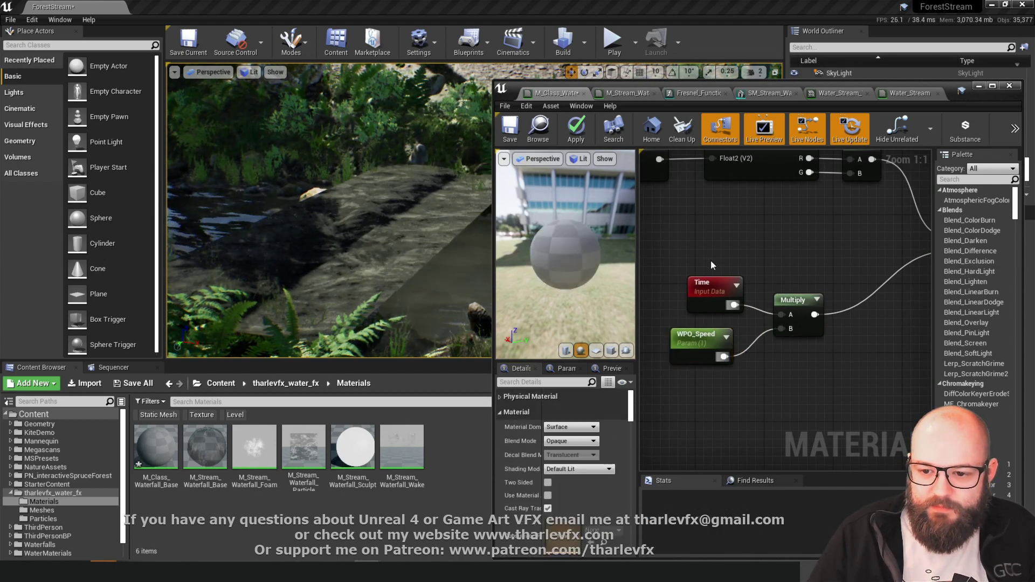
scroll(714, 260, "down", 2)
left_click_drag(725, 278, 712, 278)
left_click(703, 246)
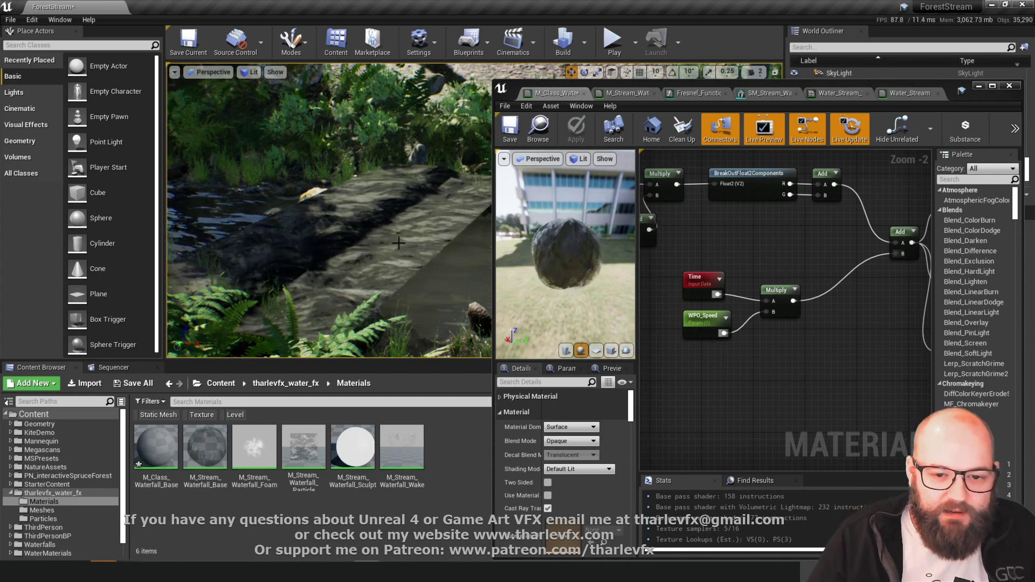
- Inspect the moving waves on the waterfall plane in the level from the front and from above
right_click_drag(398, 243, 386, 217)
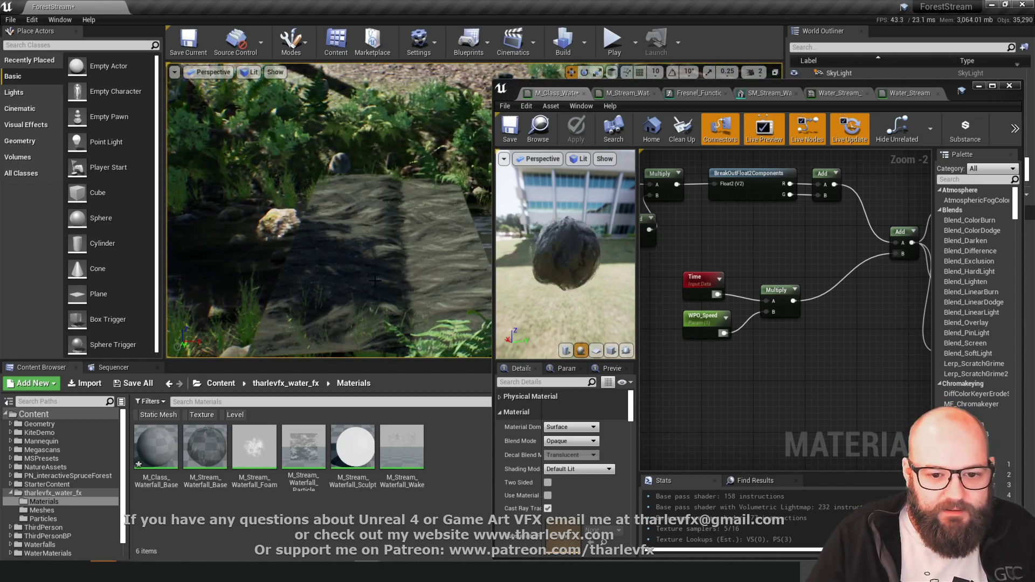
left_click_drag(377, 295, 399, 265)
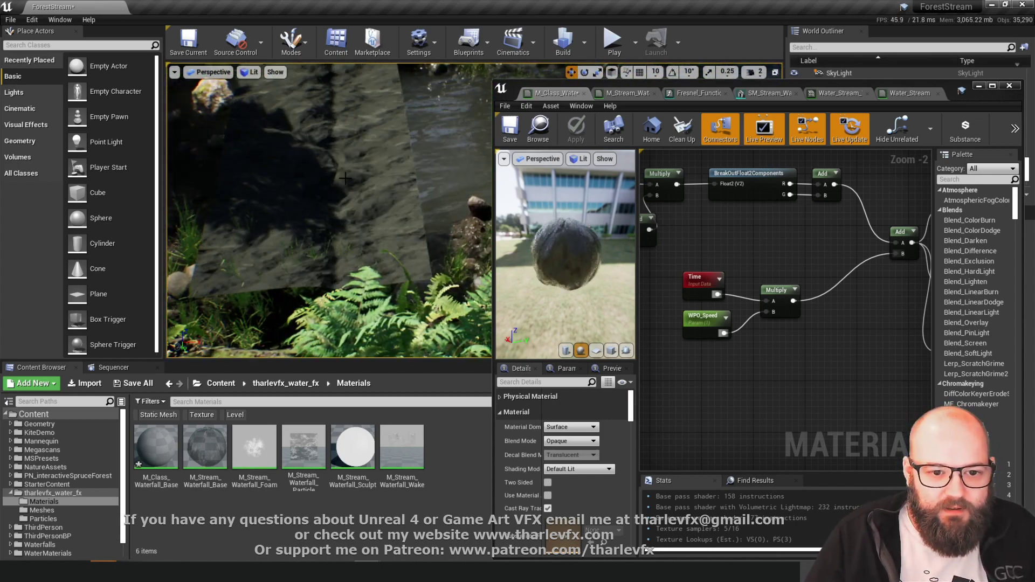
right_click_drag(359, 208, 345, 178)
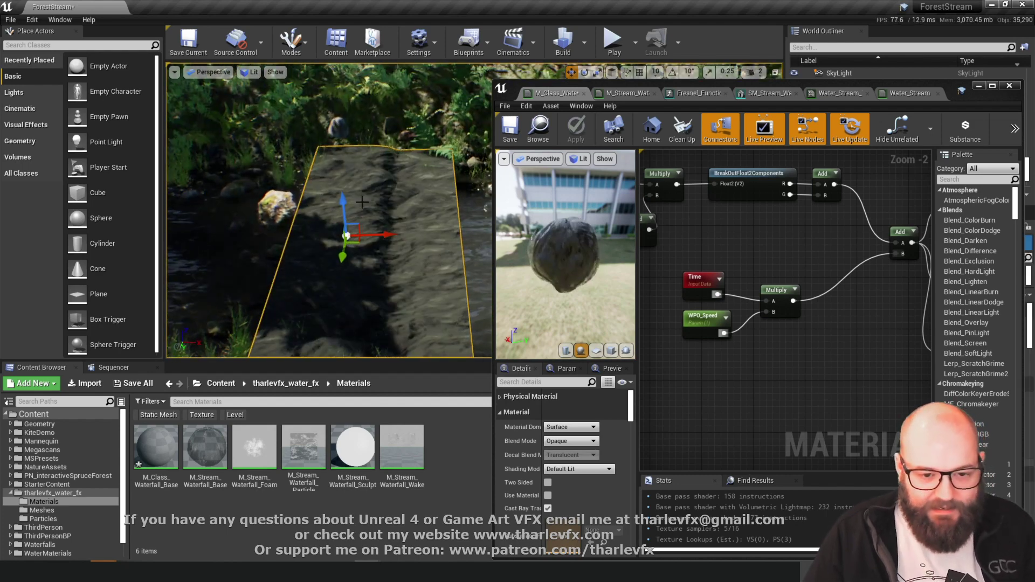
right_click_drag(375, 283, 381, 328)
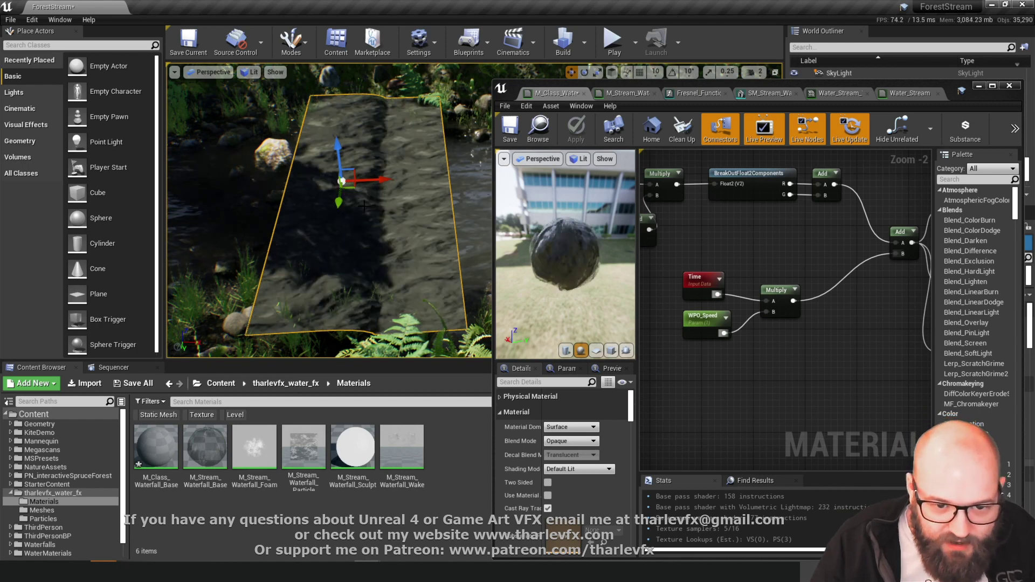
- Maximize the material editor window and review the whole World Position Offset node chain from TexCoord to WPO_Intensity
scroll(761, 228, "down", 4)
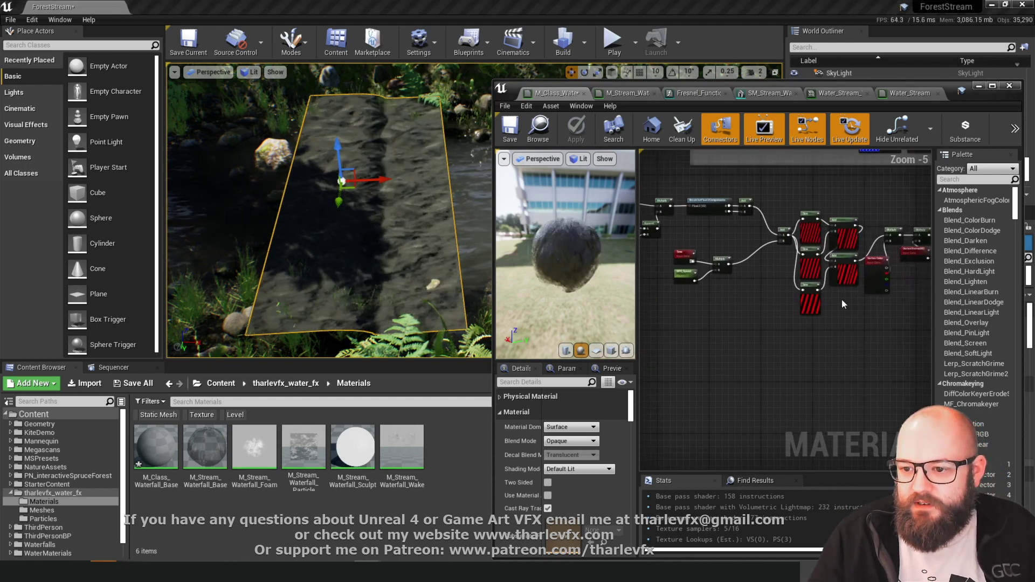
left_click(992, 86)
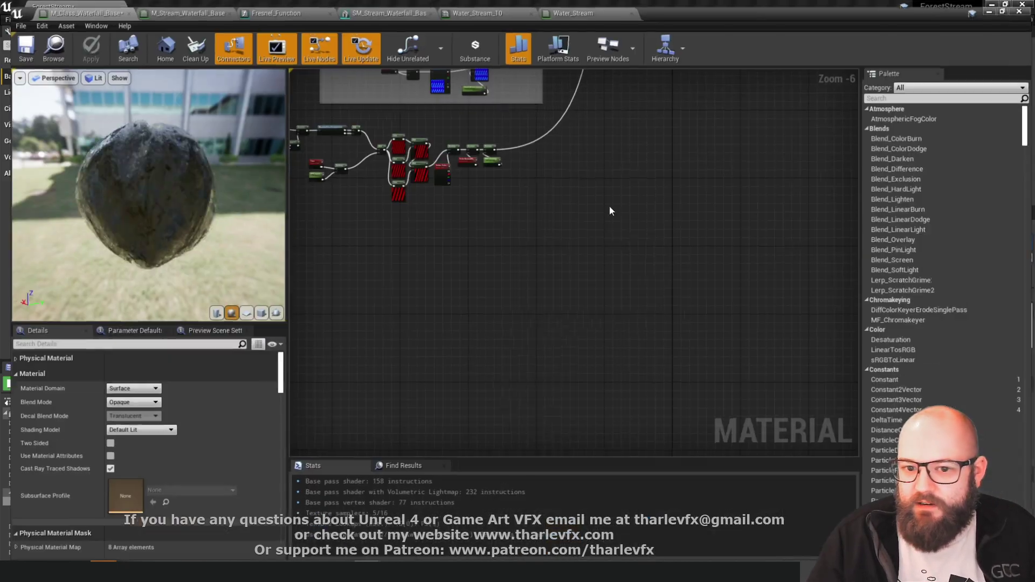
scroll(498, 150, "up", 4)
scroll(509, 175, "down", 2)
right_click_drag(509, 176, 520, 217)
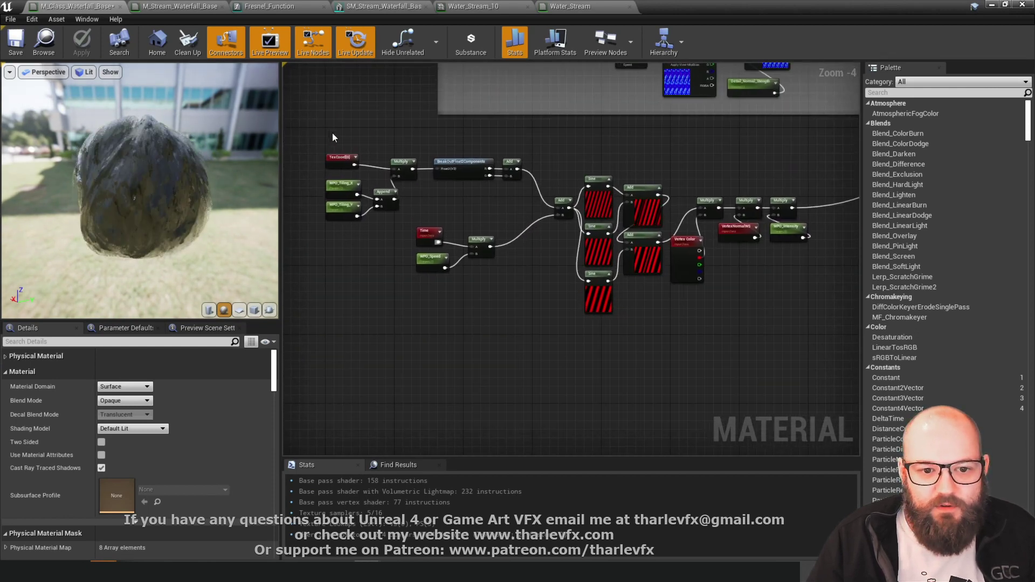
right_click_drag(502, 368, 604, 317)
right_click_drag(679, 261, 574, 70)
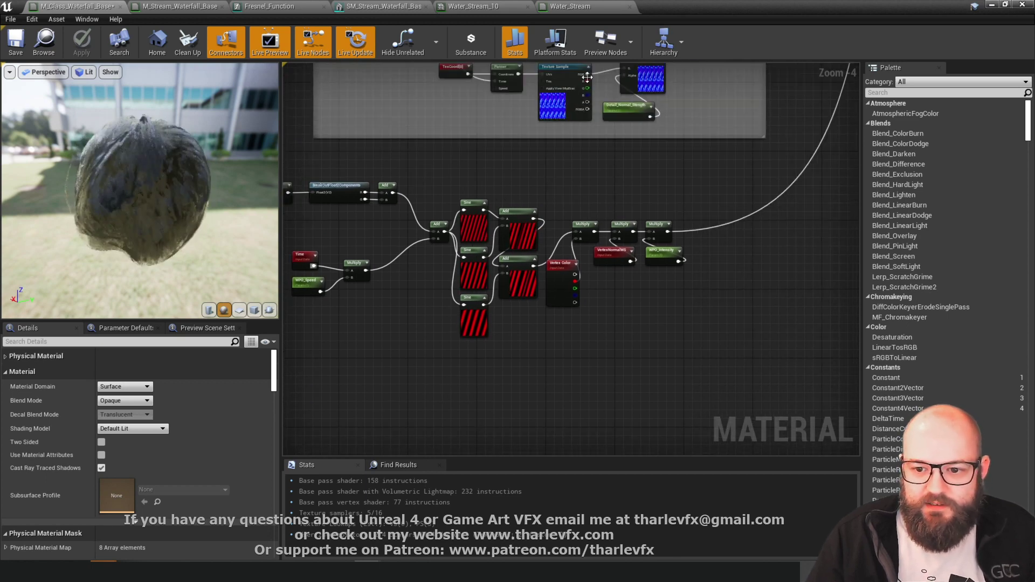
- Check the settings of the WPO_Intensity parameter at the end of the wave chain
scroll(655, 256, "up", 4)
left_click(646, 251)
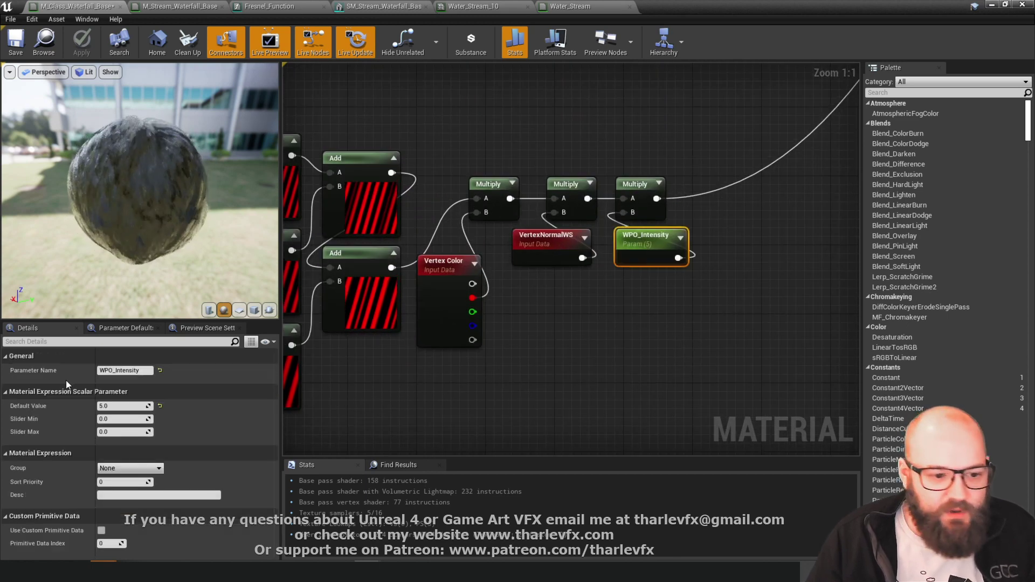
left_click(642, 306)
scroll(642, 305, "down", 3)
right_click_drag(642, 305, 694, 254)
- Create a TexCoord node in free space below the wave network and feed it into a new Component Mask of R and G
scroll(413, 356, "down", 2)
right_click_drag(410, 359, 494, 309)
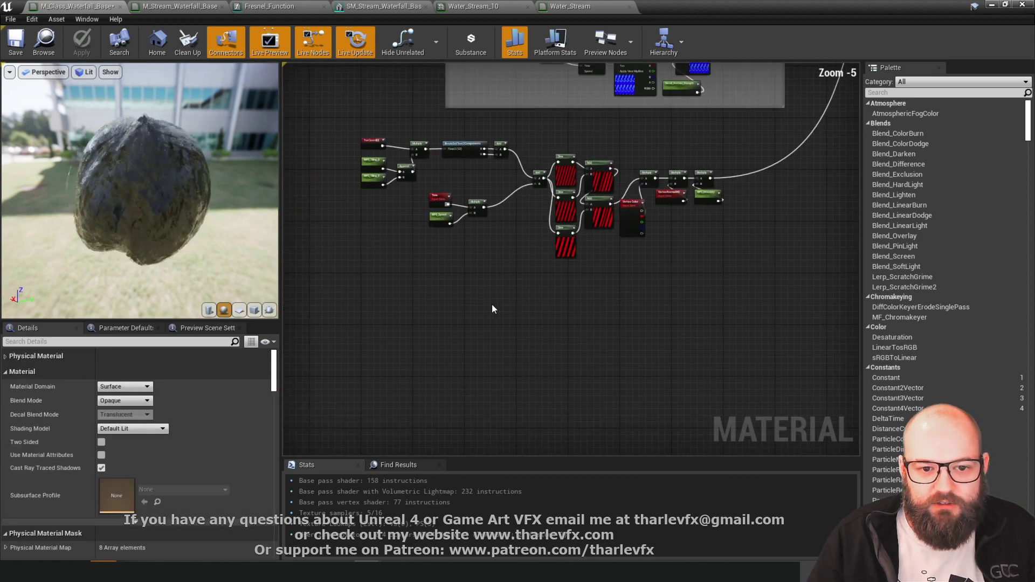
left_click(367, 310)
scroll(385, 323, "up", 5)
left_click_drag(416, 318, 427, 306)
type("mask")
key("Down")
key("Return")
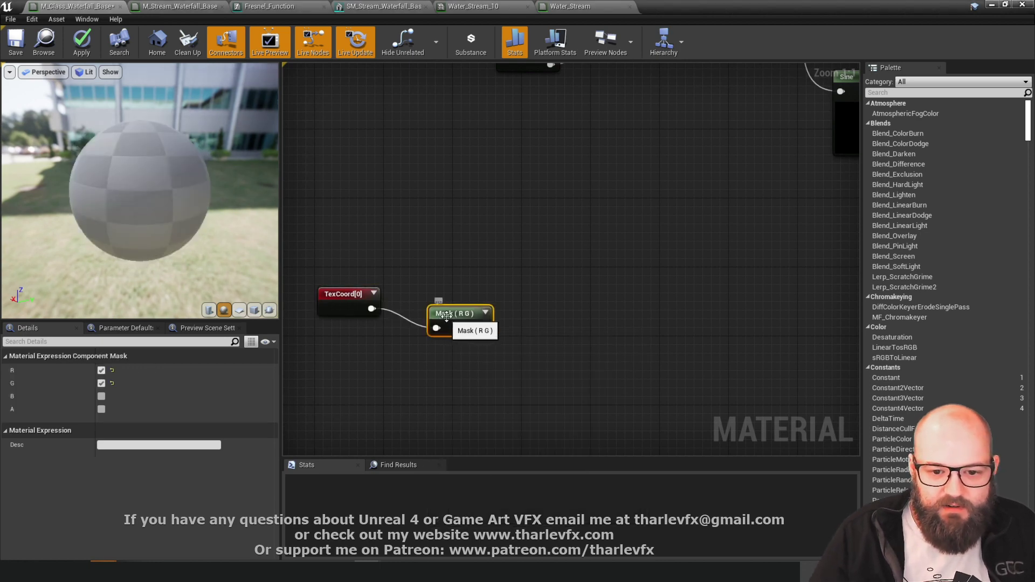
- Restrict the new Component Mask to the G channel and check the waterfall plane in the level
left_click(102, 370)
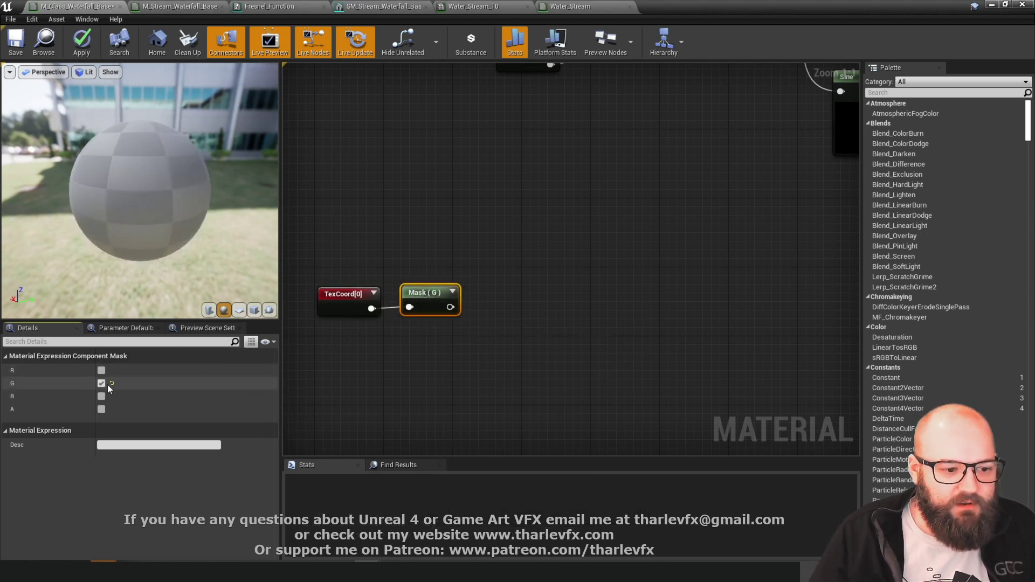
left_click(649, 217)
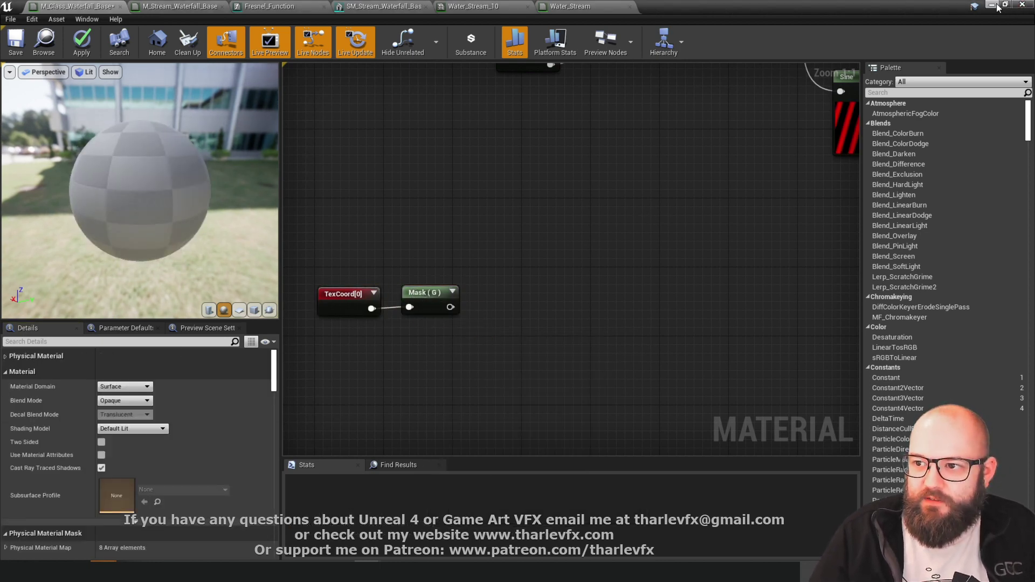
left_click(992, 5)
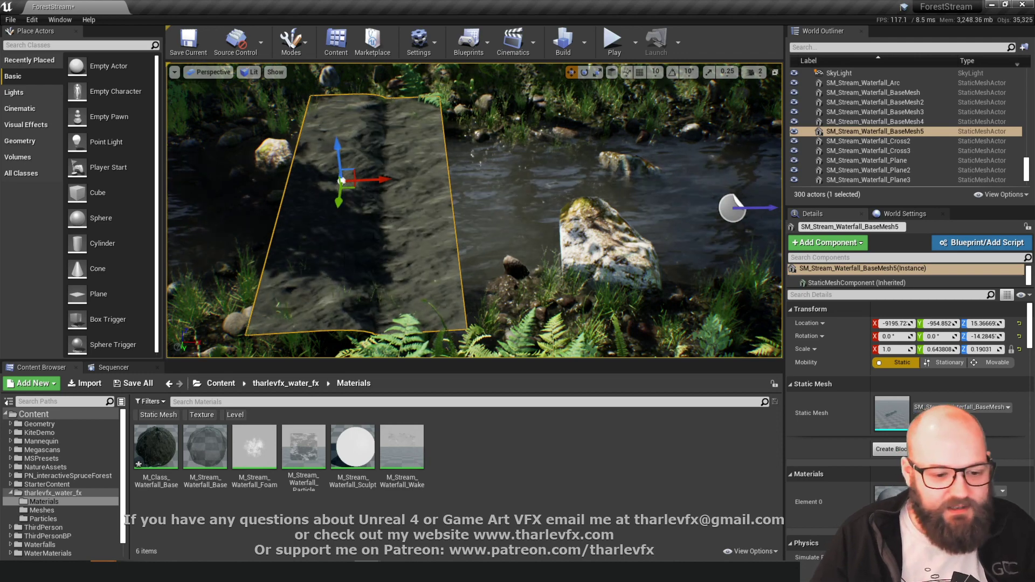
double_click(155, 446)
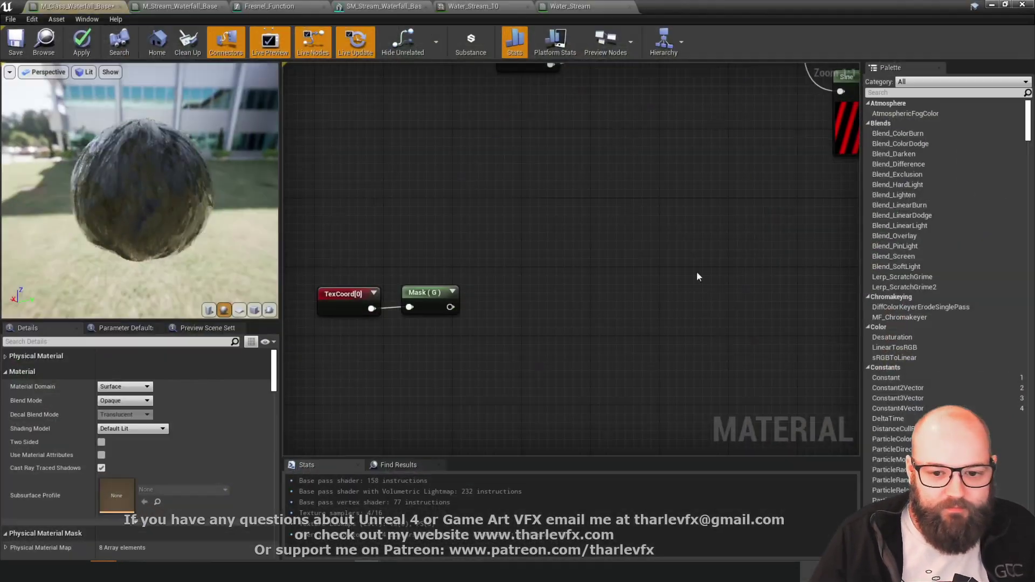
- Align the G mask beside its TexCoord node and feed its output into input A of a new Multiply
right_click_drag(396, 342, 429, 304)
left_click_drag(455, 264, 455, 273)
left_click(493, 291)
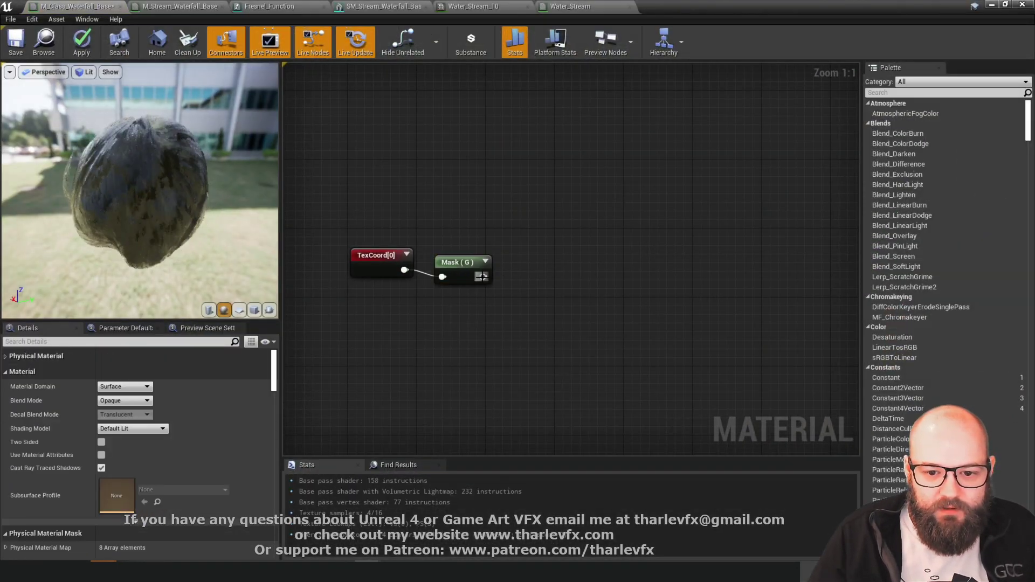
left_click_drag(528, 276, 529, 277)
type("multiply")
key("Return")
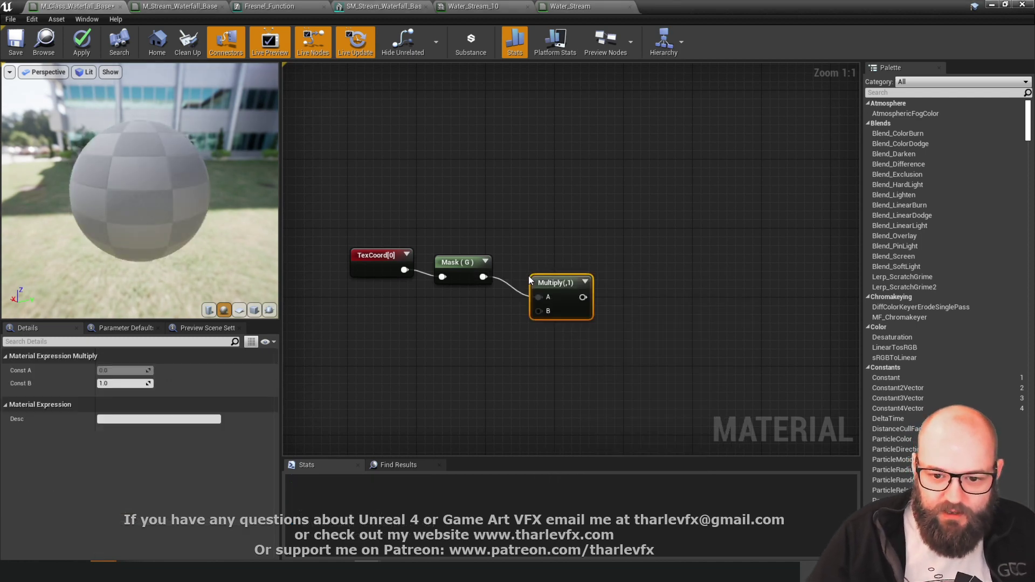
- Add a scalar parameter WPO_Profile_Scale as the Multiply's B input and set its default value to 1
left_click(438, 306)
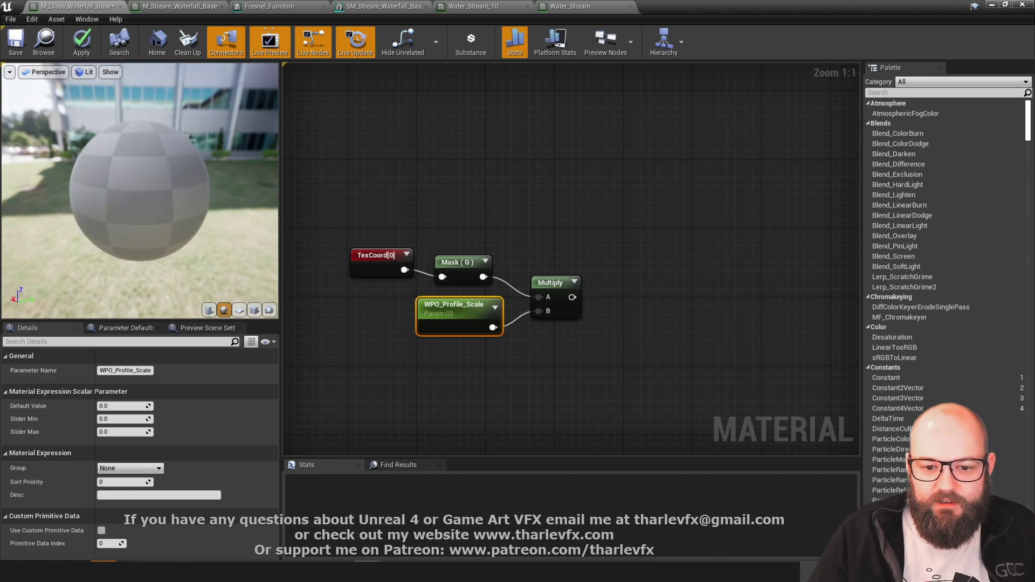
right_click_drag(455, 370, 408, 236)
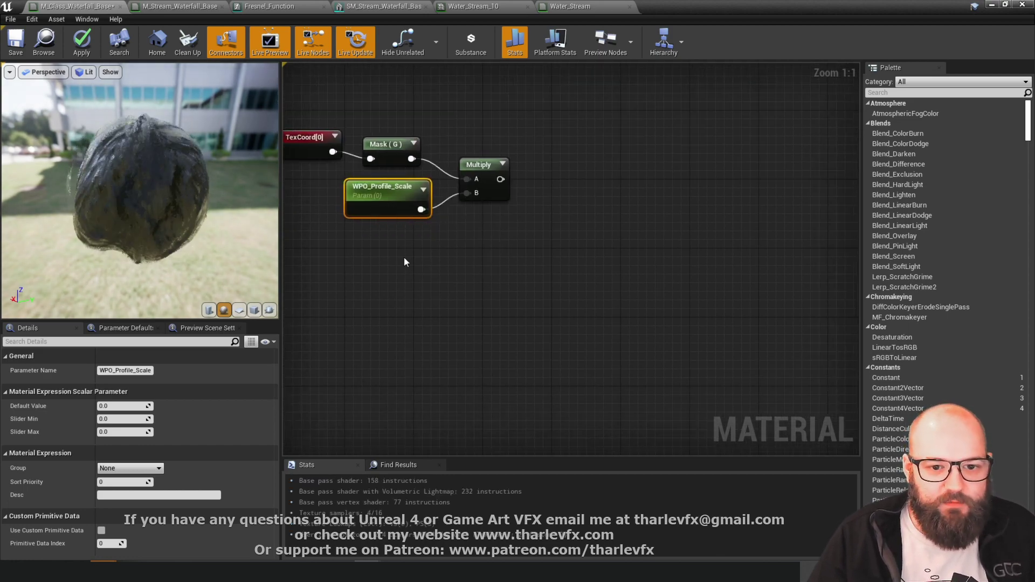
left_click(121, 407)
type("1")
key("Tab")
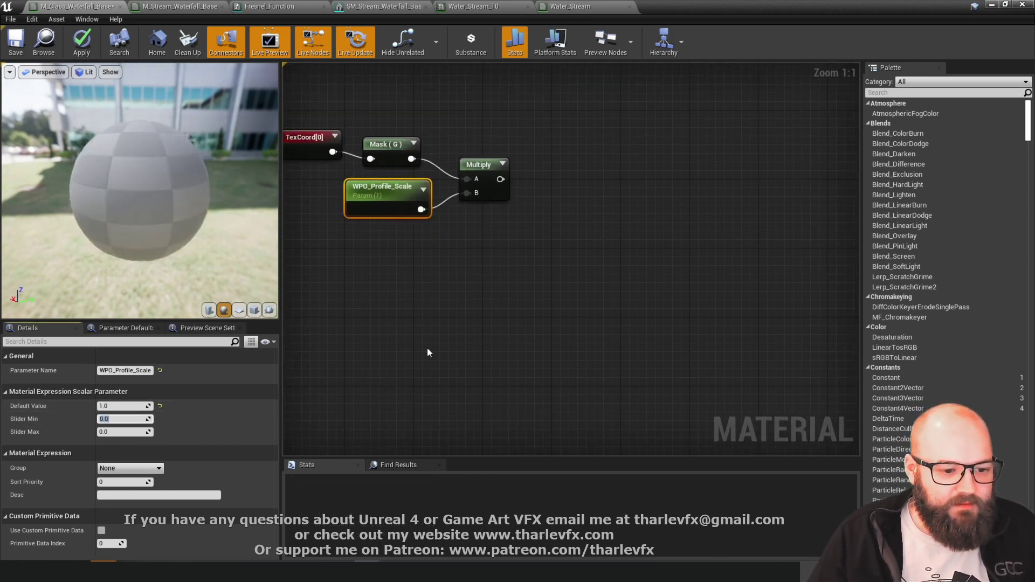
left_click(467, 329)
- Feed the WPO_Profile_Scale Multiply into input A of a new Add node
right_click_drag(506, 176, 528, 206)
left_click_drag(523, 210, 608, 210)
type("add")
key("Return")
- Place a Time node below WPO_Profile_Scale and feed it into input A of a new Multiply
left_click(483, 263)
right_click(480, 259)
key("Escape")
left_click(480, 260)
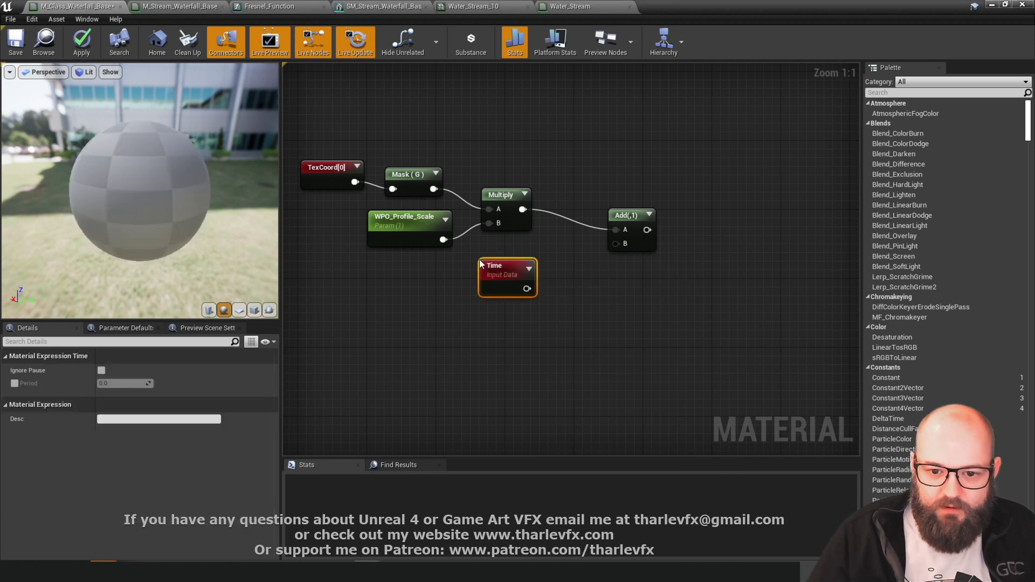
left_click_drag(490, 275, 414, 294)
mouse_move(502, 135)
right_mouse_down()
mouse_move(495, 339)
mouse_move(504, 144)
right_mouse_up()
left_click_drag(432, 315, 492, 319)
type("mul")
key("Return")
- Duplicate WPO_Profile_Scale below Time, rename the copy WPO_Profile_Speed and connect it to input B of the Time Multiply
left_click(388, 243)
left_click_drag(434, 267, 399, 354)
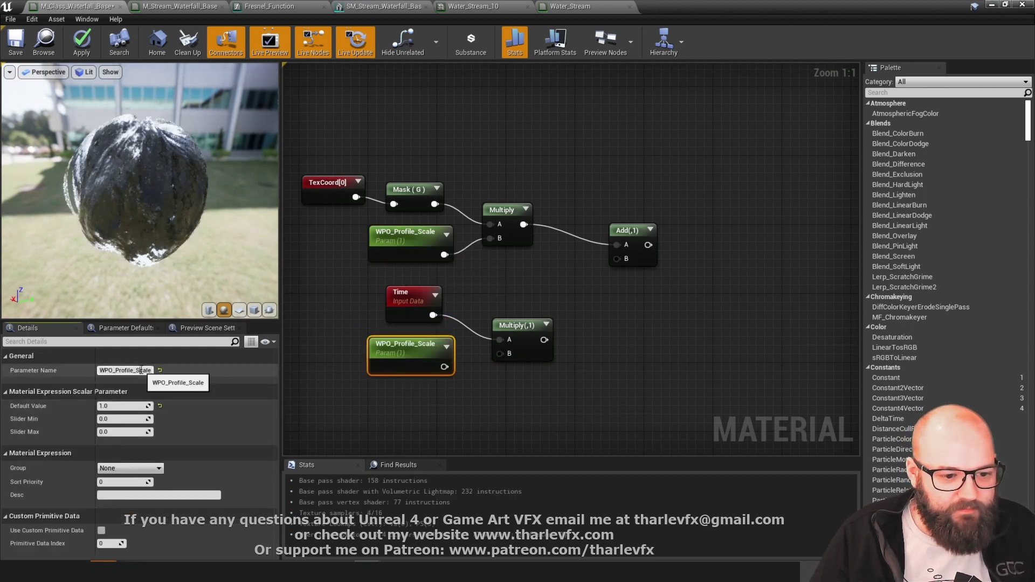
left_click_drag(137, 370, 214, 379)
type("Speed")
key("Return")
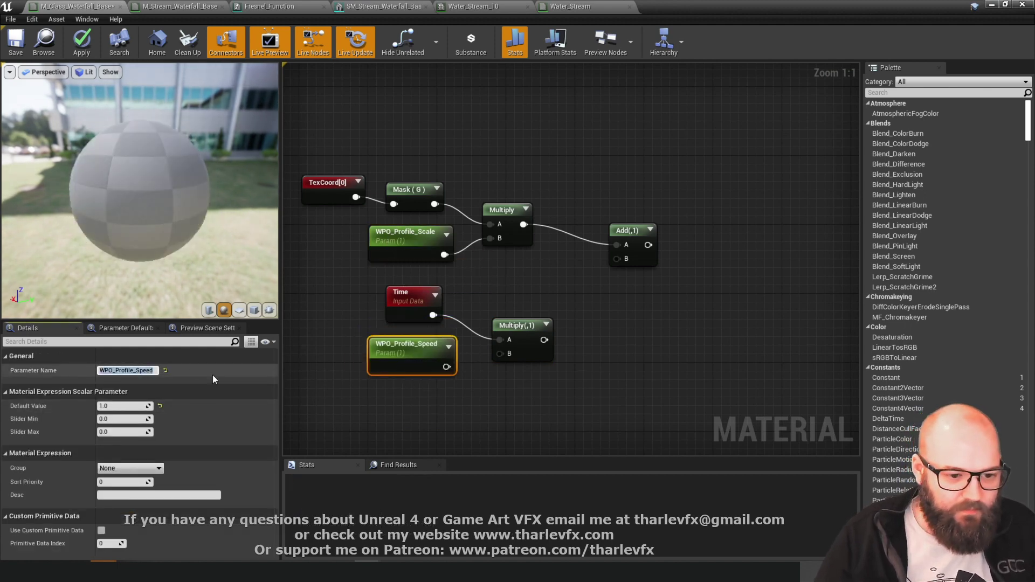
left_click(515, 325)
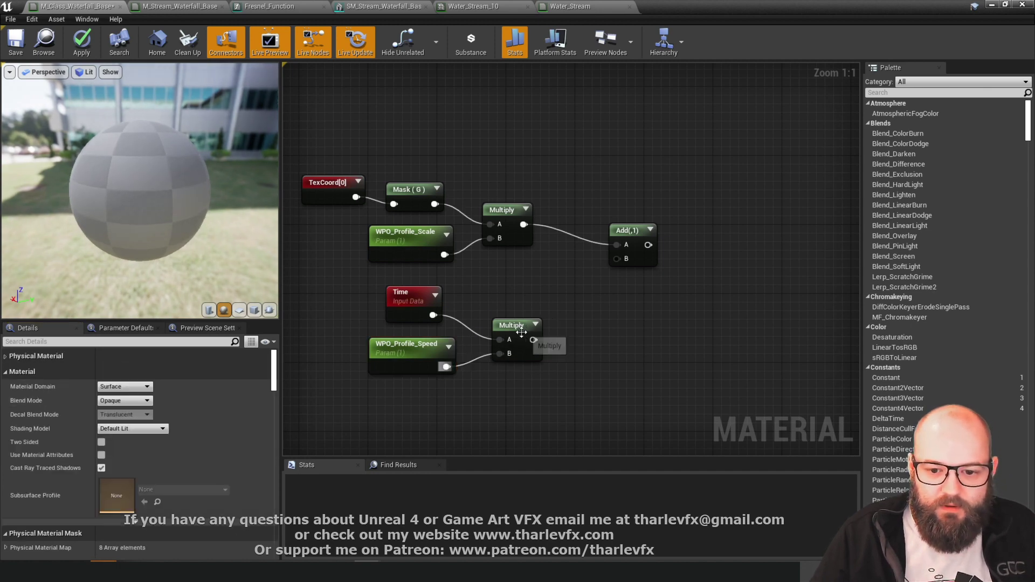
- Connect the Time Multiply to input B of the Add node and feed that Add into a new Sine
left_click_drag(619, 262, 618, 260)
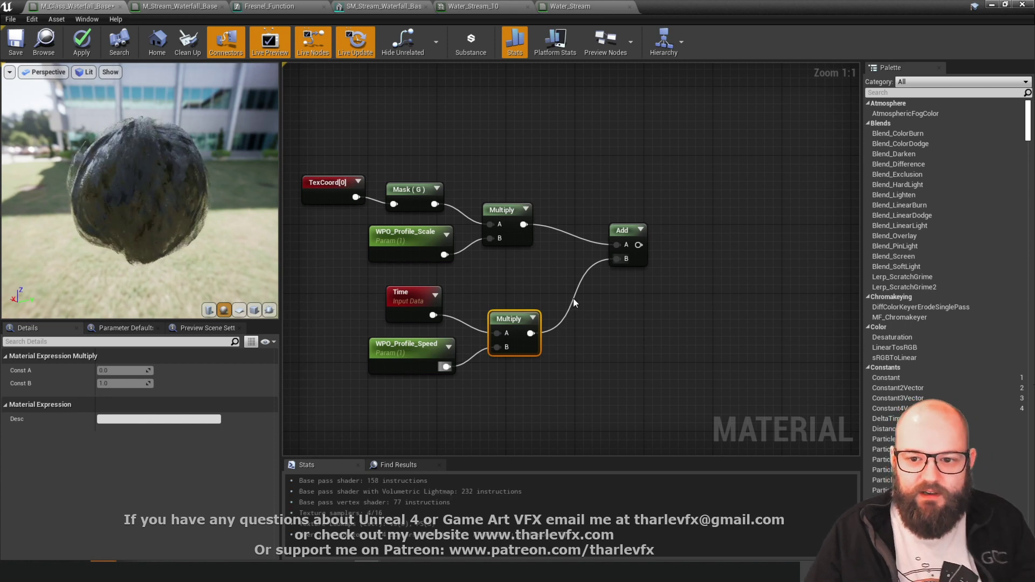
right_click_drag(667, 255, 624, 234)
left_click(623, 234)
left_click_drag(594, 224, 674, 220)
type("sine")
key("Return")
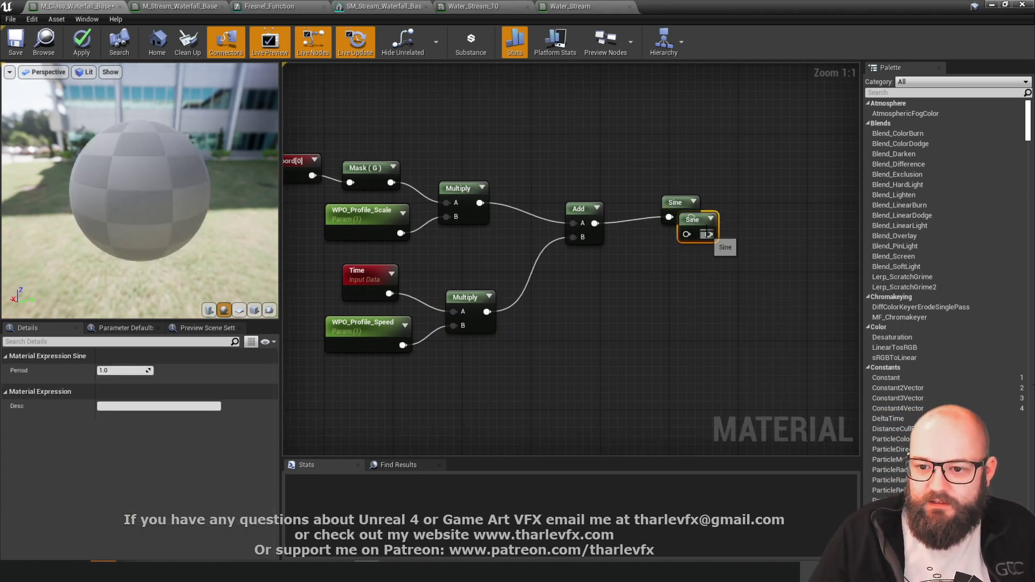
- Duplicate the Sine twice from the same Add output and sum all three Sines with two chained Add nodes
left_click_drag(669, 252, 594, 223)
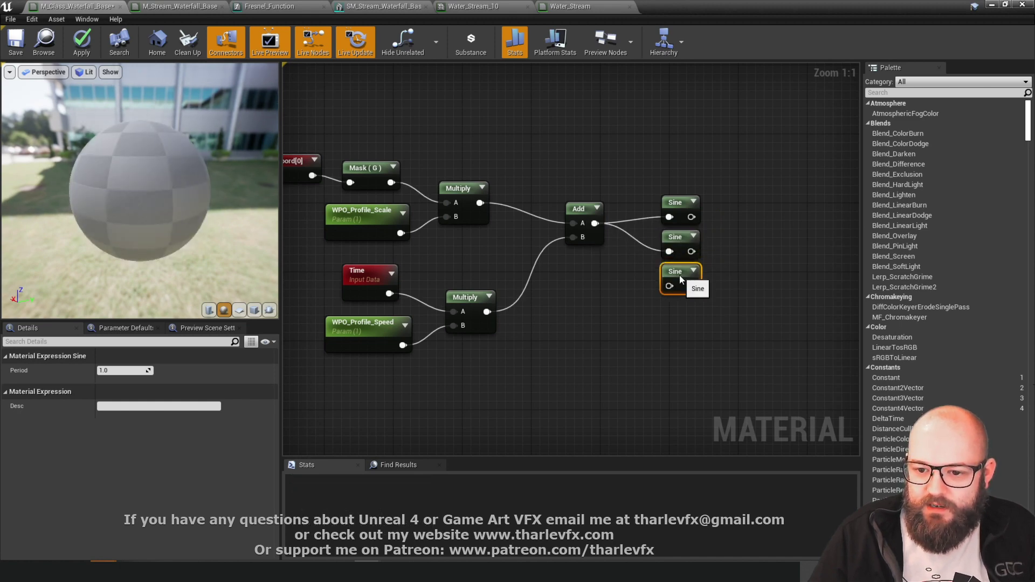
left_click_drag(624, 243, 595, 223)
left_click(743, 212)
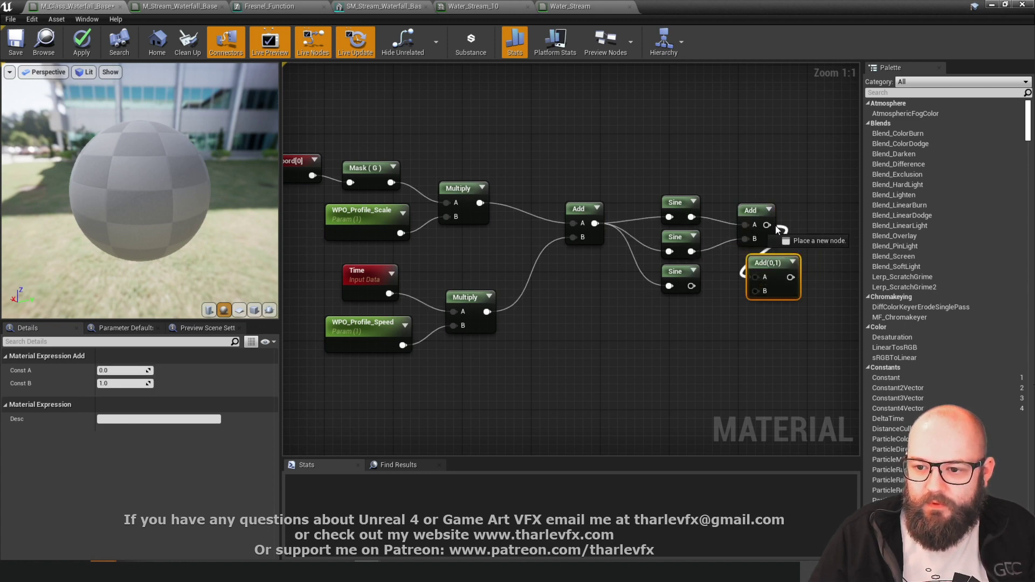
left_click(795, 321)
right_click_drag(795, 320, 587, 324)
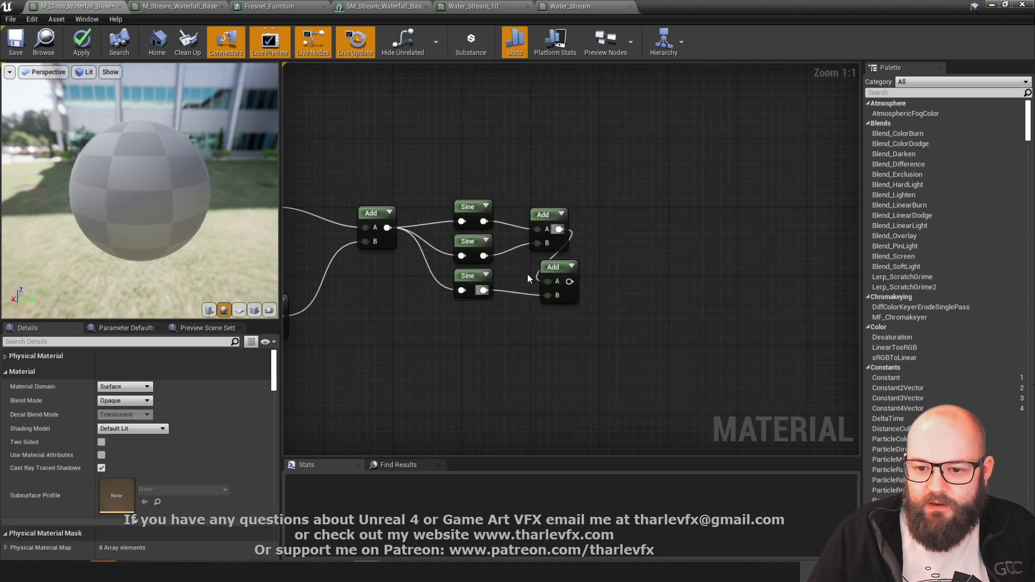
left_click_drag(562, 272, 597, 271)
- Review the Vertex Color, VertexNormalWS and WPO_Intensity multiplications at the end of the first wave chain
scroll(605, 243, "down", 2)
right_click_drag(665, 147, 454, 418)
left_click(513, 275)
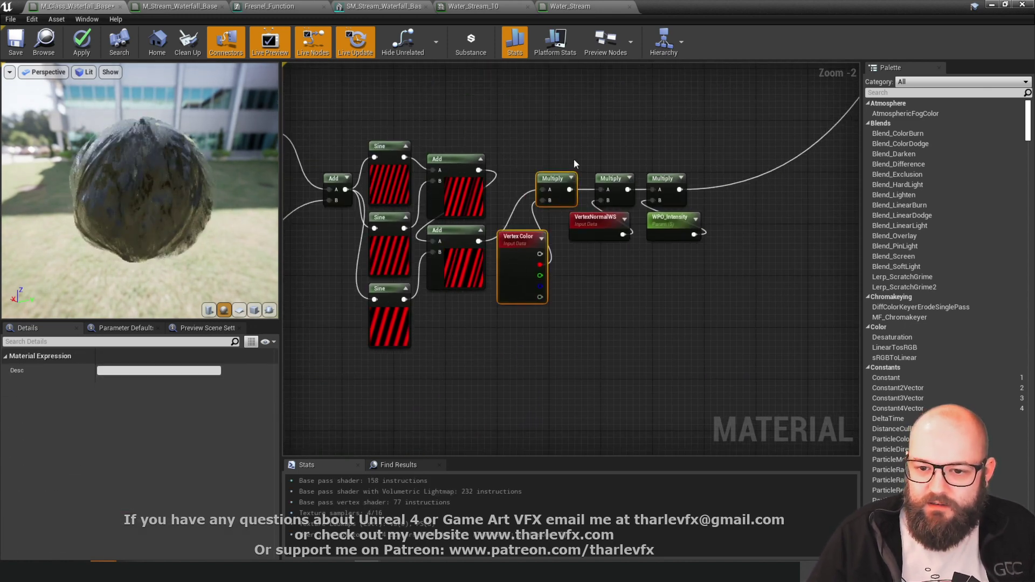
left_click_drag(625, 157, 588, 226)
left_click_drag(681, 147, 692, 201)
left_click_drag(637, 157, 604, 218)
left_click(585, 181)
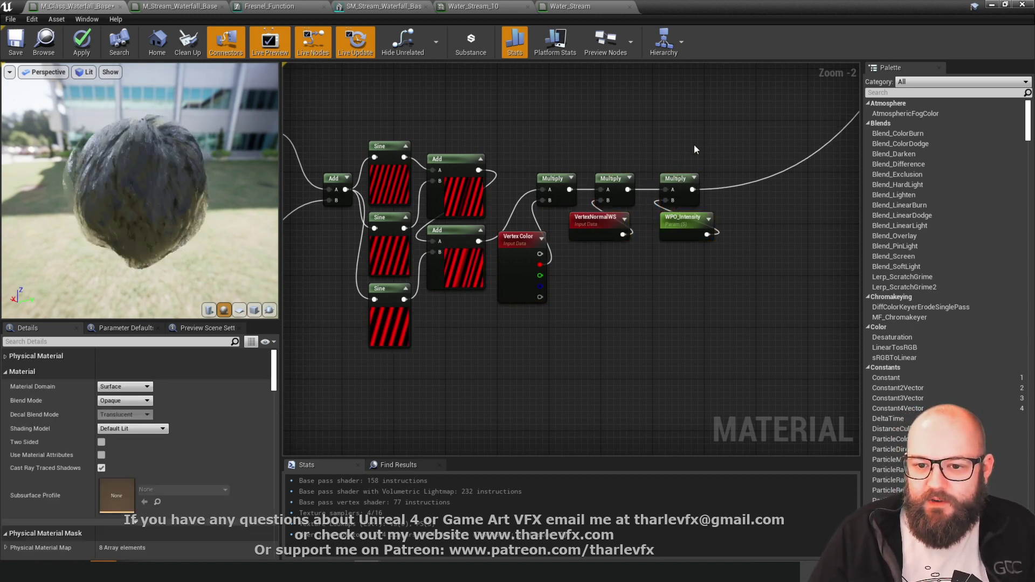
- Feed the final Add of the new three-Sine chain into input A of a new Multiply
right_click_drag(555, 383, 637, 127)
left_click_drag(478, 278, 553, 263)
type("mul")
key("Return")
left_click(527, 309)
right_click_drag(448, 311, 479, 263)
right_click(479, 263)
left_click(450, 263)
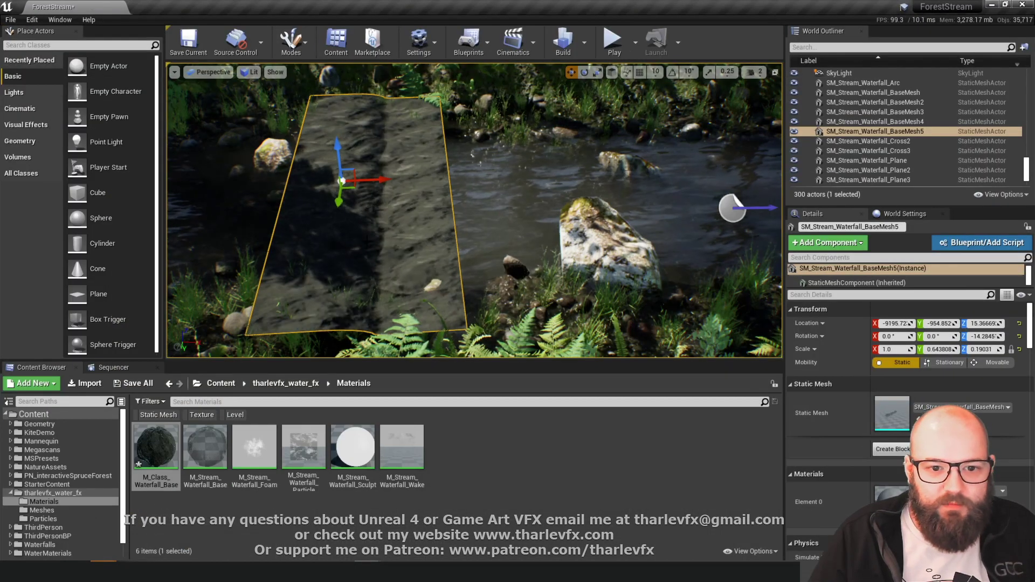
- In the level, move the waterfall plane along X to about -9156, discard its stray duplicate and reselect the plane
left_click_drag(377, 179, 404, 179)
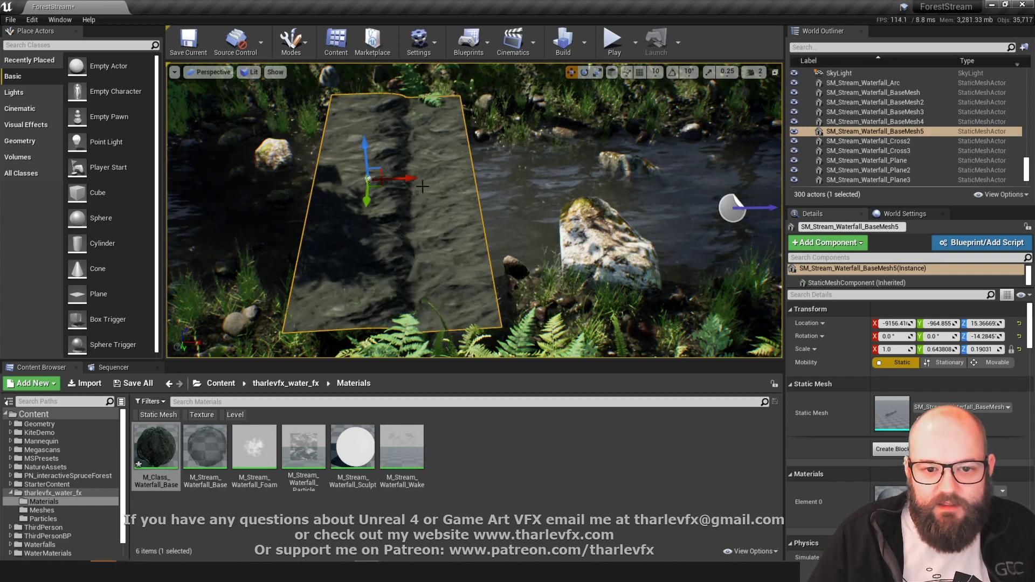
left_click_drag(398, 179, 387, 179, "alt")
key("Delete")
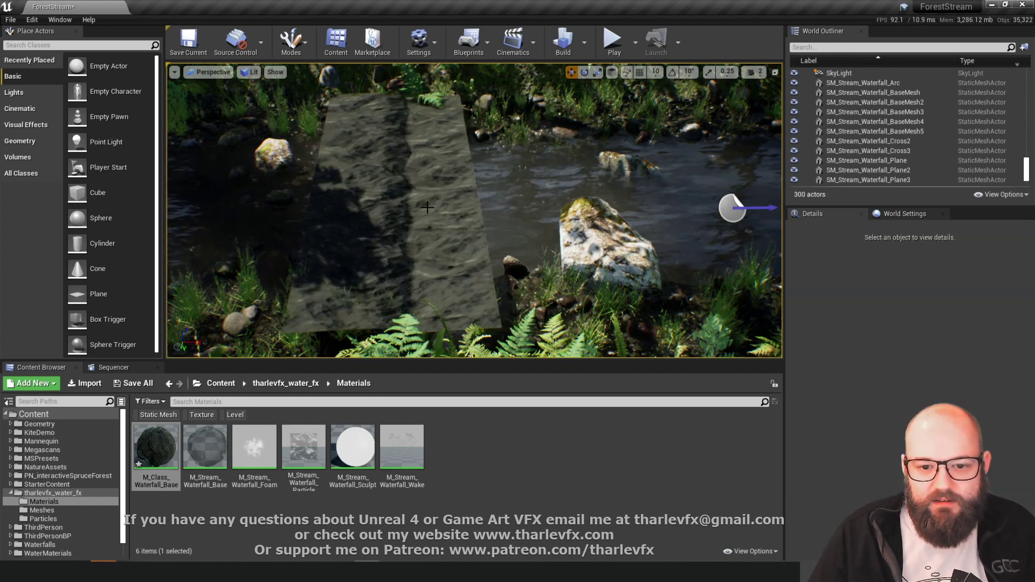
left_click(416, 171)
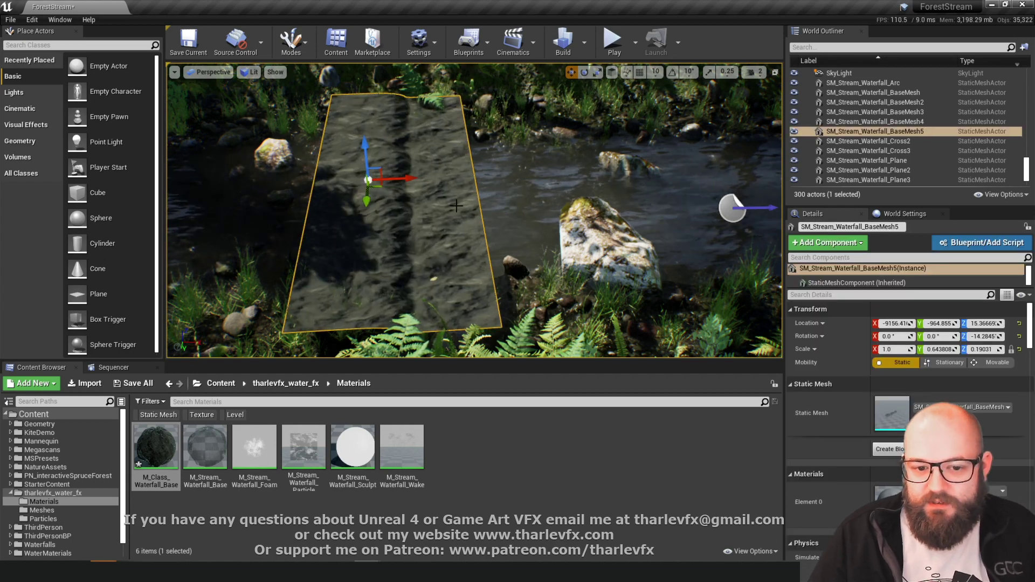
- In the material graph, create a Constant3Vector of 1,0,0 below the final Add of the new Sine chain
key("alt+Tab")
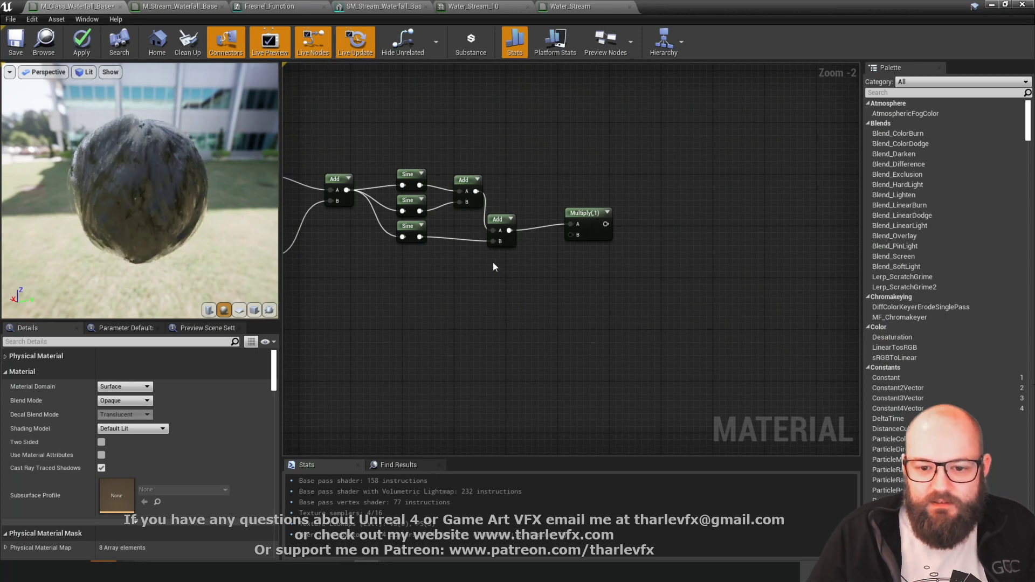
left_click(490, 320)
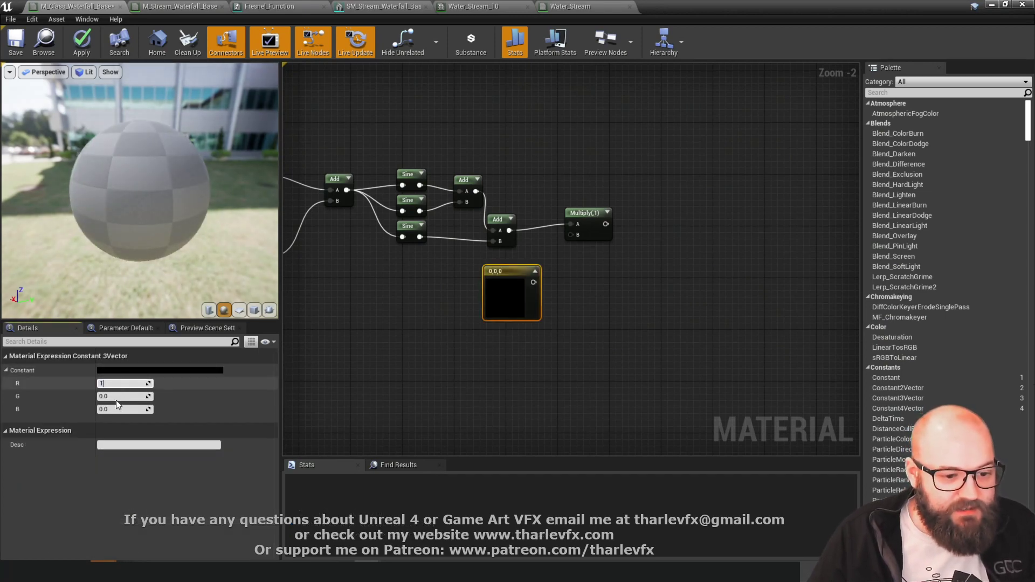
left_click(468, 234)
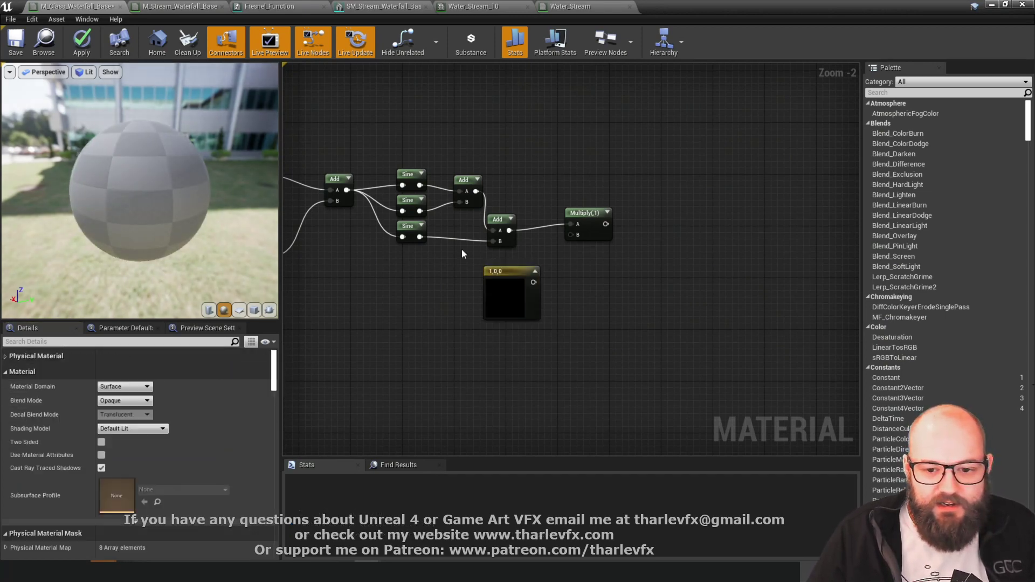
left_click(502, 305)
left_click(747, 227)
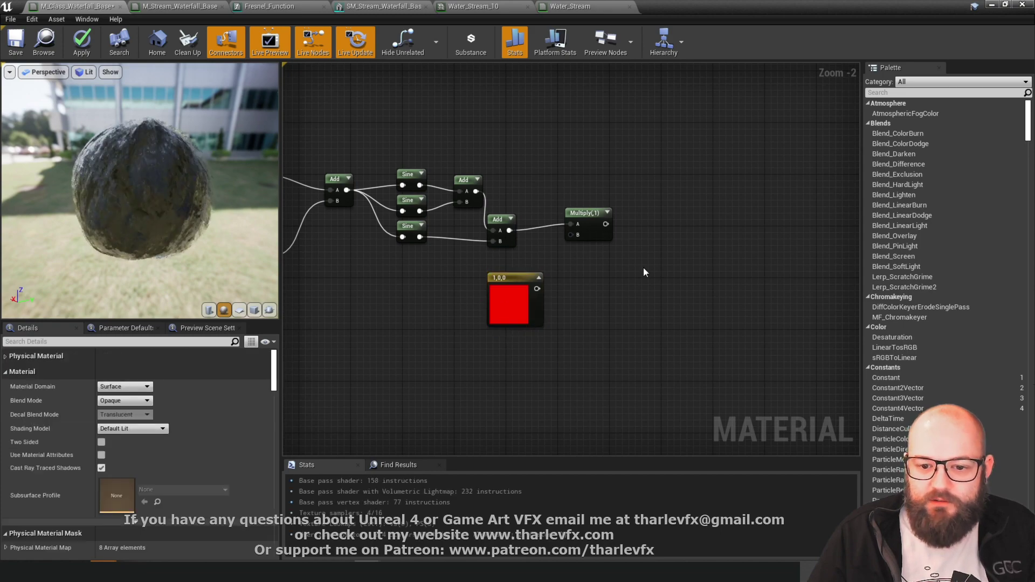
- In the level, raise the waterfall plane to Z about 62.6, rotate it to about -71.5° around Z and inspect it from above
left_click(996, 5)
right_click_drag(582, 204, 527, 207)
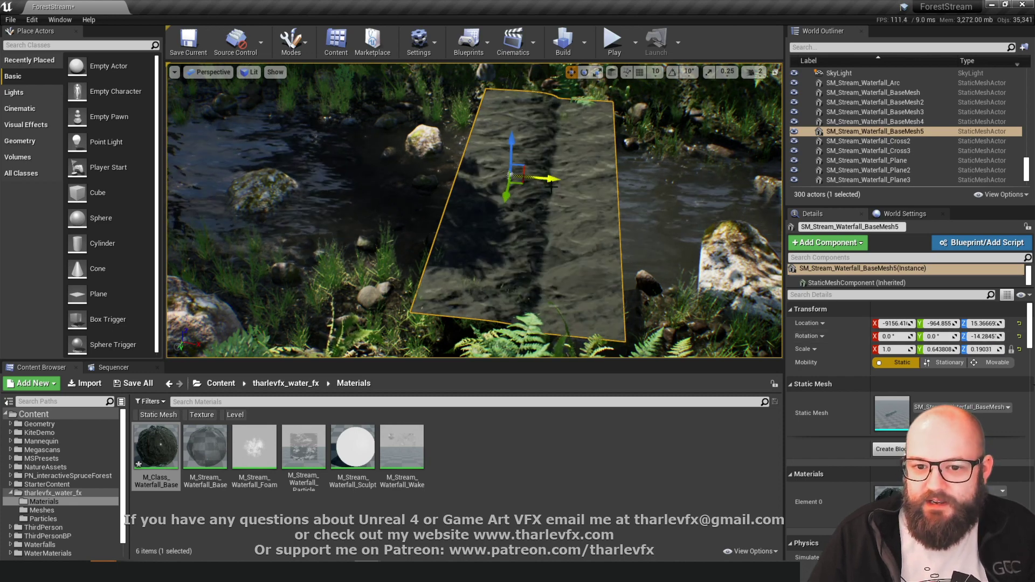
right_click_drag(522, 221, 512, 147)
left_click_drag(522, 216, 522, 173)
key("e")
left_click_drag(539, 250, 619, 244)
right_click_drag(620, 244, 571, 210)
key("w")
right_click_drag(495, 186, 494, 225)
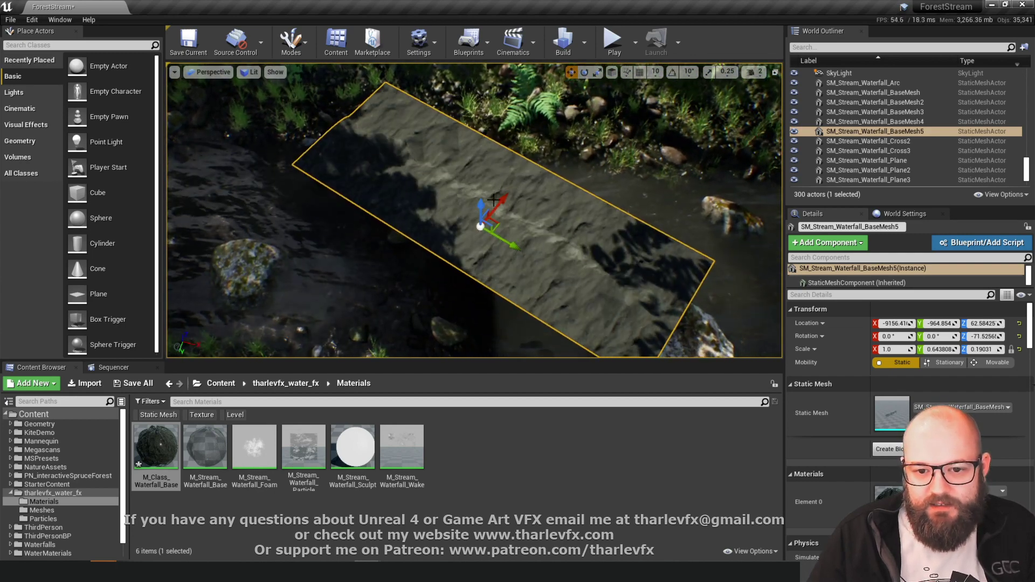
right_click_drag(464, 258, 476, 257)
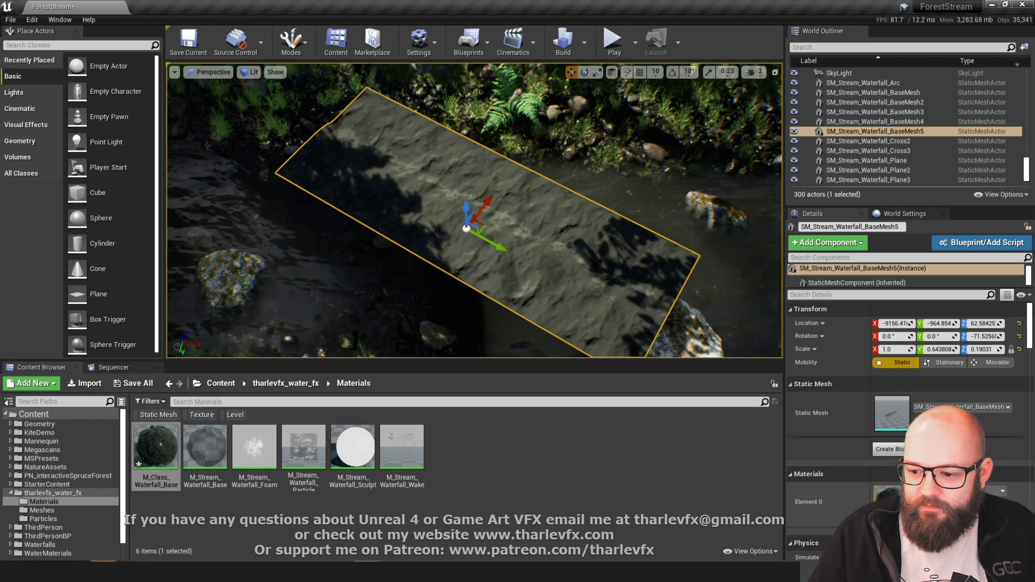
- Feed the 1,0,0 vector into a new TransformVector node with Local Space as source and select both nodes
key("alt+Tab")
left_click_drag(570, 287, 570, 287)
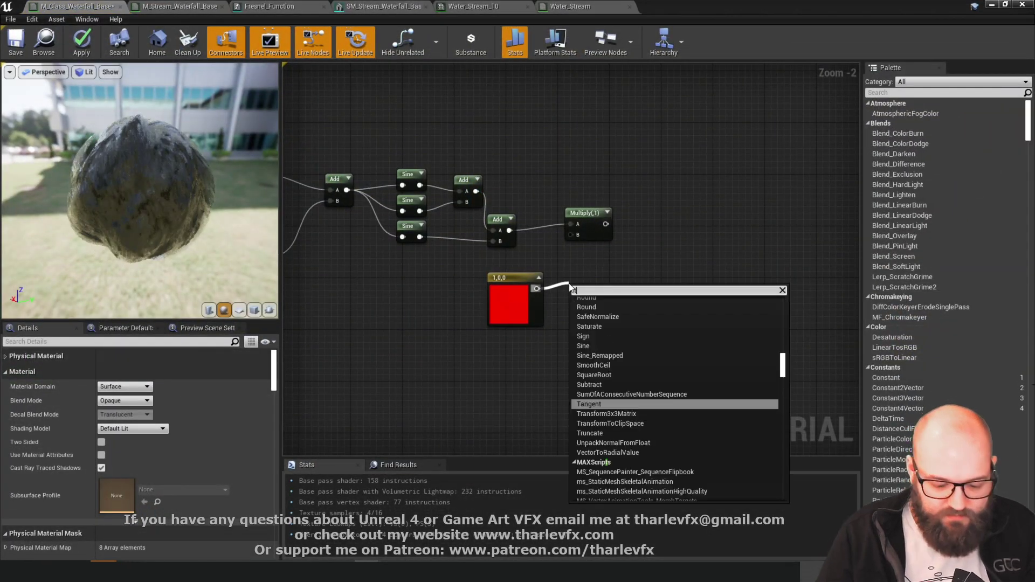
type("transfor")
key("Return")
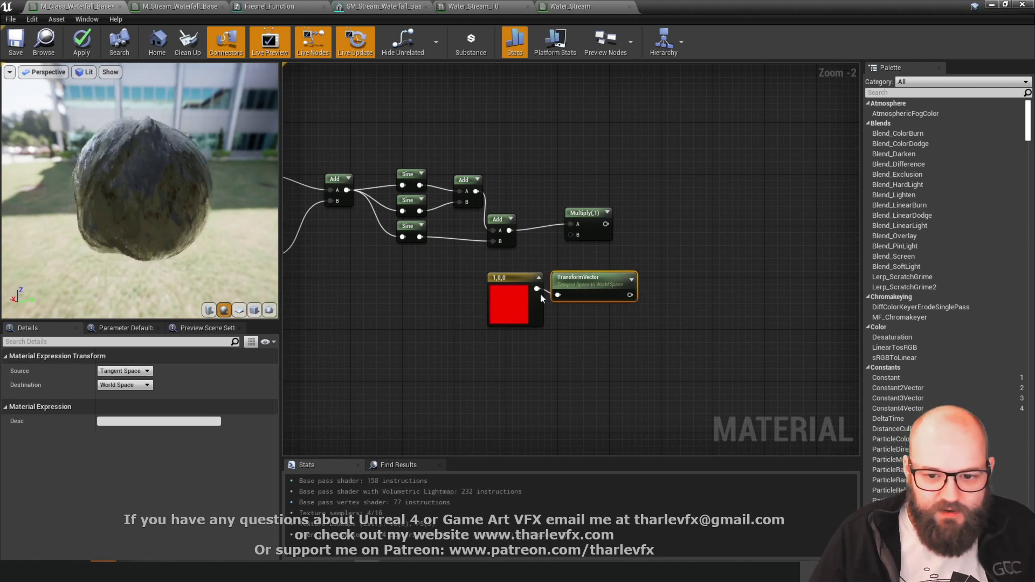
left_click(124, 370)
left_click(114, 392)
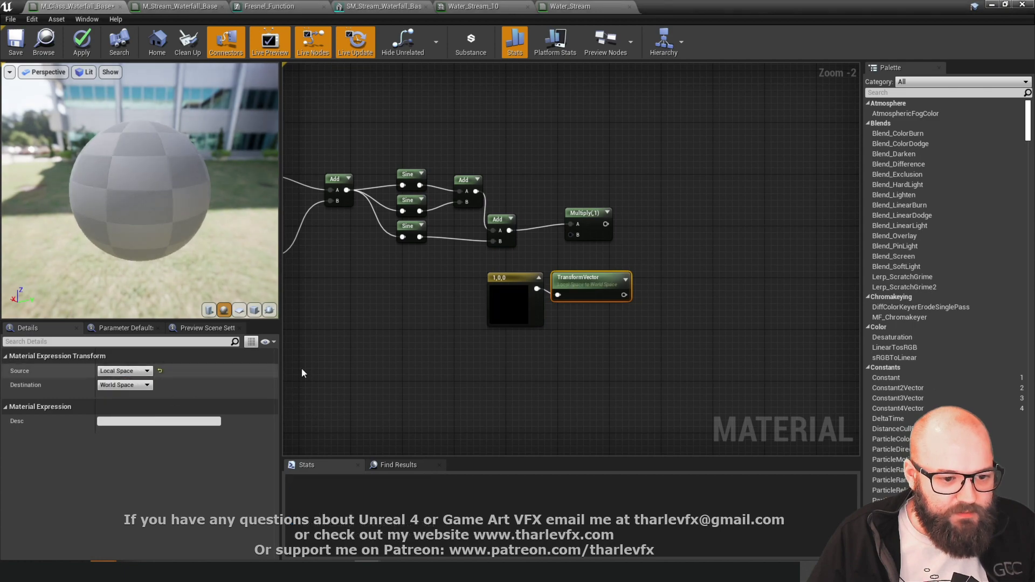
left_click(521, 302, "ctrl")
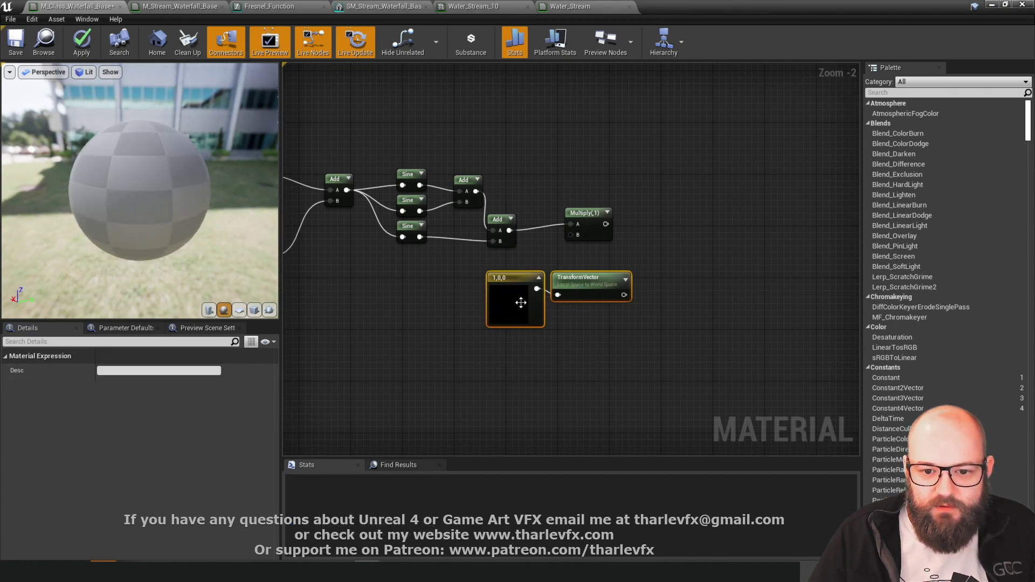
- Space the TransformVector node slightly further from the 1,0,0 vector
left_click(599, 319)
left_click_drag(603, 282, 609, 283)
left_click(586, 317)
- Trace the first wave chain to the World Position Offset input and return to the 1,0,0 vector of the profile chain
right_click_drag(587, 317, 587, 561)
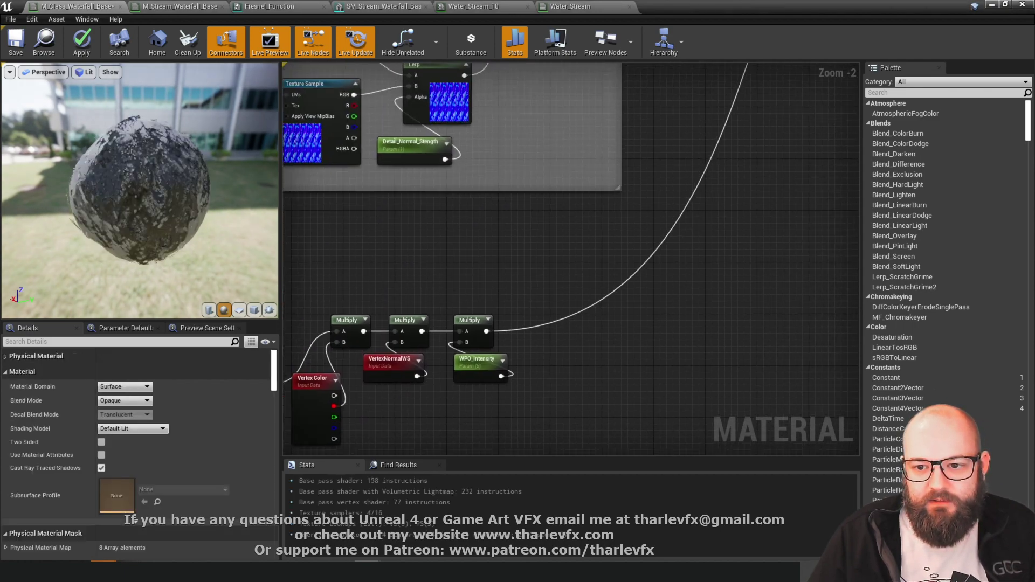
right_click_drag(701, 238, 432, 431)
right_click_drag(649, 79, 558, 370)
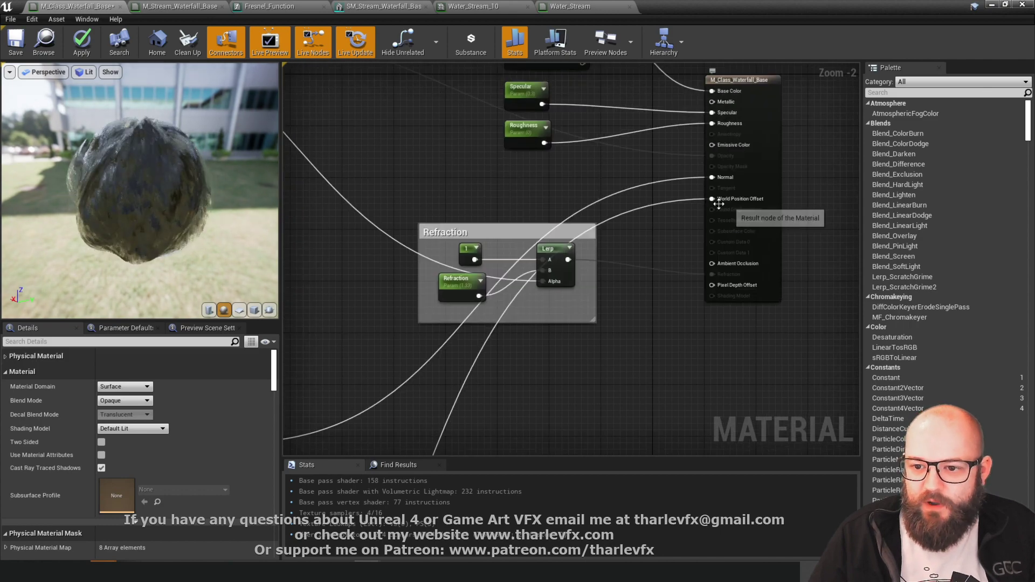
right_click_drag(486, 391, 857, 66)
right_click_drag(501, 421, 742, 172)
right_click_drag(516, 304, 722, 5)
left_click(705, 190)
right_click_drag(741, 215, 461, 284)
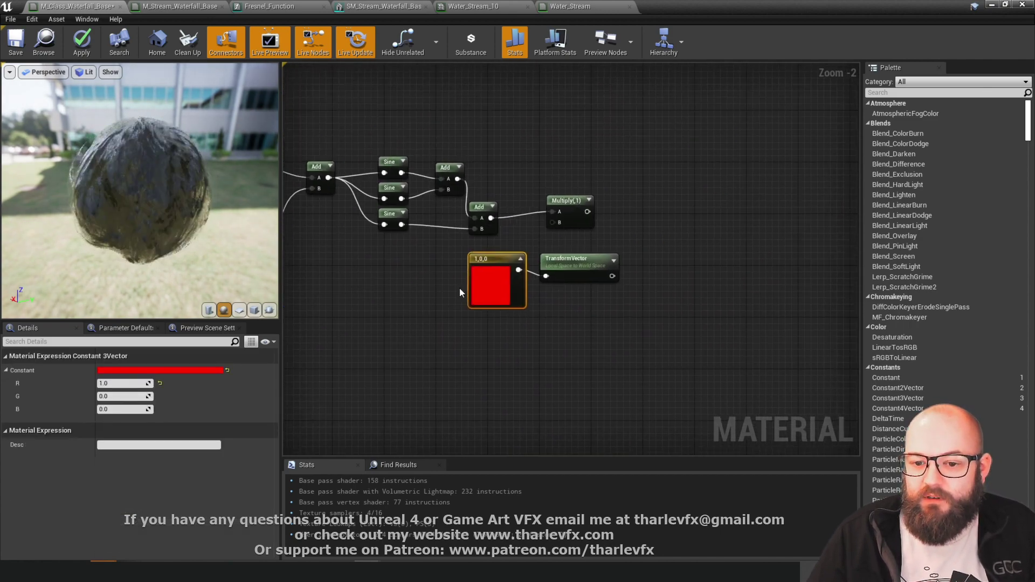
scroll(593, 317, "up", 2)
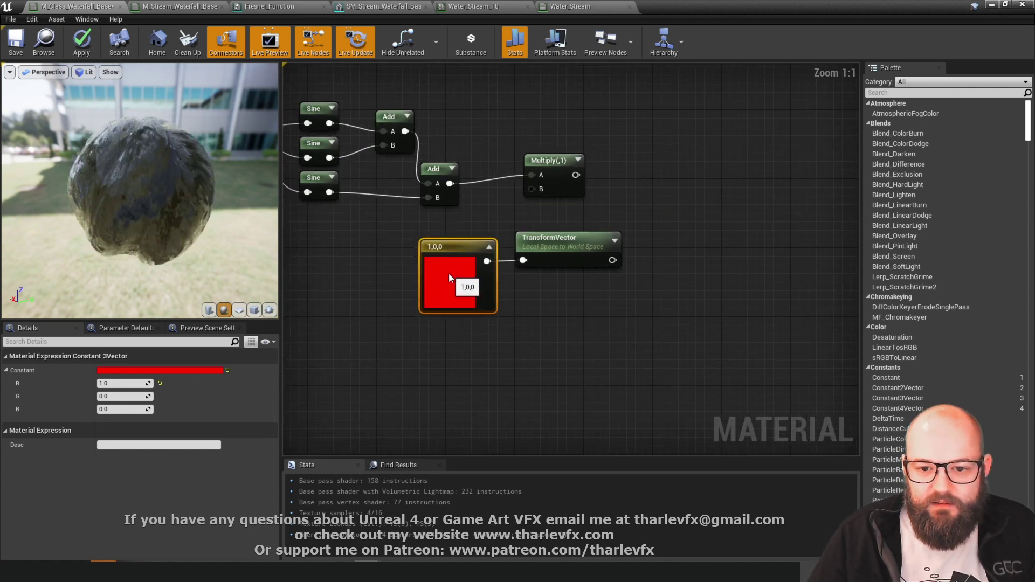
- Multiply the summed Sine waves by the TransformVector output and feed the result into a second Multiply node
left_click(672, 192)
left_click(671, 190)
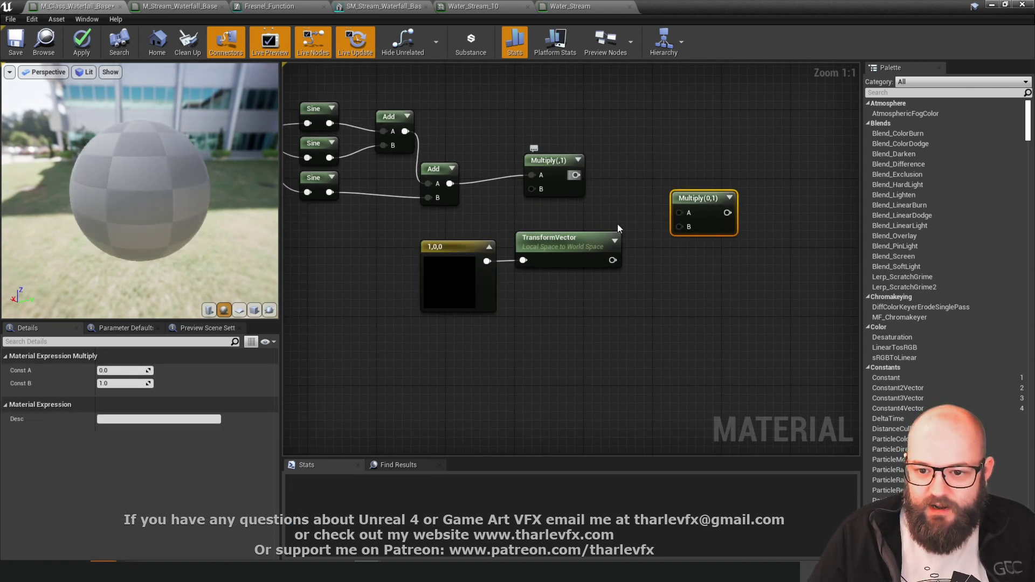
left_click_drag(682, 196, 672, 184)
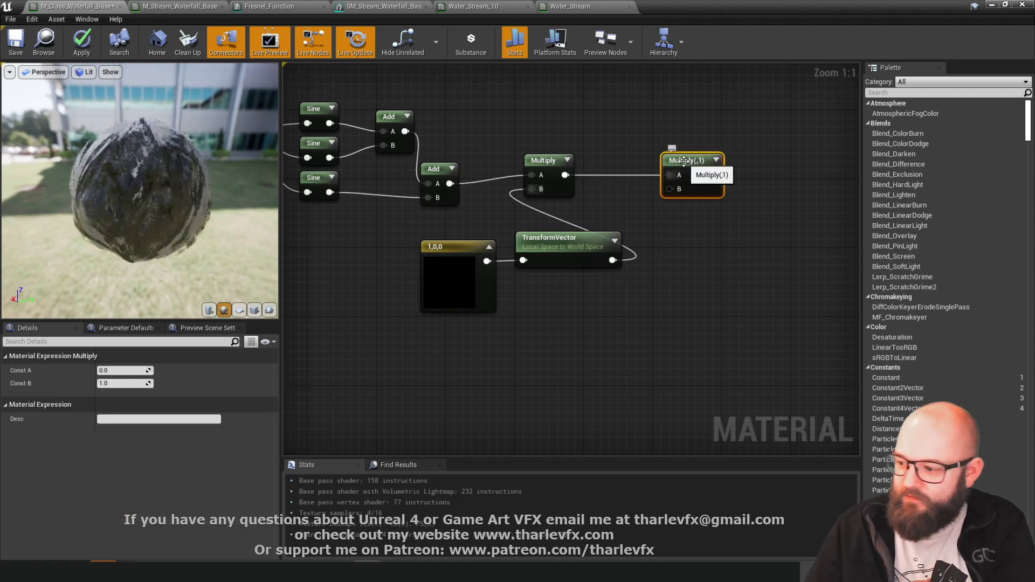
- Create a scalar parameter named WPO_Profile_Intensity with a default value of 1 below the second Multiply
left_click(664, 232)
left_click(662, 228)
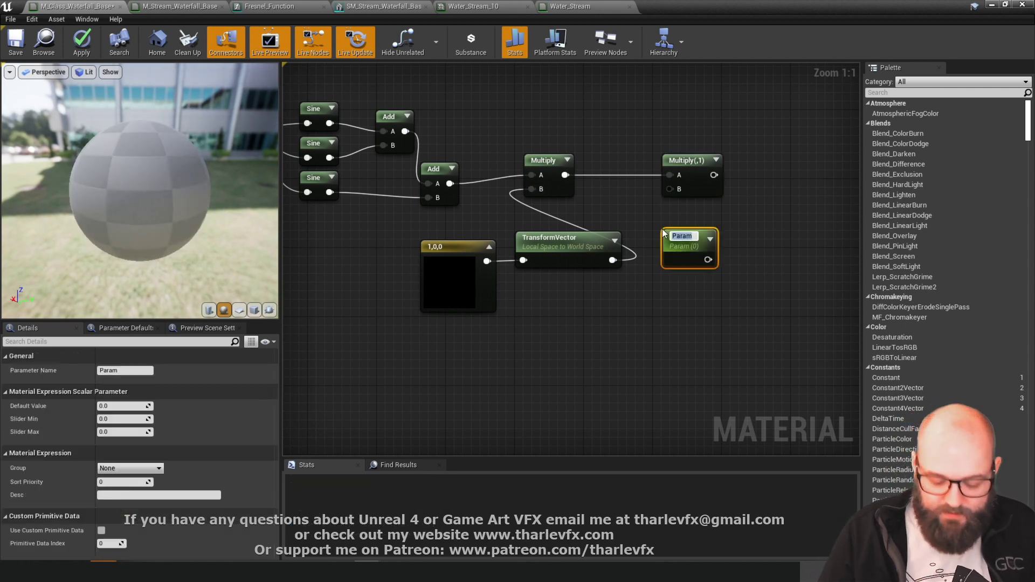
type("WPO_Profile_Scale")
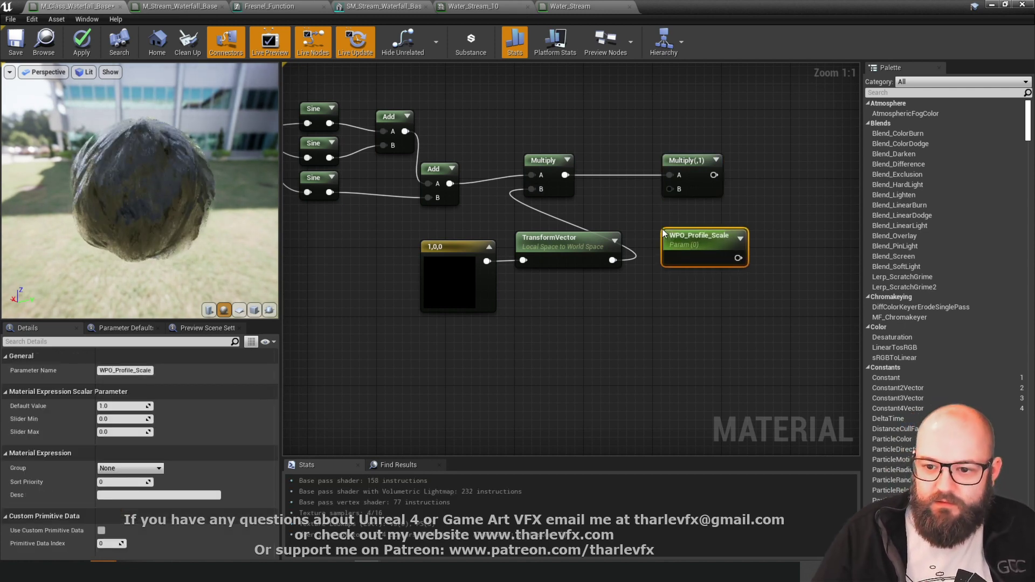
right_click_drag(663, 233, 593, 317)
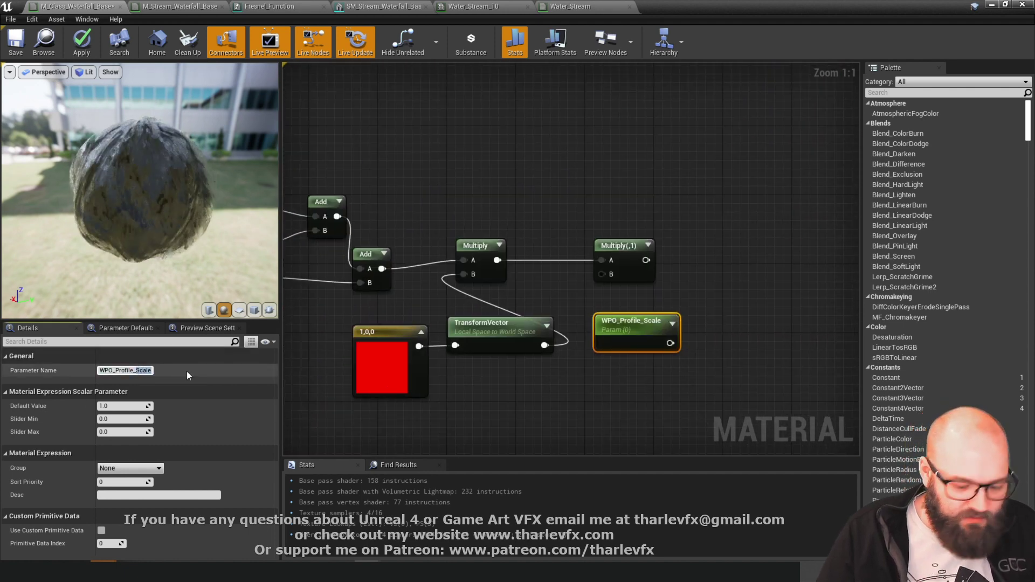
type("Intensity")
key("Return")
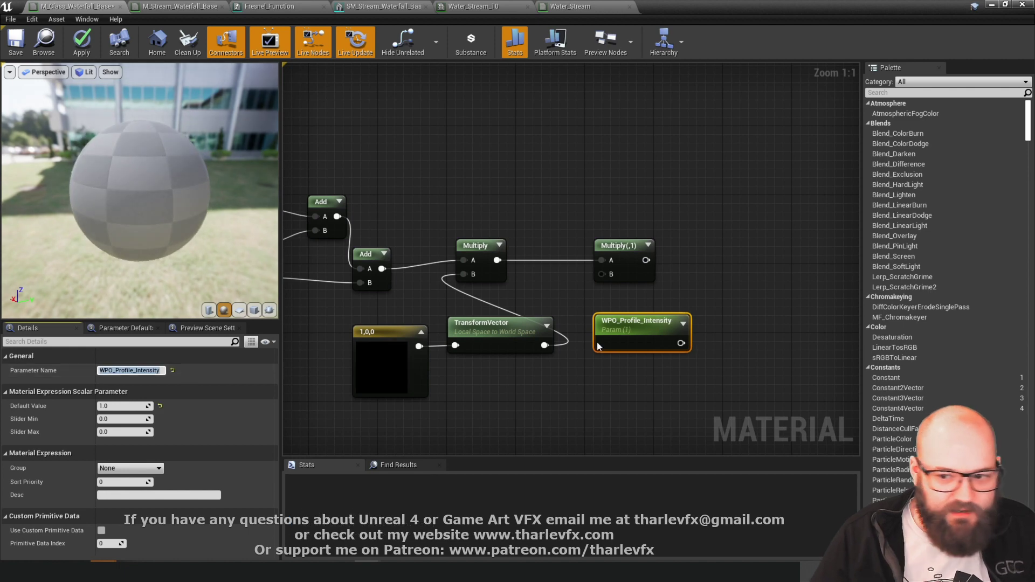
- Feed WPO_Profile_Intensity into the second Multiply and connect that Multiply to World Position Offset
left_click_drag(604, 291, 607, 274)
left_click(684, 279)
right_click(633, 259)
left_click(703, 281)
scroll(483, 163, "down", 6)
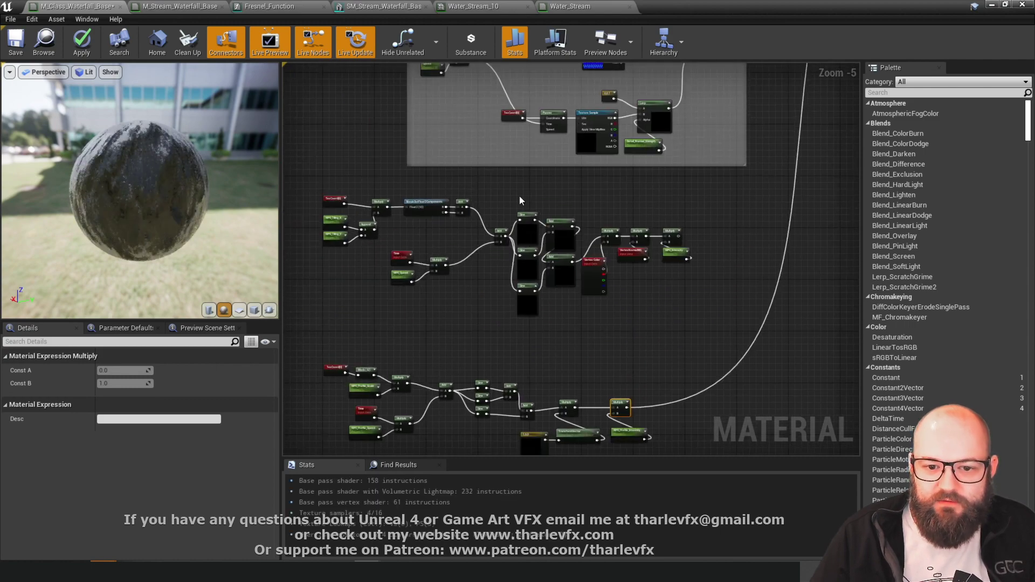
- Apply the material changes and shrink the material editor window to inspect the waterfall plane in the level
right_click_drag(596, 319, 618, 165)
scroll(623, 221, "up", 4)
right_click_drag(624, 221, 762, 200)
scroll(762, 199, "down", 2)
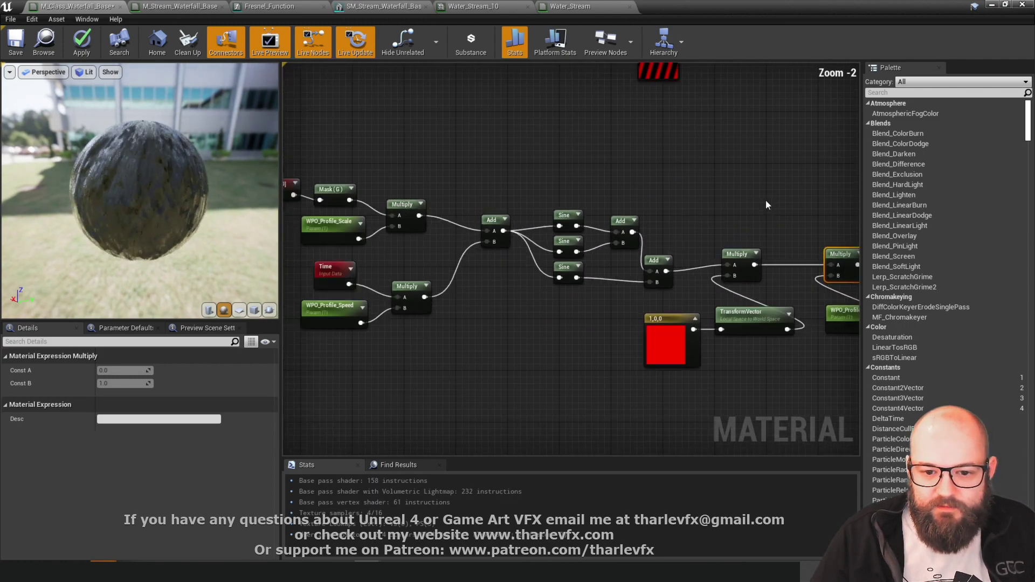
right_click_drag(493, 153, 451, 141)
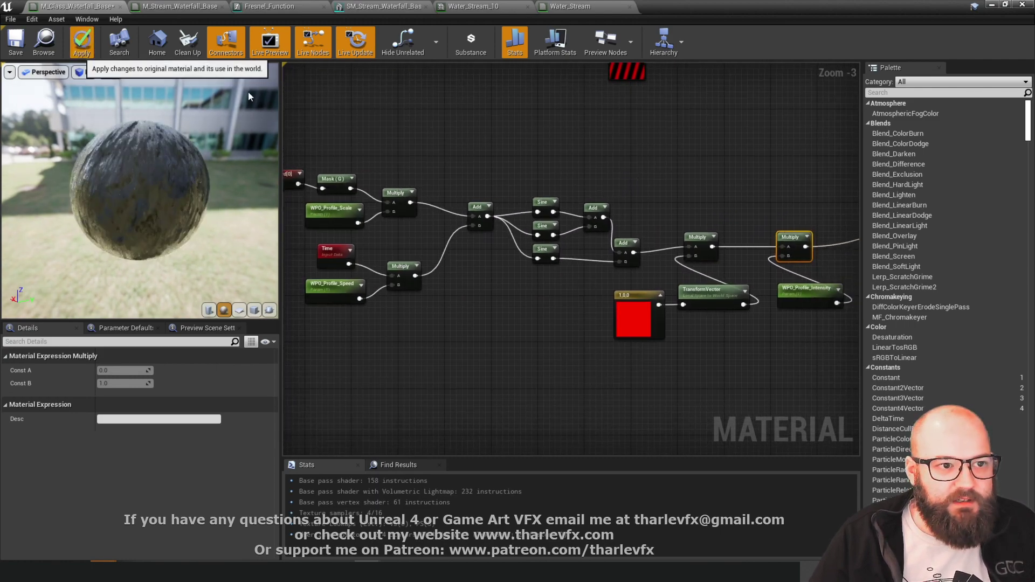
key("ctrl+s")
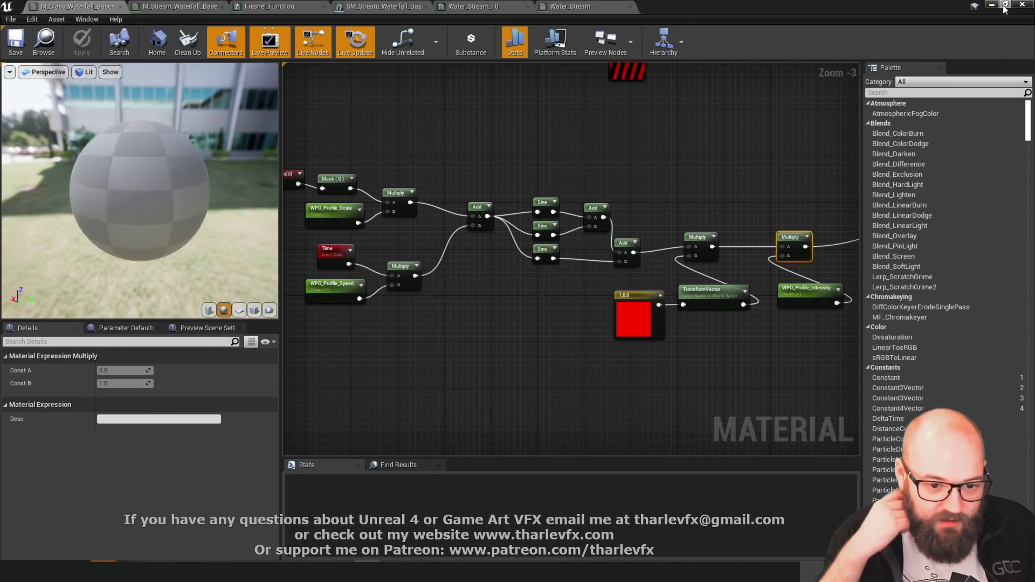
left_click(1005, 5)
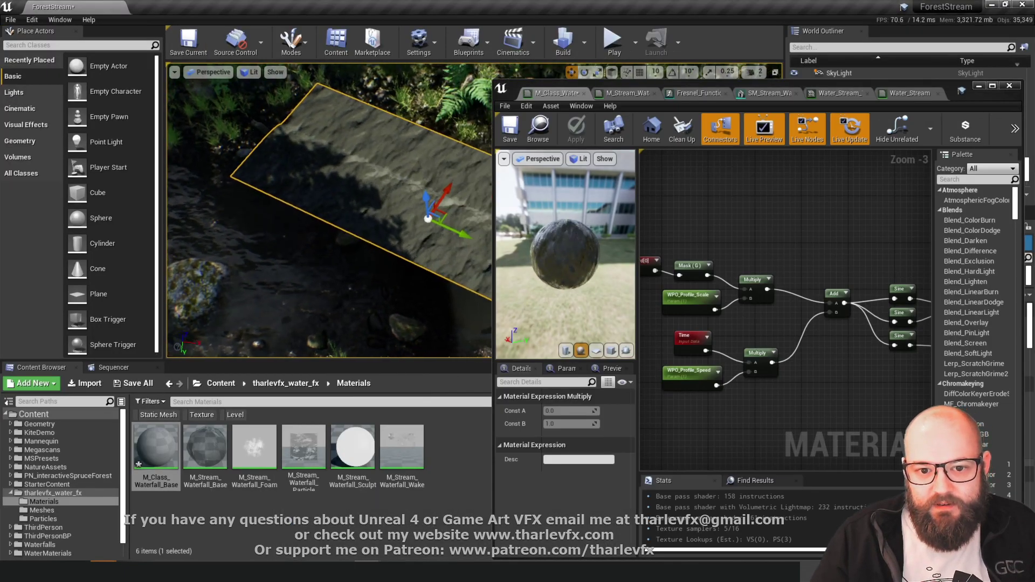
left_click_drag(345, 226, 286, 224, "alt")
- Try default values of 50 and 25 for WPO_Profile_Intensity
right_click_drag(820, 379, 642, 360)
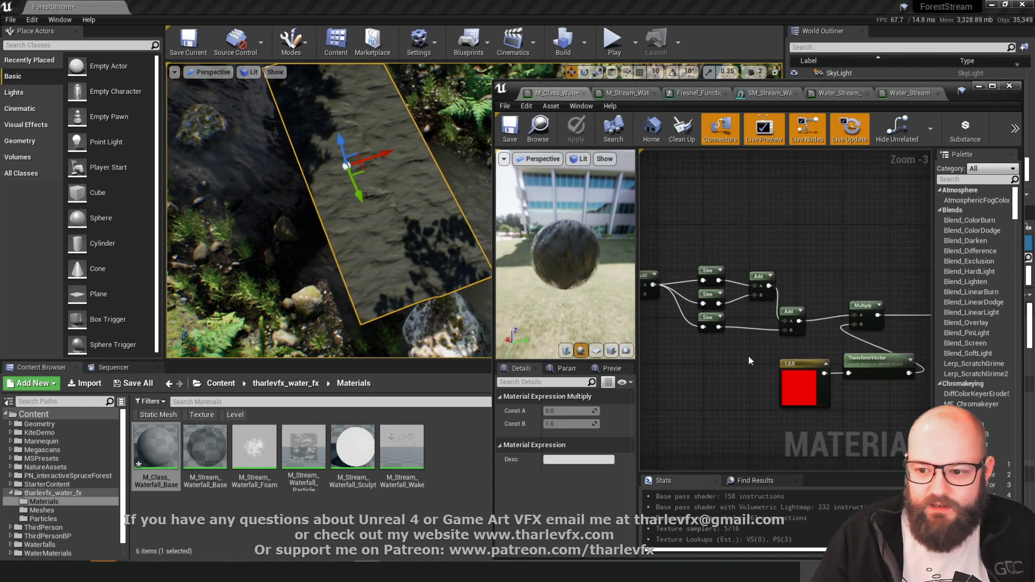
right_click_drag(889, 380, 804, 368)
left_click(890, 345)
left_click(572, 446)
type("50")
key("Return")
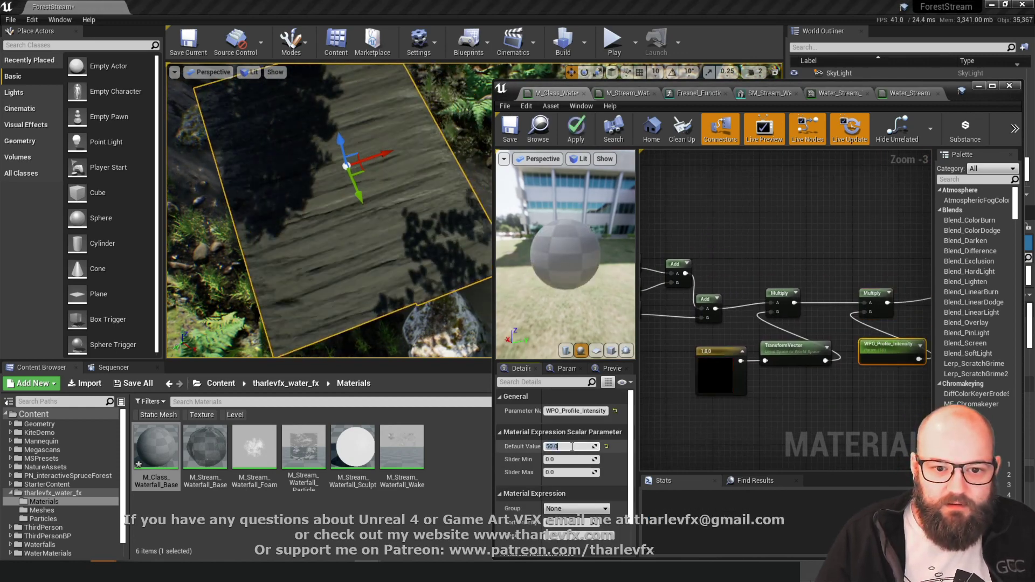
type("25")
key("Return")
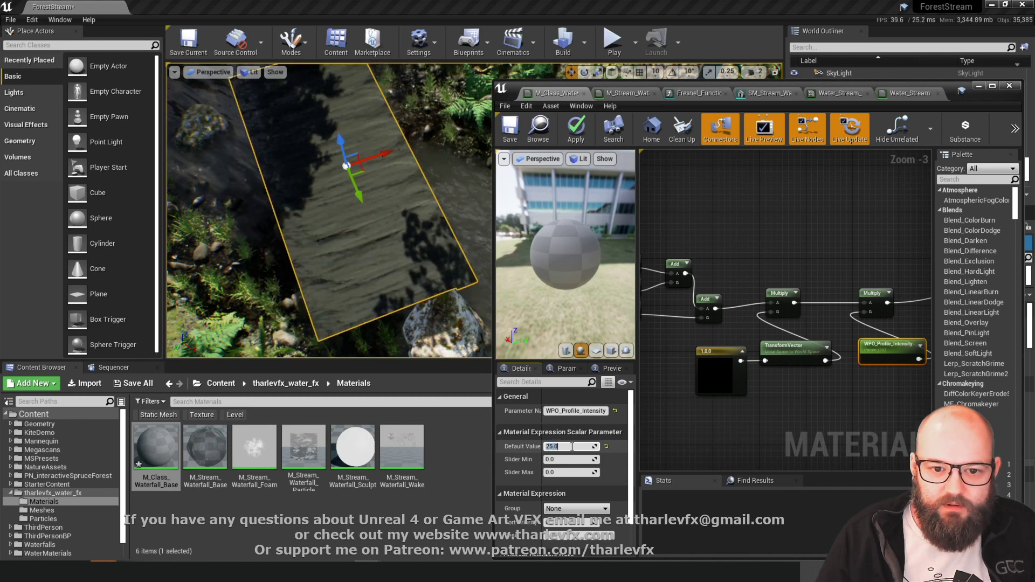
- Raise the default value of WPO_Profile_Scale to about 95.47
right_click_drag(410, 189, 369, 159)
right_click_drag(362, 267, 362, 266)
right_click_drag(758, 232, 999, 249)
left_click(771, 283)
left_click_drag(571, 449, 599, 447)
left_click(572, 447)
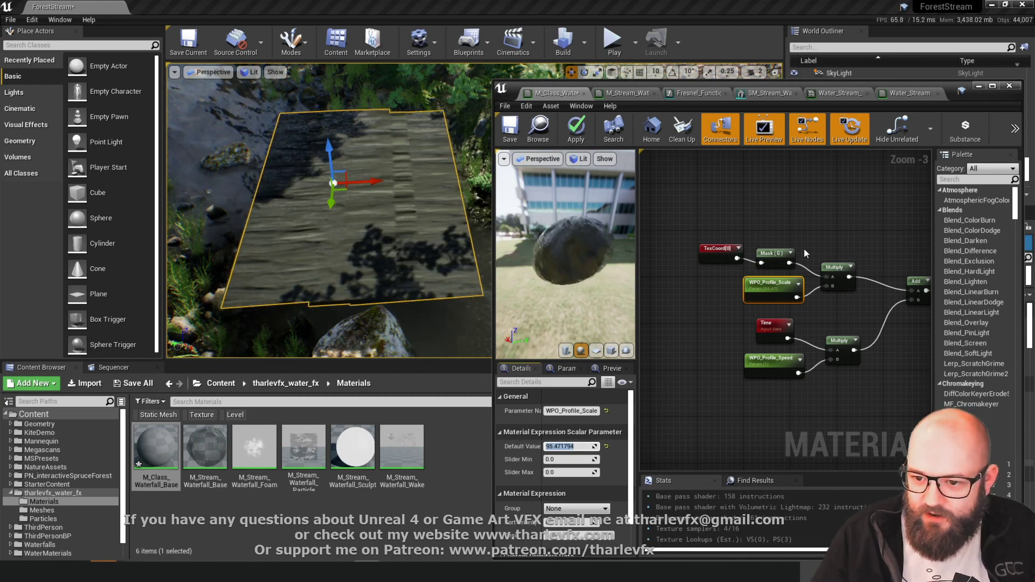
- Switch the profile chain's component mask from G to R and apply the material
left_click(772, 253)
left_click(548, 423)
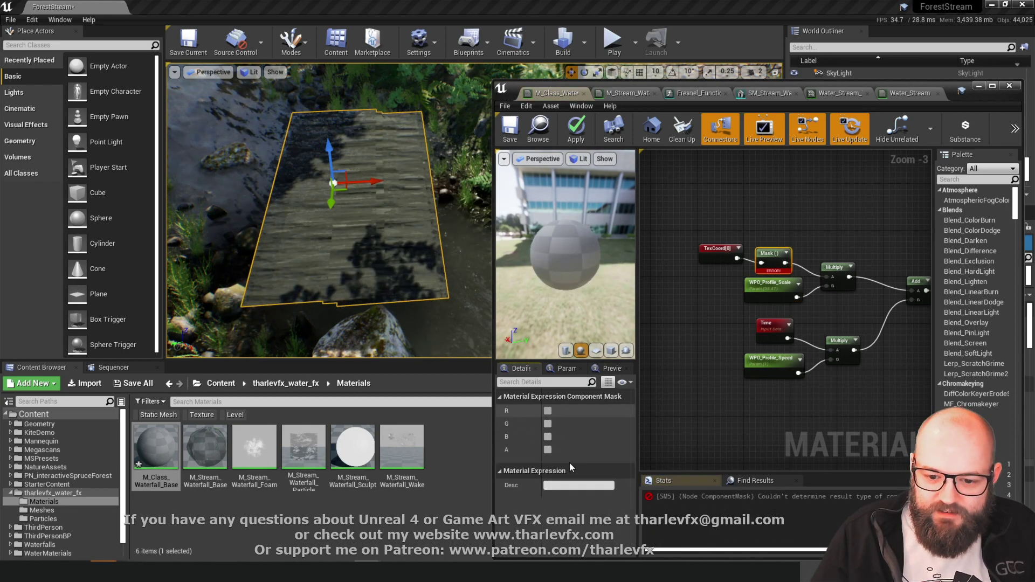
left_click(548, 411)
left_click(576, 128)
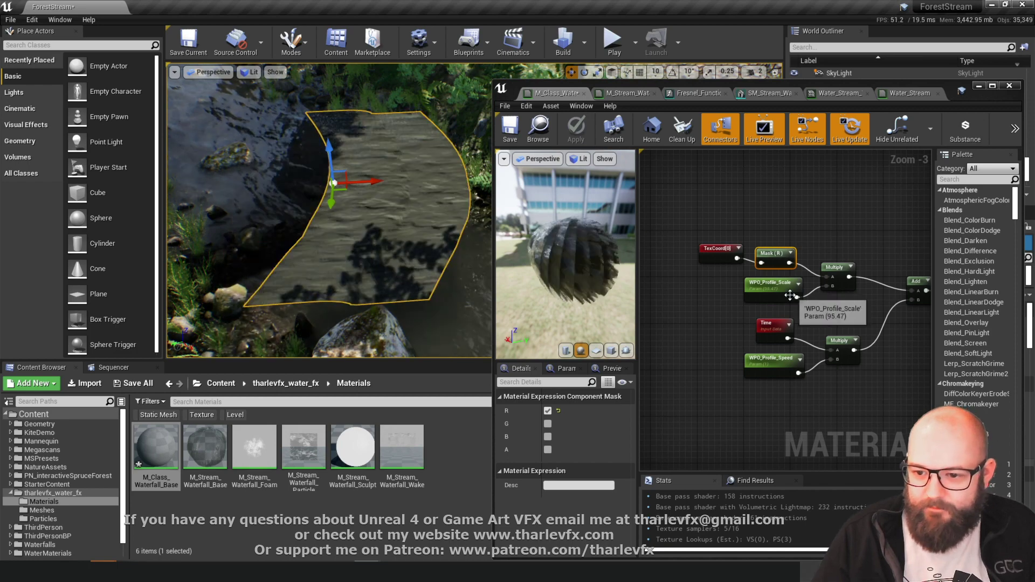
- Try WPO_Profile_Scale defaults of 1 and 3, settling on 2
left_click(771, 283)
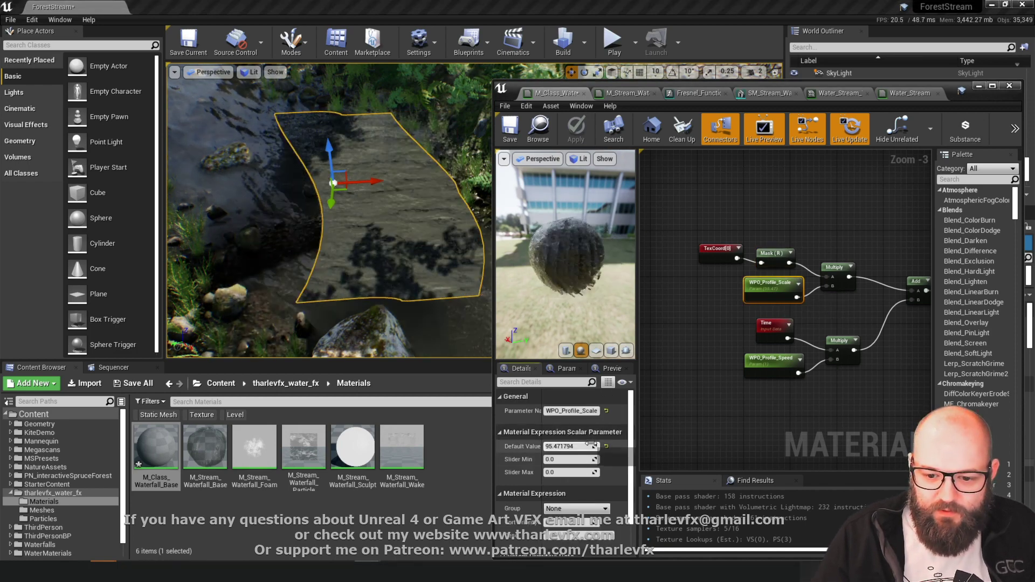
left_click(578, 447)
type("1")
key("Tab")
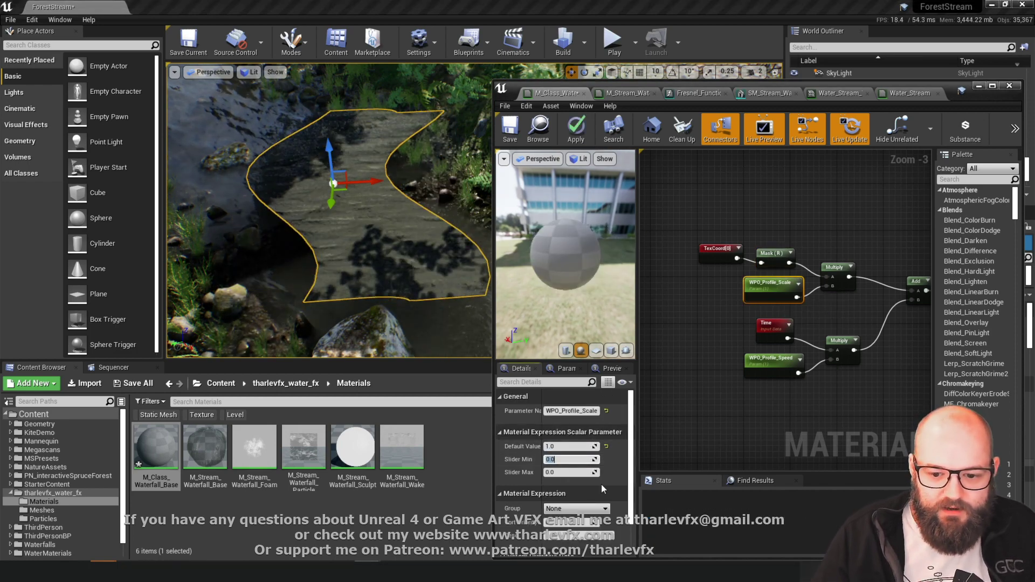
left_click(576, 448)
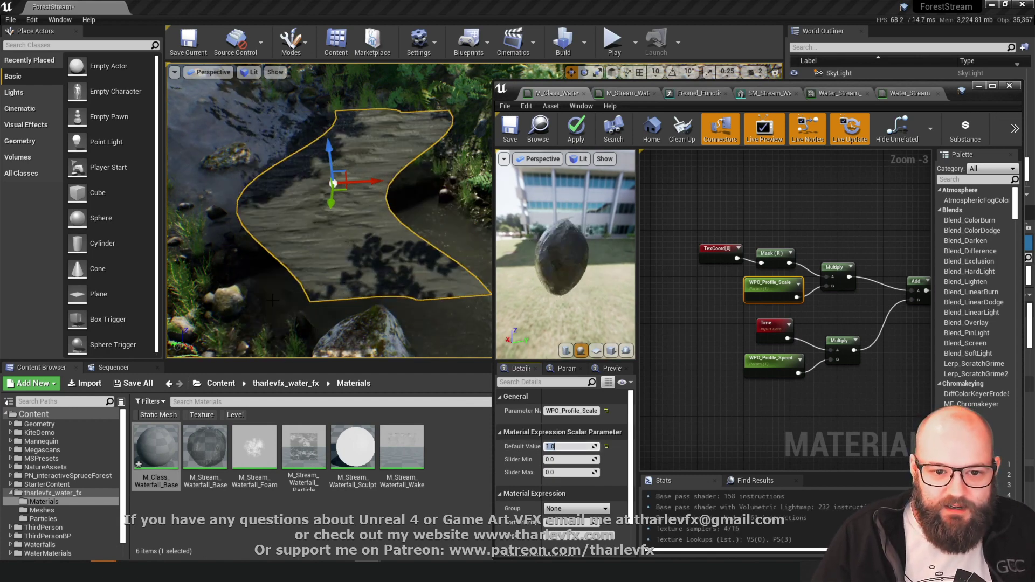
type("3")
key("Return")
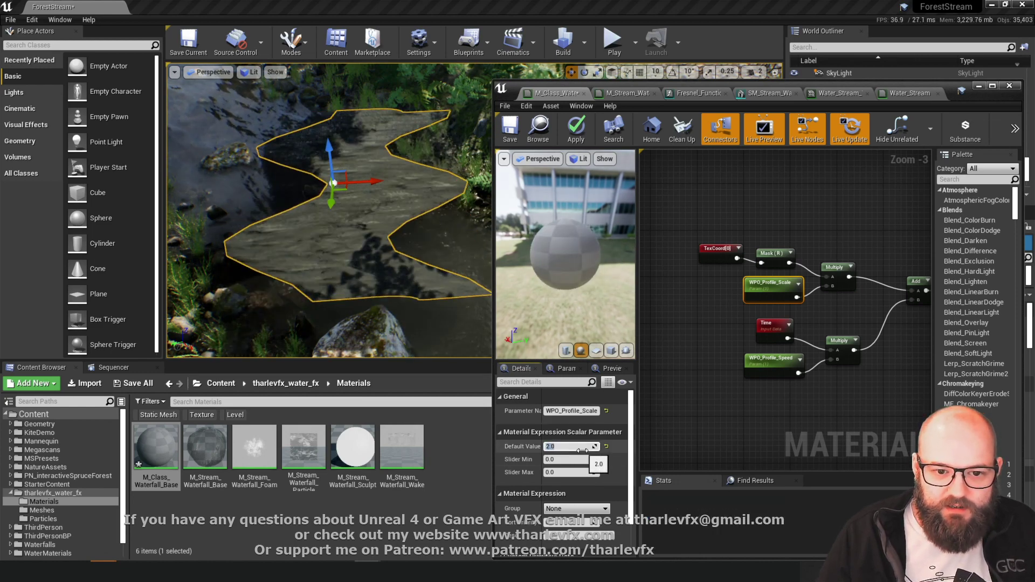
- Set the default of WPO_Profile_Intensity to 5 and that of WPO_Profile_Speed to 0.25
right_click_drag(886, 413, 642, 361)
right_click_drag(897, 323, 789, 338)
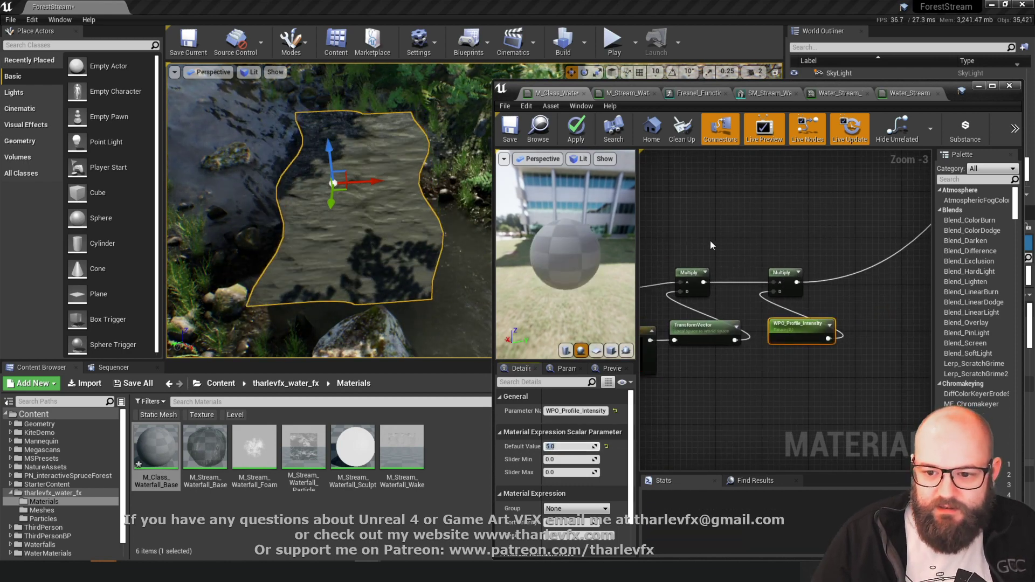
right_click_drag(711, 242, 866, 227)
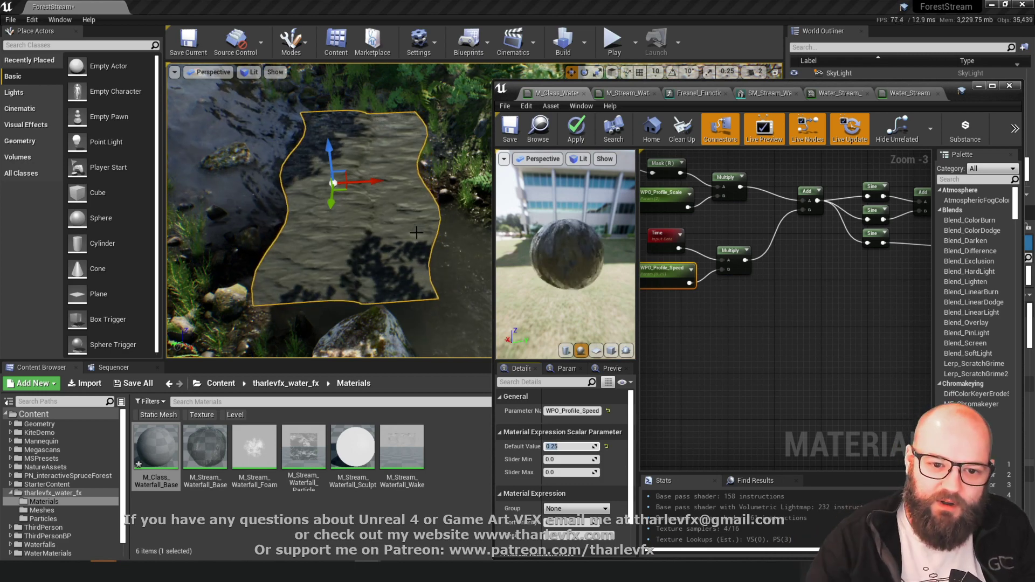
left_click(769, 359)
right_click_drag(878, 343, 734, 412)
right_click_drag(847, 250, 765, 277)
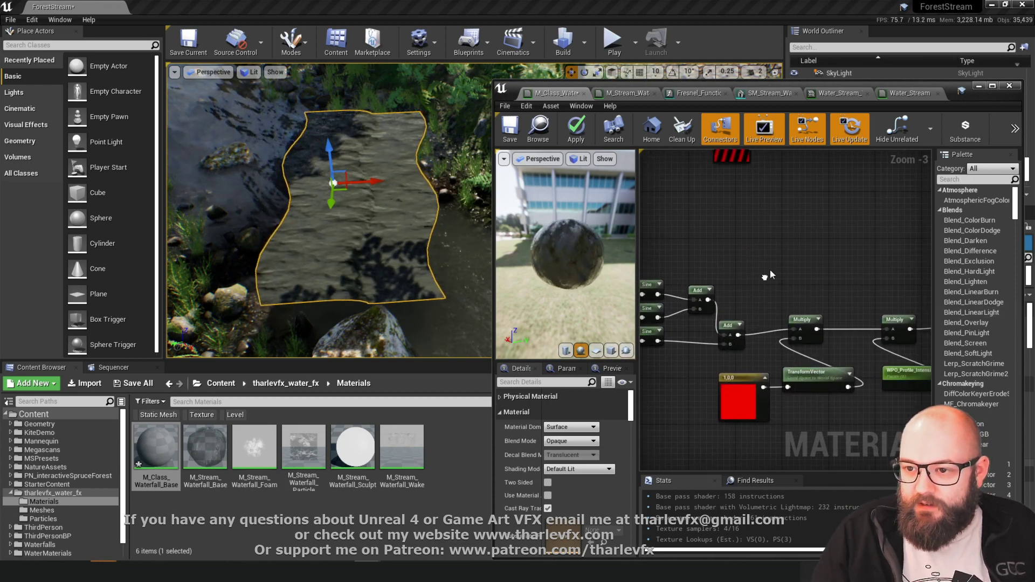
- Enlarge the material editor and examine the two separate wave chains and their outputs
left_click(988, 87)
scroll(711, 278, "down", 2)
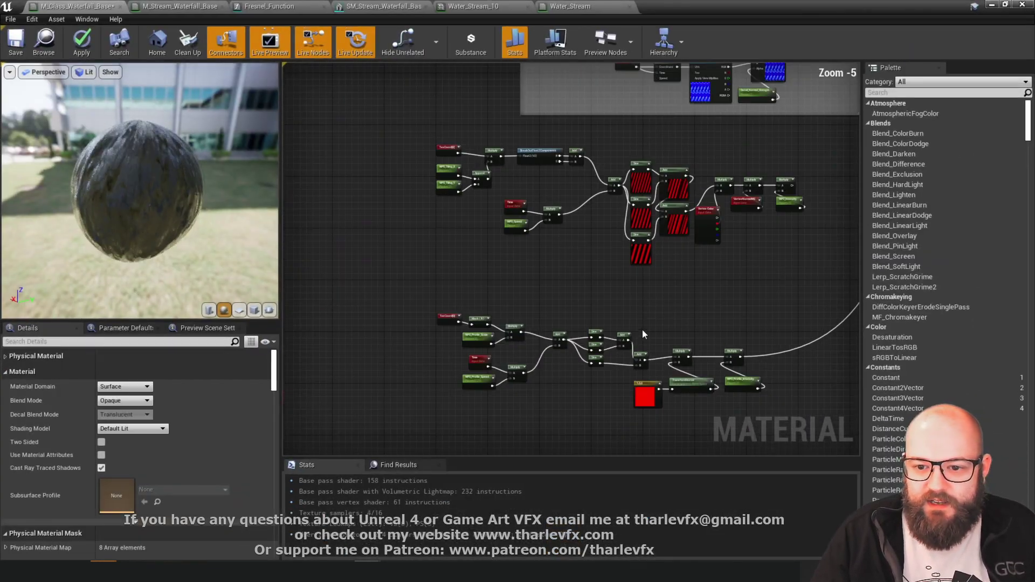
left_click_drag(765, 426, 767, 427)
left_click_drag(396, 290, 442, 318)
left_click_drag(731, 408, 795, 429)
left_click_drag(645, 398, 658, 398)
left_click(580, 291)
right_click_drag(568, 213, 356, 215)
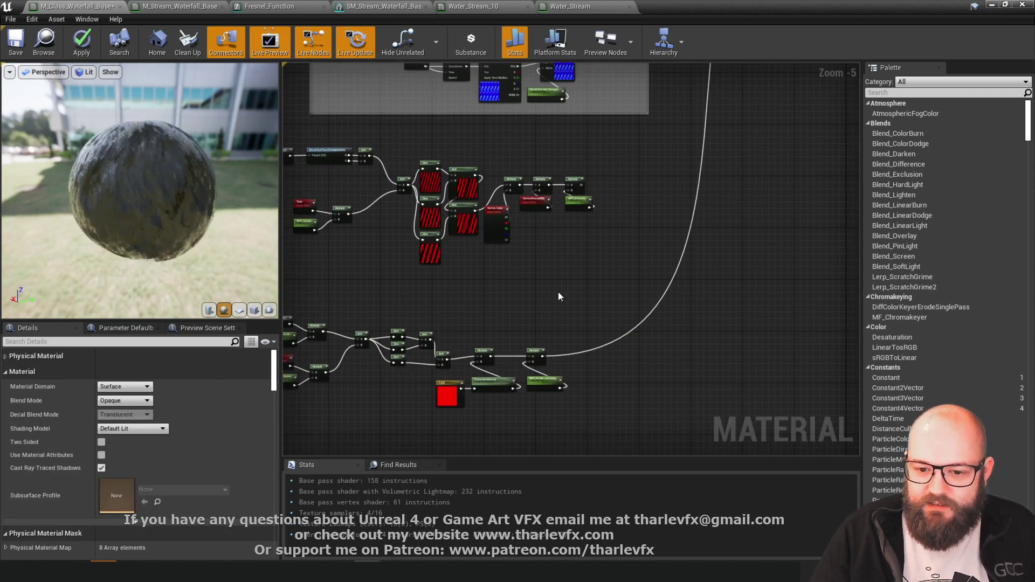
- Combine the final Multiply outputs of both wave chains in a new Add node and connect it to World Position Offset
left_click(654, 248)
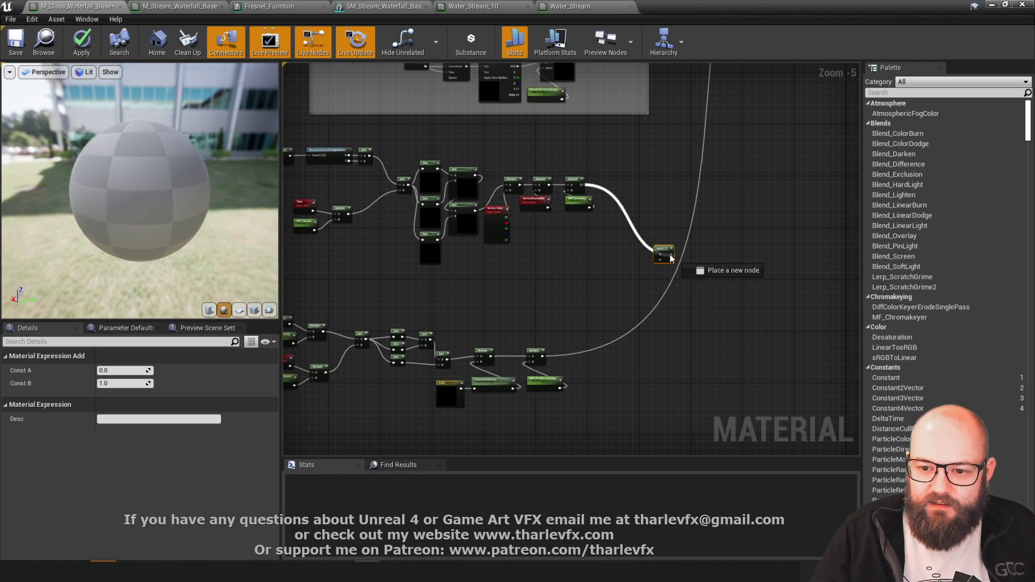
left_click_drag(666, 257, 542, 357)
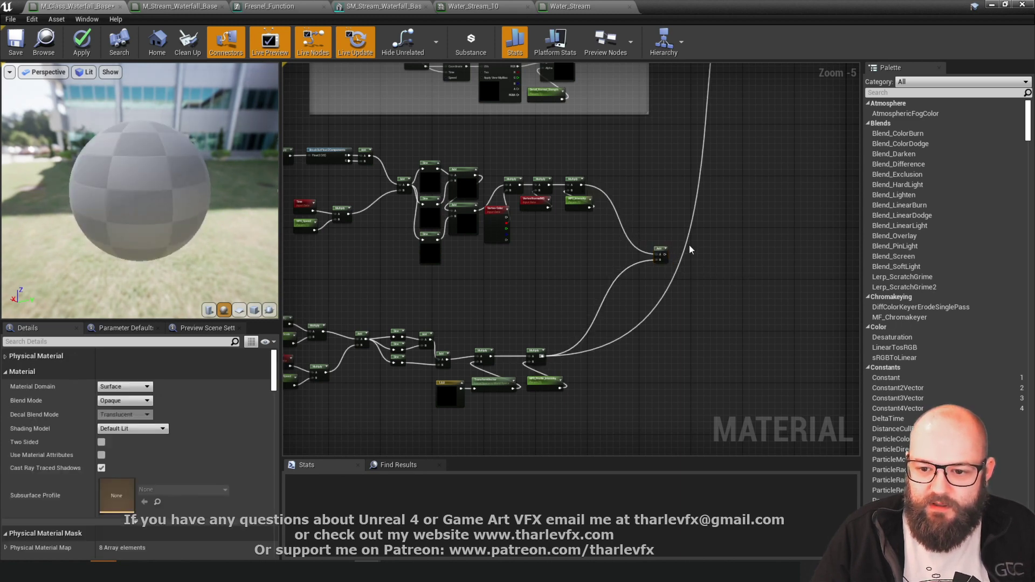
scroll(690, 249, "up", 5)
left_click_drag(318, 86, 286, 64)
left_click(839, 339)
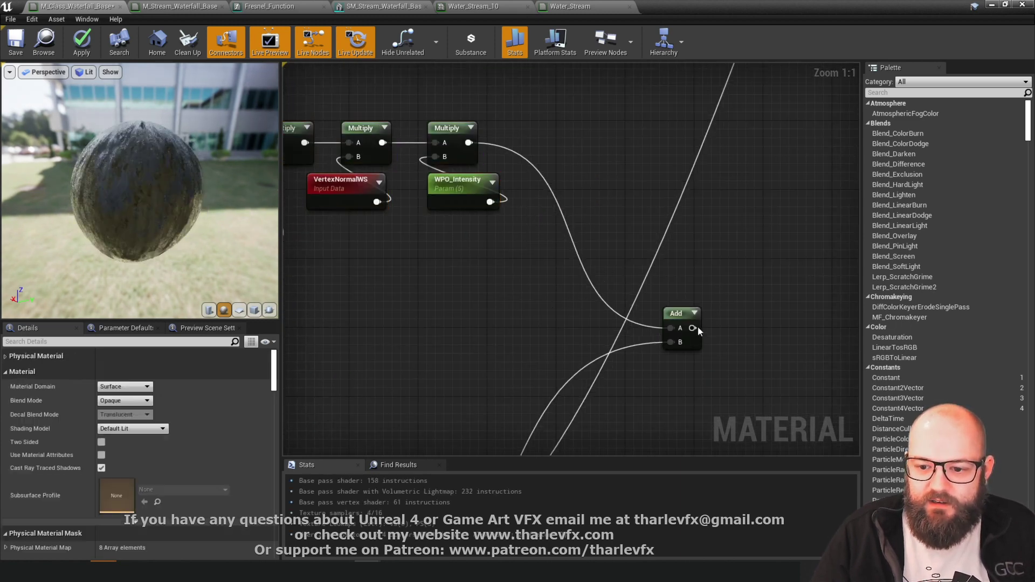
right_click(693, 327)
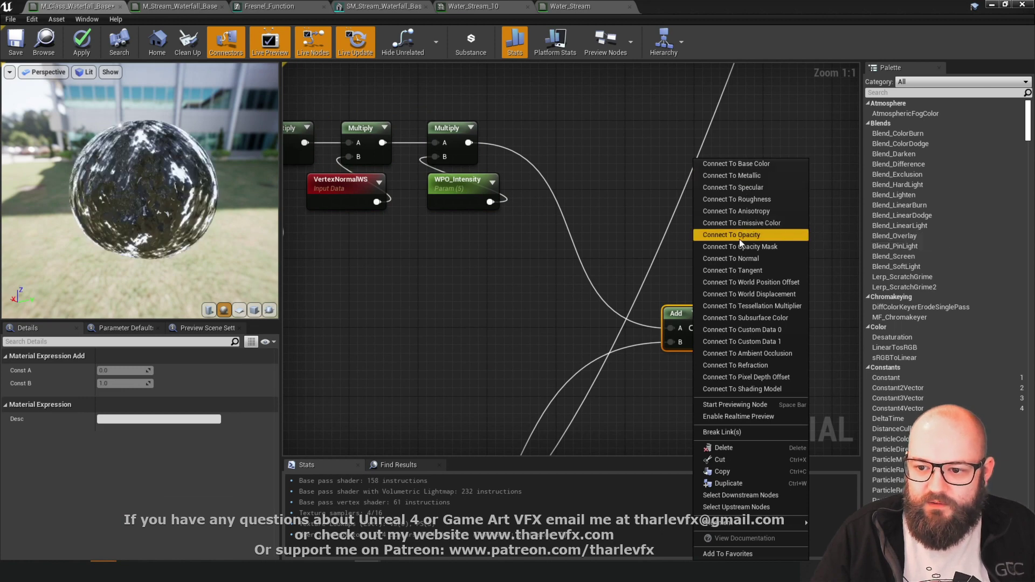
left_click(781, 282)
scroll(590, 308, "down", 5)
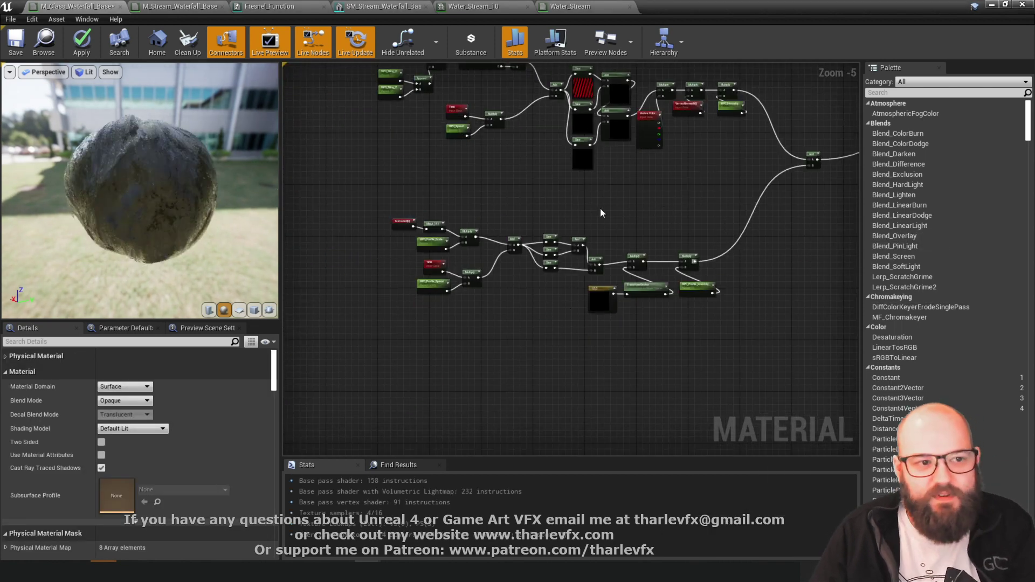
- Apply the material changes and inspect the combined waves on the waterfall mesh in the level
left_click(82, 43)
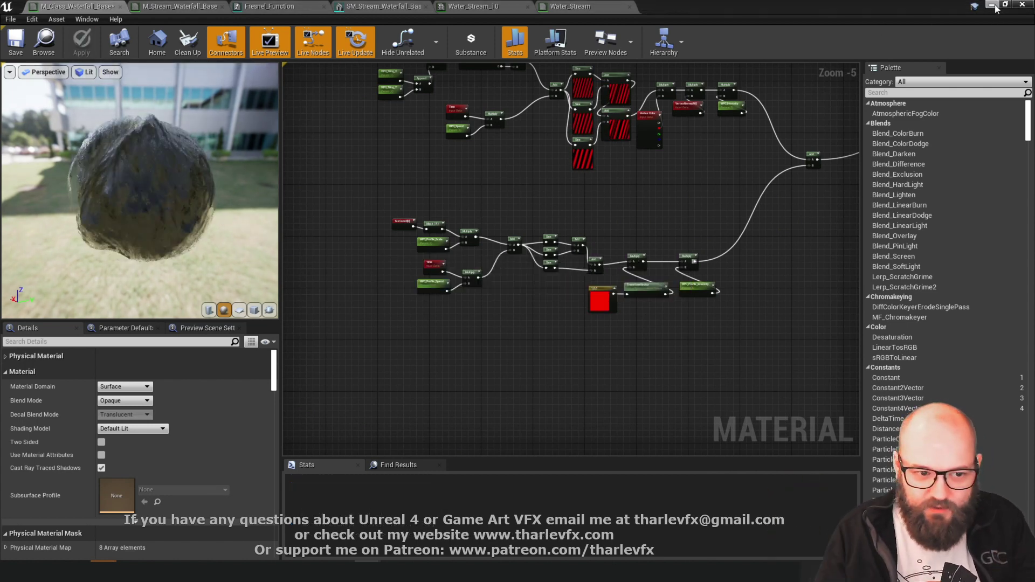
left_click(1005, 5)
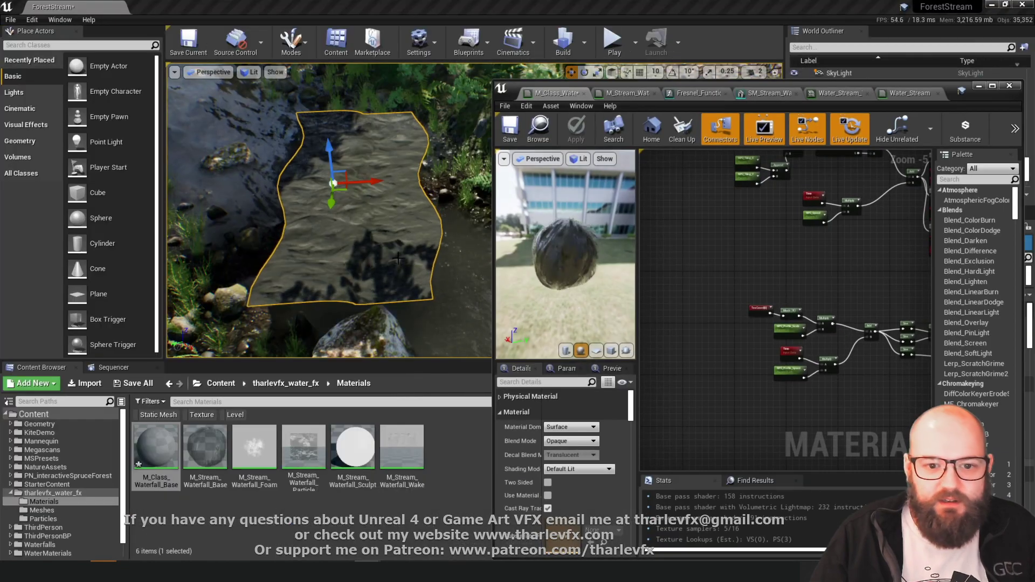
key("f")
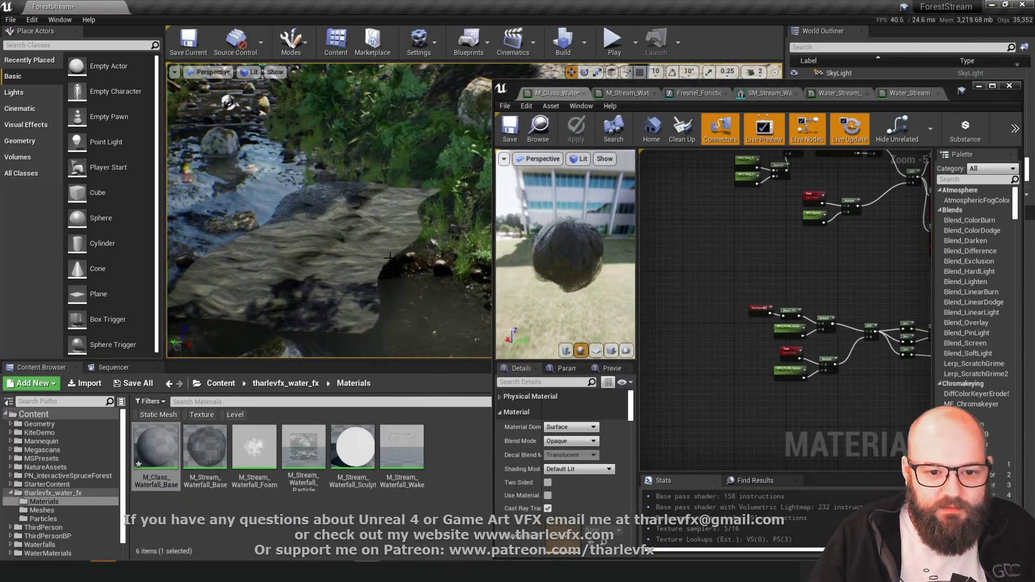
right_click_drag(329, 211, 292, 216)
right_click_drag(376, 252, 271, 230)
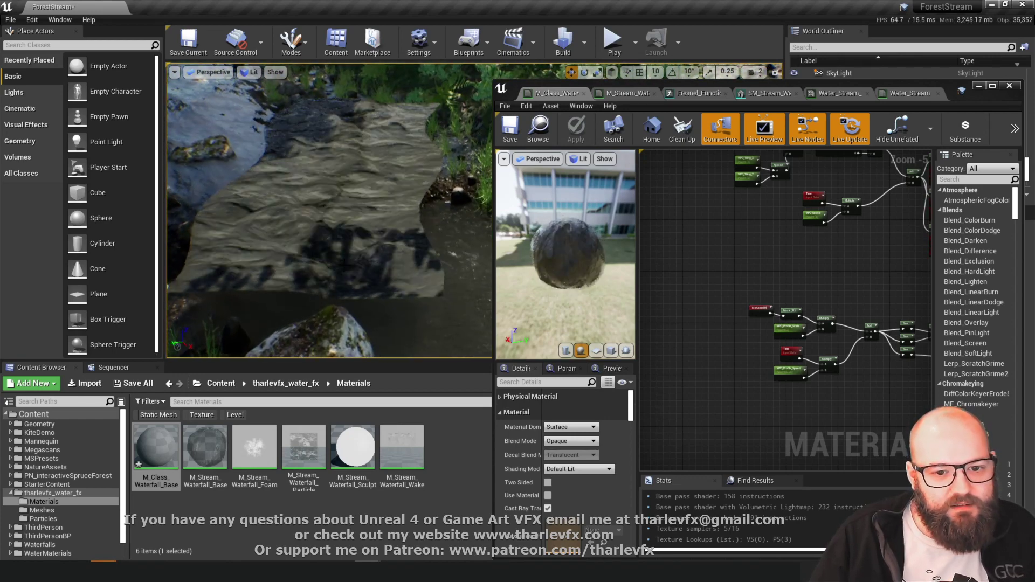
- Set the default value of WPO_Profile_Intensity to 3
right_click_drag(855, 411, 640, 379)
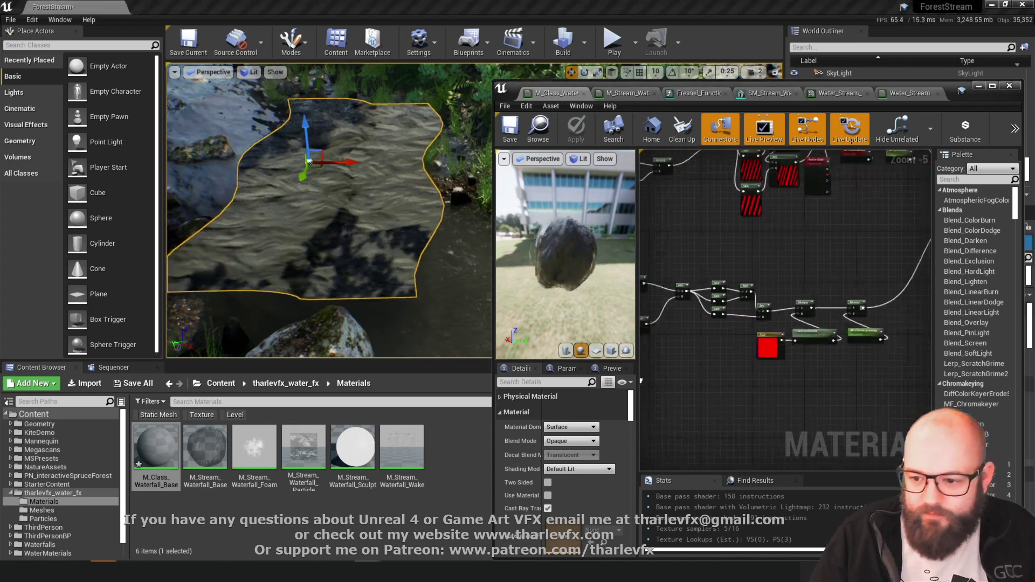
scroll(847, 336, "up", 5)
left_click(851, 341)
left_click(585, 446)
type("2")
key("Tab")
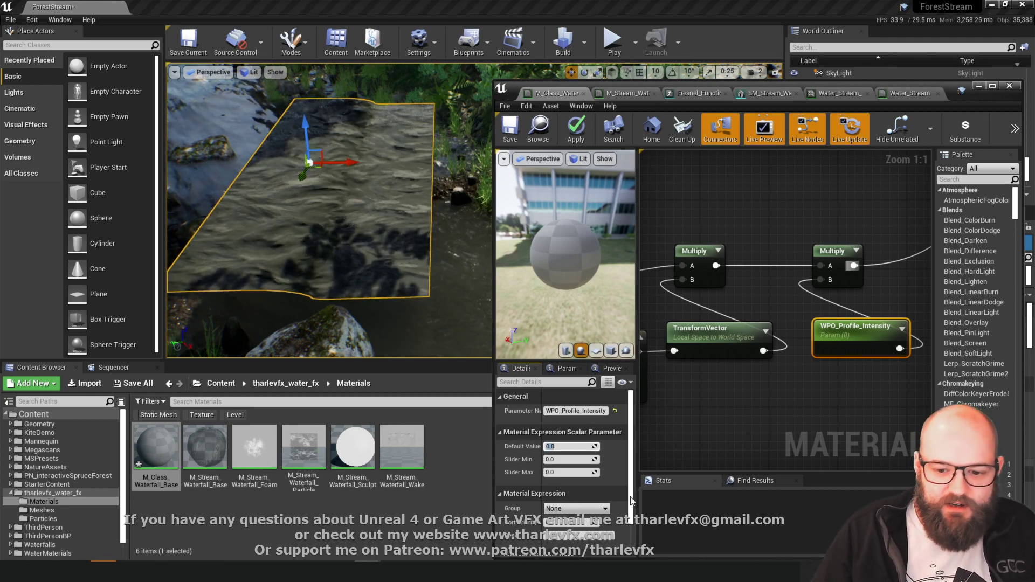
type("3")
key("Return")
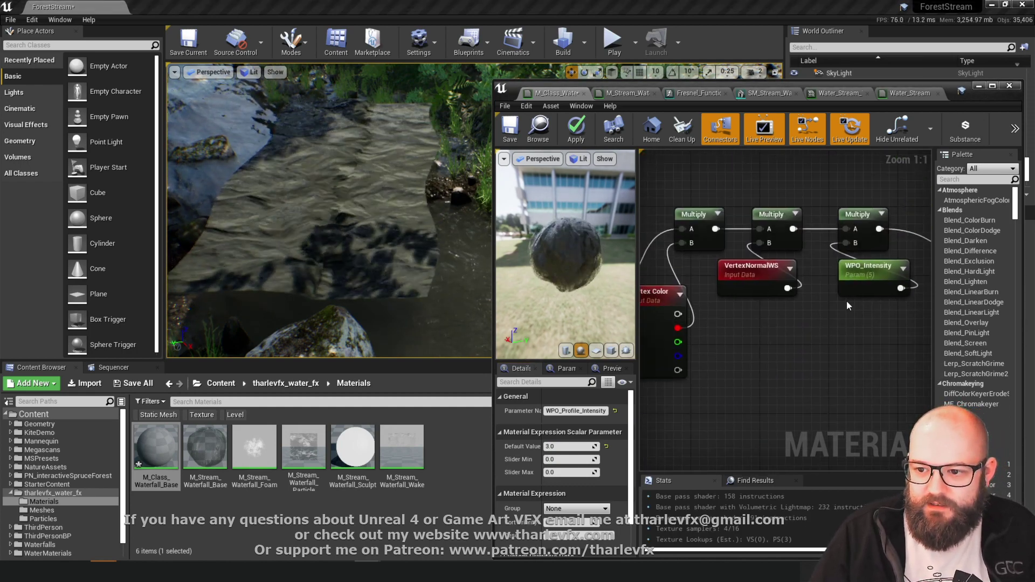
- Set the default value of WPO_Intensity in the vertex-normal wave chain to 2
left_click(571, 446)
type("2")
key("Tab")
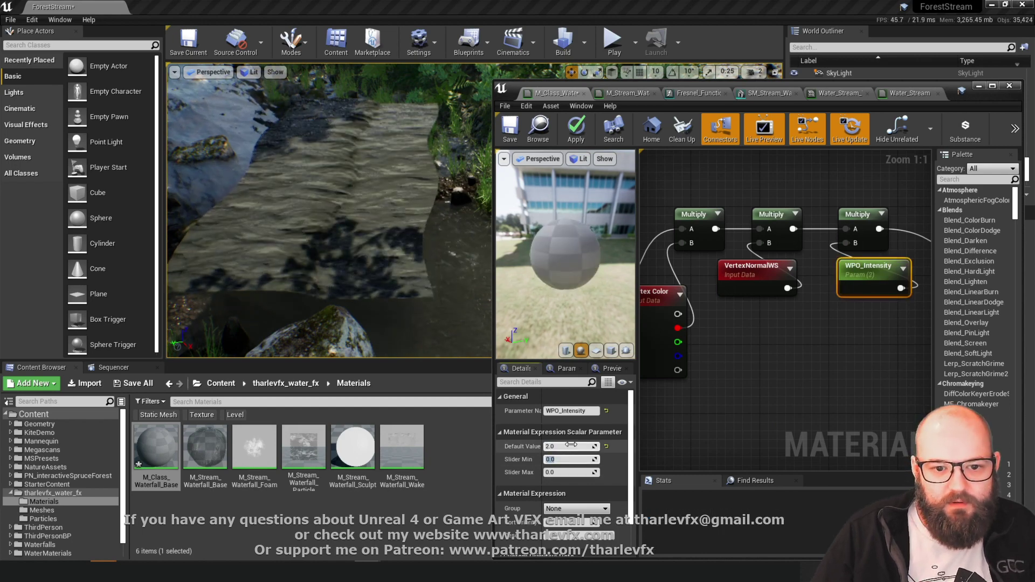
left_click(830, 398)
- Focus on the waterfall mesh in the level and rotate it across the stream
mouse_move(387, 226)
right_mouse_down()
mouse_move(464, 200)
mouse_move(388, 226)
right_mouse_up()
left_click(278, 199)
key("f")
right_click_drag(278, 200, 323, 208)
key("e")
left_click_drag(377, 220, 345, 224)
left_click_drag(405, 205, 391, 217)
- Set the blend mode of M_Class_Waterfall_Base to Translucent and apply the material
right_click_drag(707, 206, 690, 258)
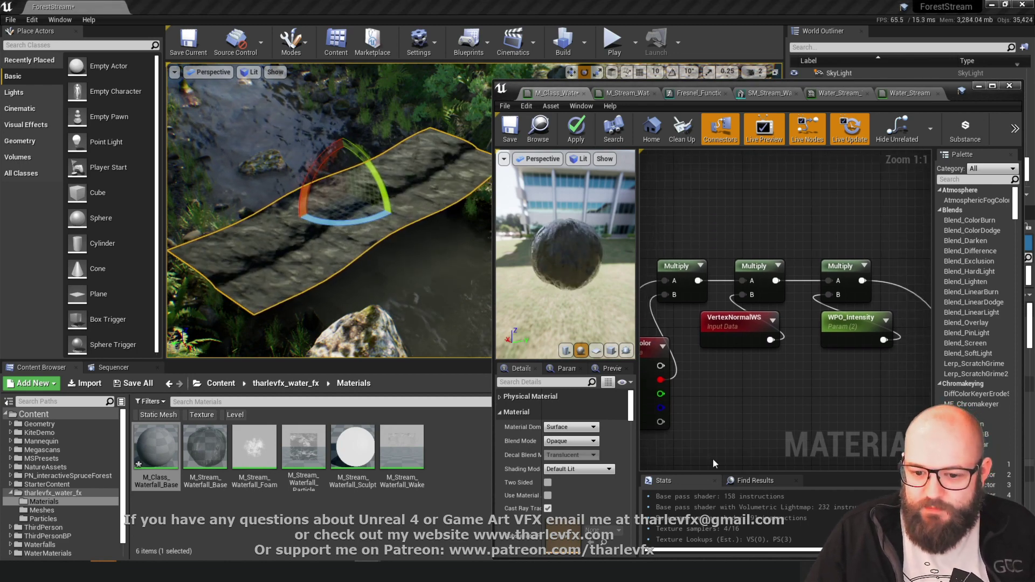
left_click(571, 441)
left_click(565, 460)
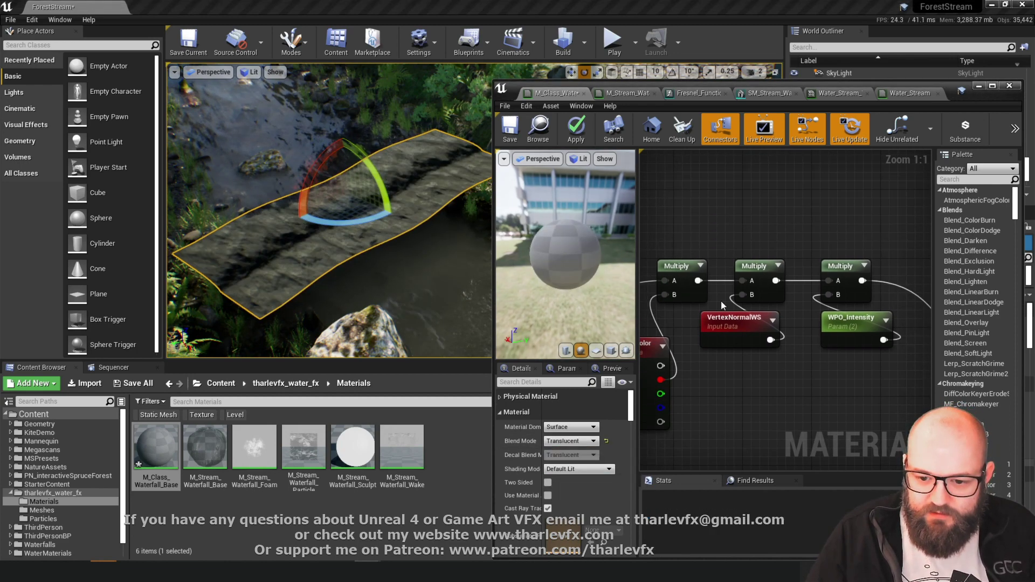
left_click(571, 135)
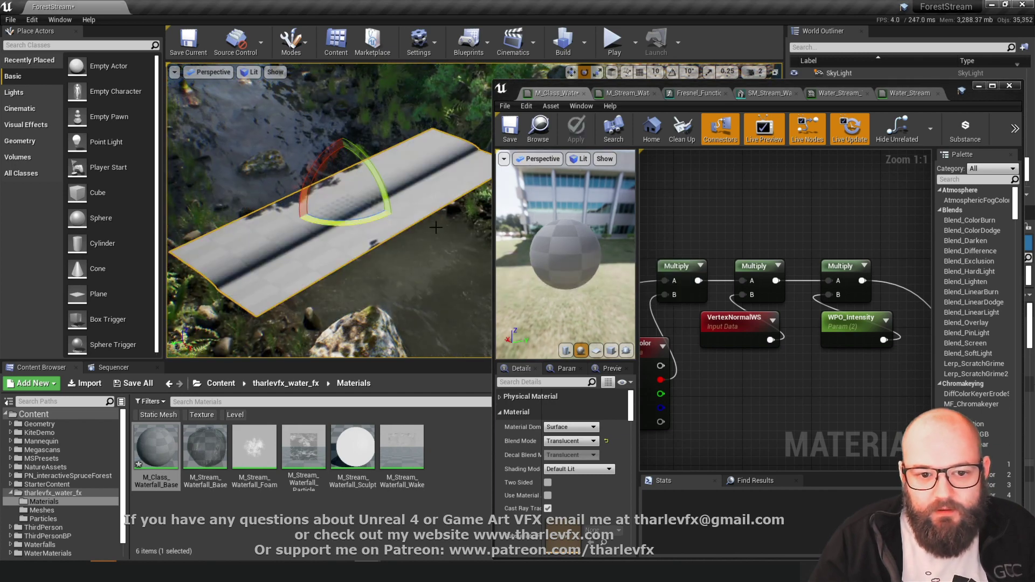
right_click_drag(324, 267, 291, 272)
- Examine the WPO section of the finished M_Stream_Waterfall_Base material, following both wave chains and the sculpted vertex-colour branch
left_click_drag(635, 93, 841, 93)
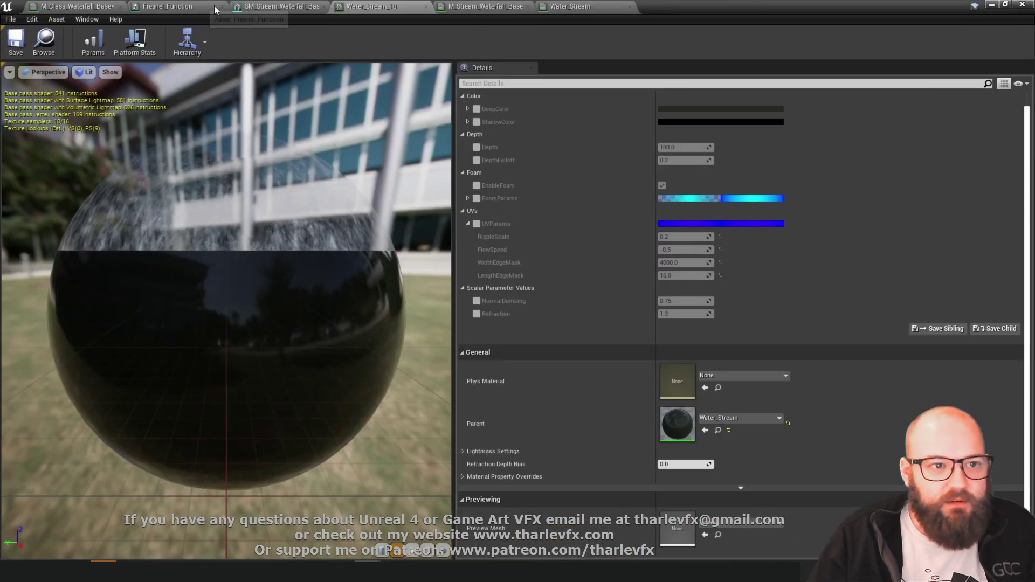
left_click(177, 7)
left_click(69, 7)
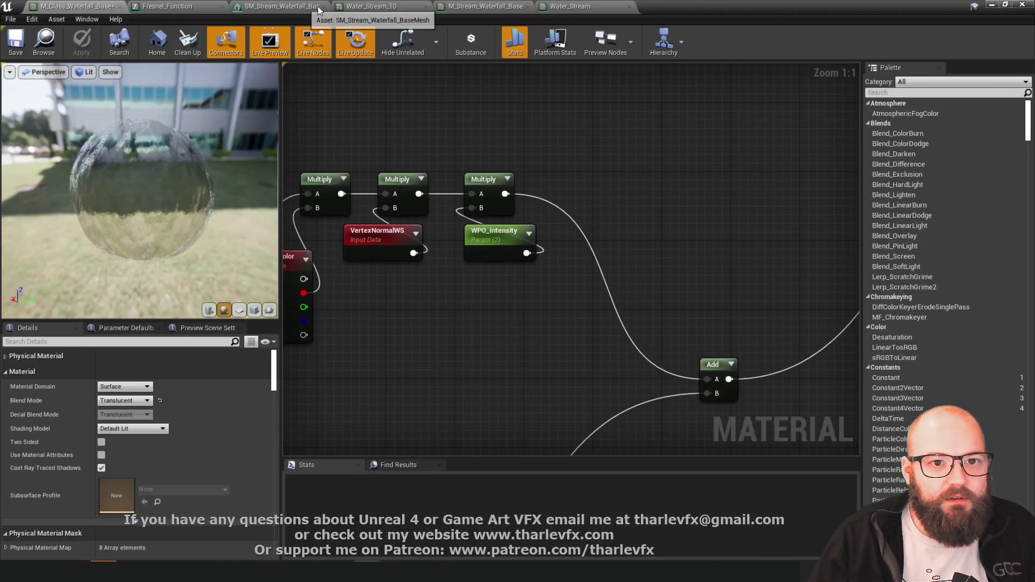
left_click(272, 7)
left_click(564, 5)
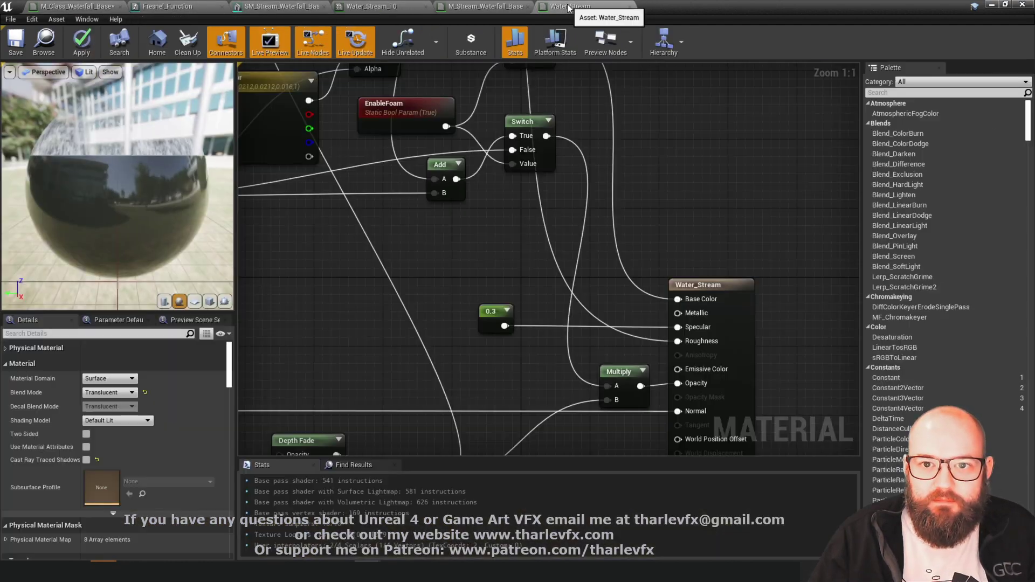
left_click(476, 6)
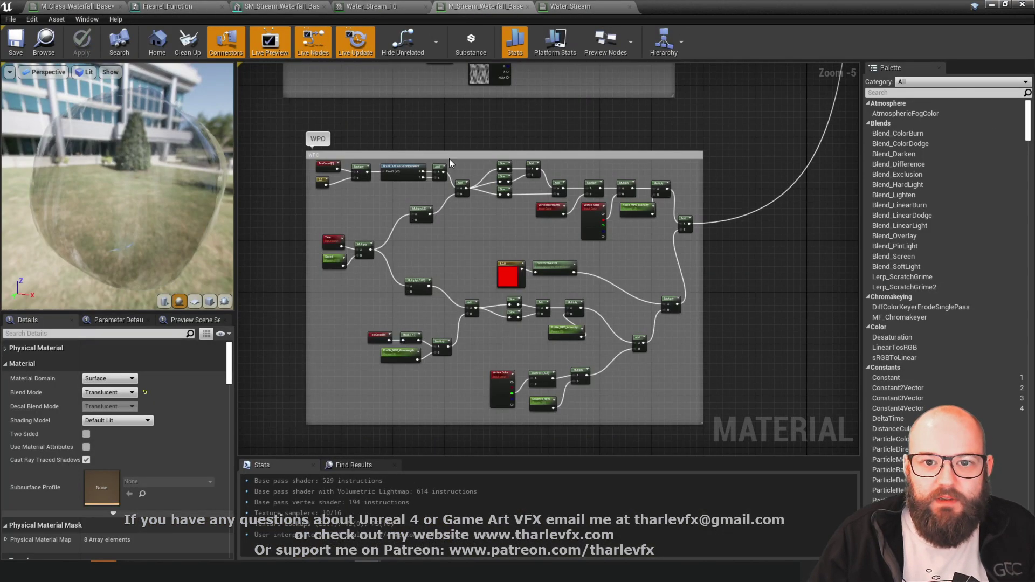
right_click_drag(433, 265, 442, 298)
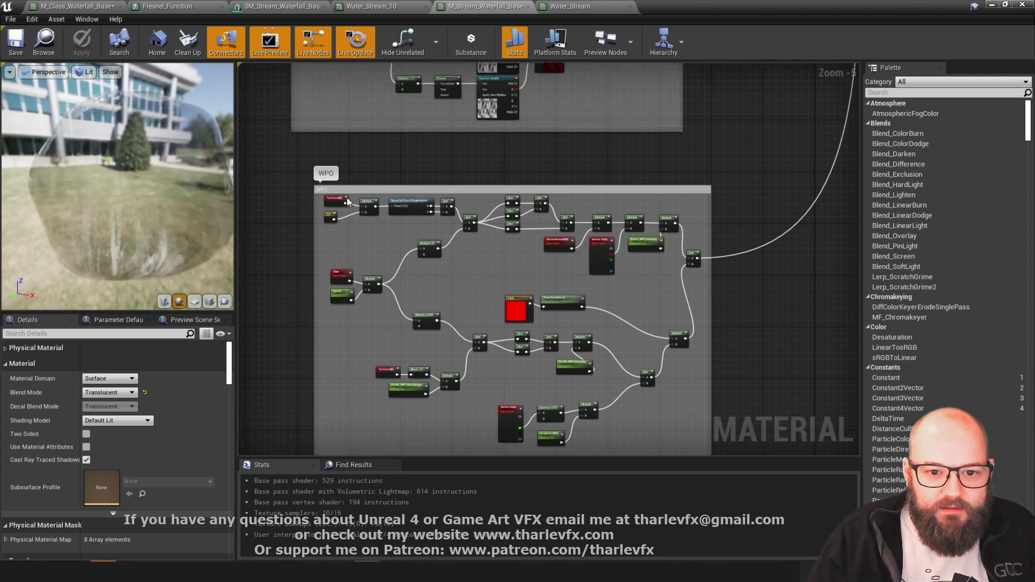
scroll(350, 200, "up", 5)
scroll(463, 256, "down", 3)
right_click_drag(669, 318, 496, 266)
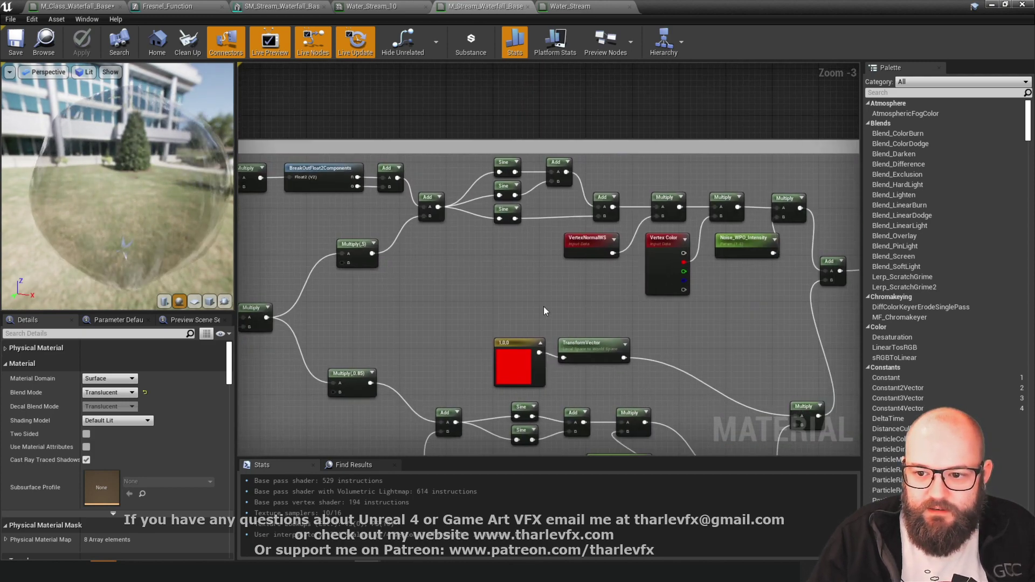
right_click_drag(544, 305, 584, 119)
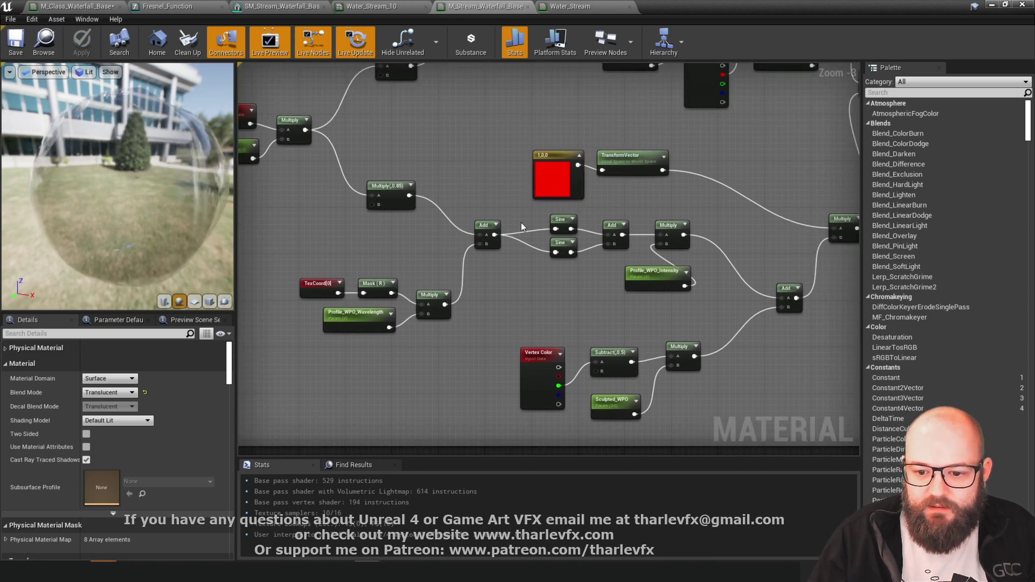
scroll(527, 191, "down", 3)
right_click_drag(604, 221, 651, 505)
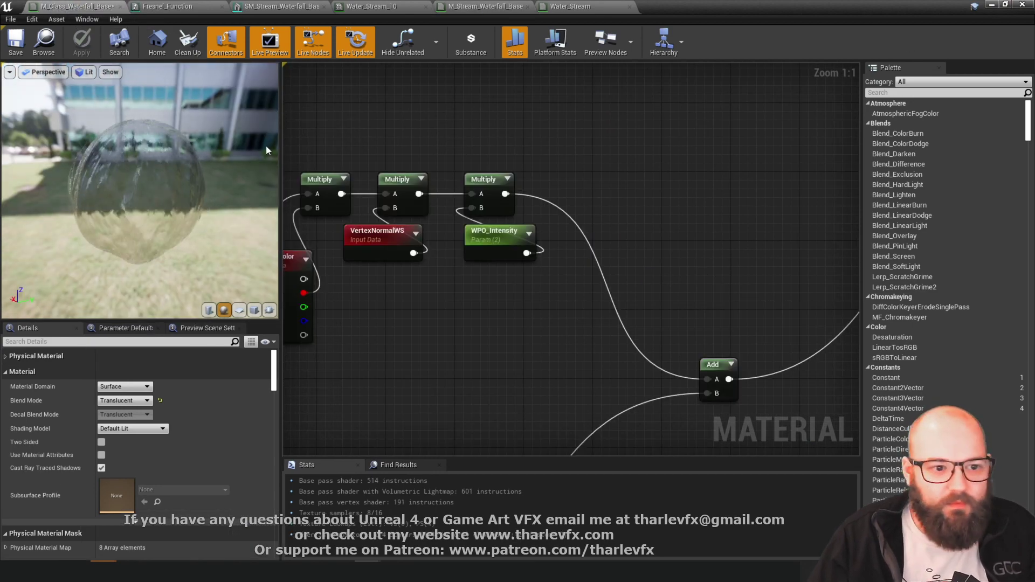
- Return to the level and flatten the waterfall mesh to a Z scale of about 0.19
left_click(991, 6)
right_click_drag(540, 189, 474, 202)
left_click_drag(486, 242, 385, 238, "alt")
left_click_drag(471, 167, 469, 189)
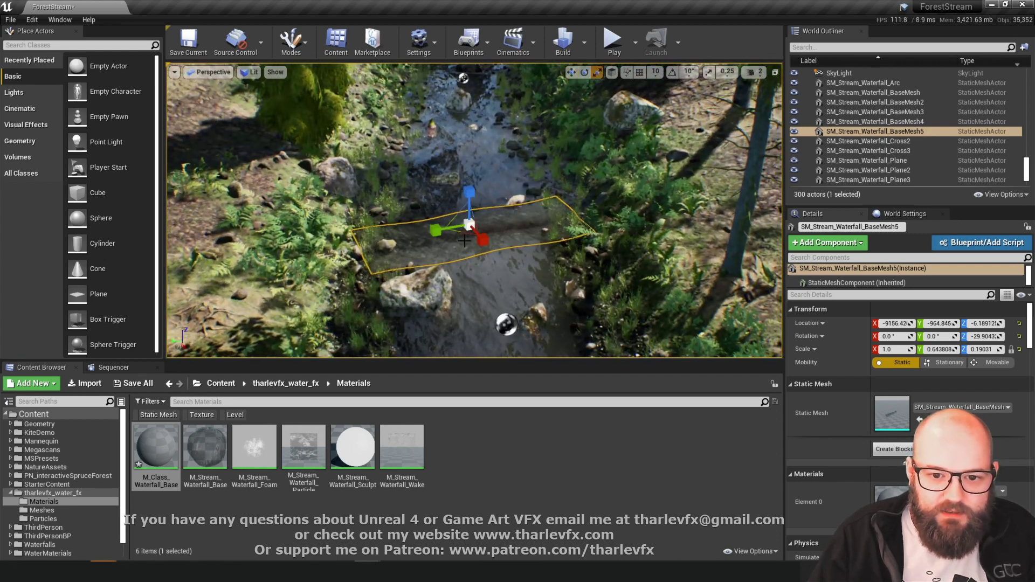
- Rotate the waterfall mesh to about -14.7 degrees around Z and lower it to a Z location of about -25.7
left_click_drag(476, 251, 447, 253)
mouse_move(476, 250)
right_mouse_down()
mouse_move(474, 260)
mouse_move(480, 227)
mouse_move(529, 218)
mouse_move(646, 224)
mouse_move(458, 249)
right_mouse_up()
key("w")
left_click_drag(439, 173, 440, 188)
mouse_move(508, 235)
left_mouse_down("alt")
mouse_move(508, 286)
mouse_move(508, 237)
mouse_move(508, 249)
left_mouse_up("alt")
- Fine-tune the waterfall mesh's rotation over the stream and inspect the translucent surface from several angles
key("e")
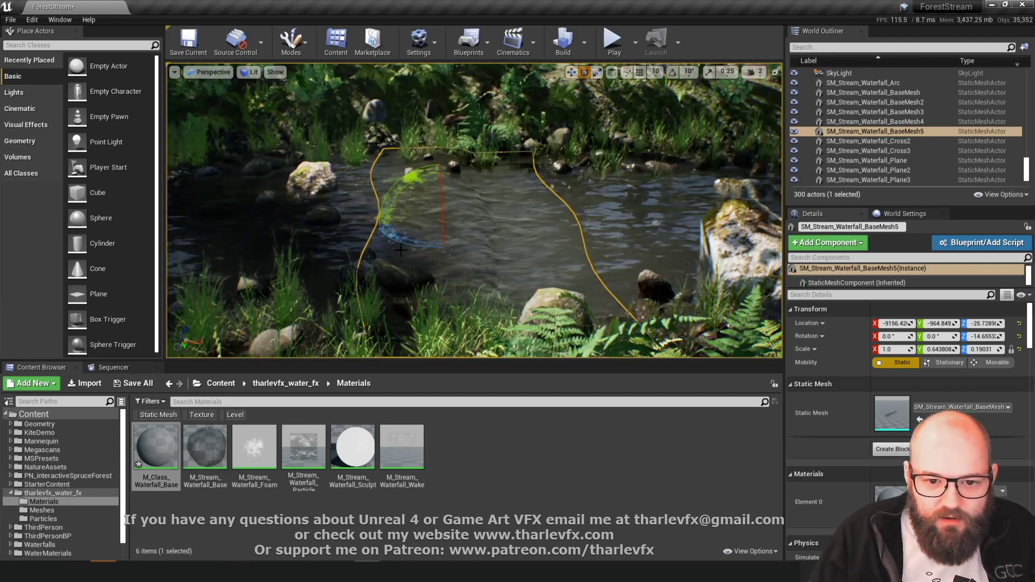
left_click_drag(400, 239, 413, 245)
key("Escape")
left_click_drag(474, 232, 313, 264, "alt")
left_click_drag(614, 262, 513, 240, "alt")
left_click(501, 237)
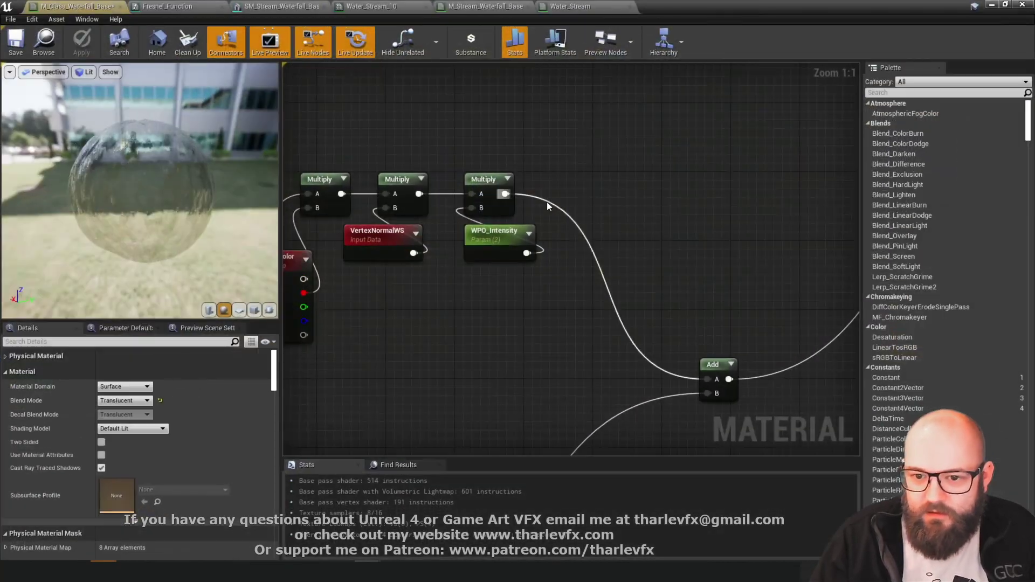
- Desaturate the default of the Colour parameter to 0.0208, 0.0208, 0.0201, 1 and save M_Class_Waterfall_Base
right_click_drag(546, 202, 340, 311)
scroll(340, 312, "down", 4)
right_click_drag(469, 224, 431, 447)
scroll(488, 192, "up", 4)
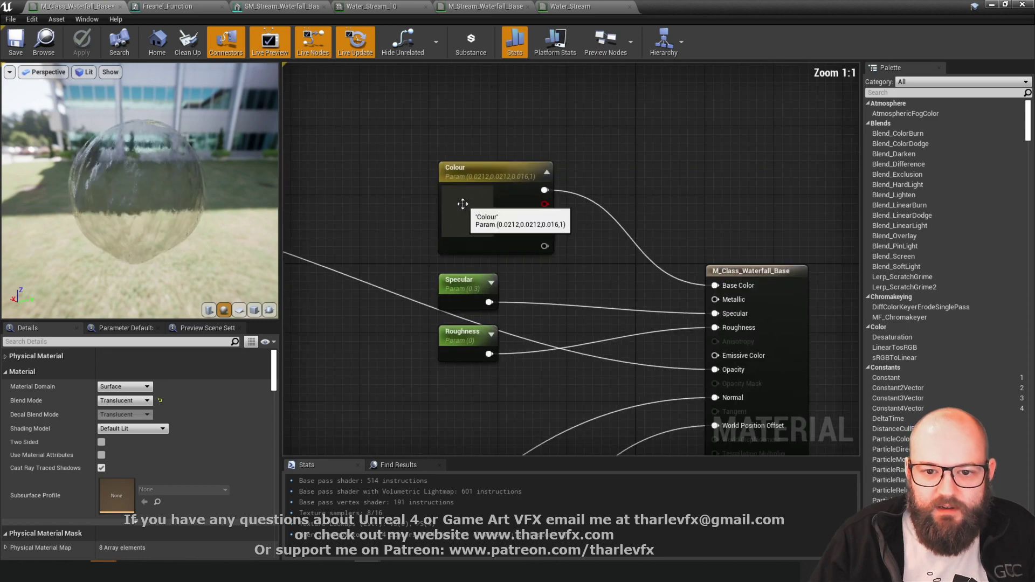
left_click(462, 204)
left_click_drag(672, 8, 733, 97)
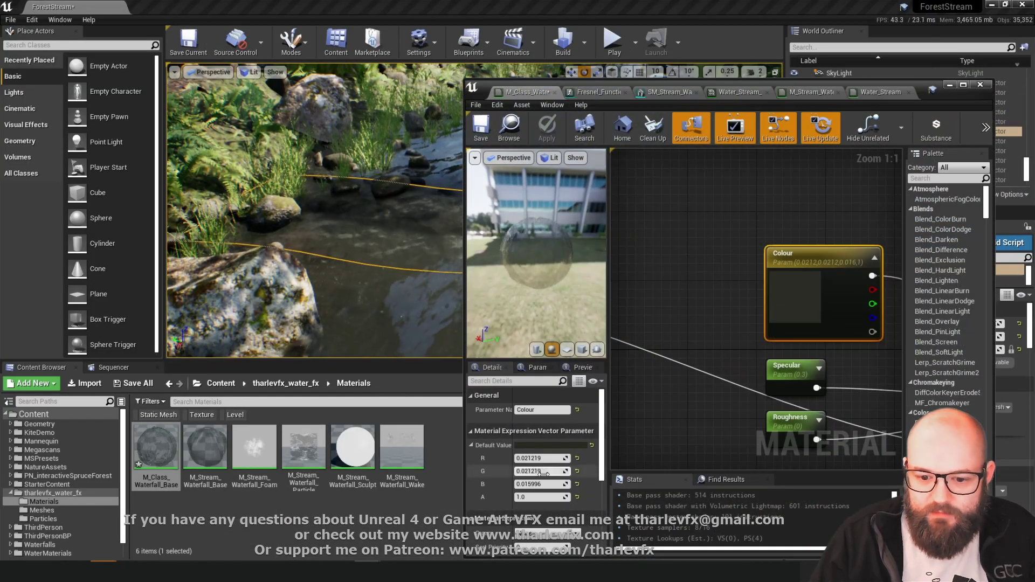
left_click(564, 445)
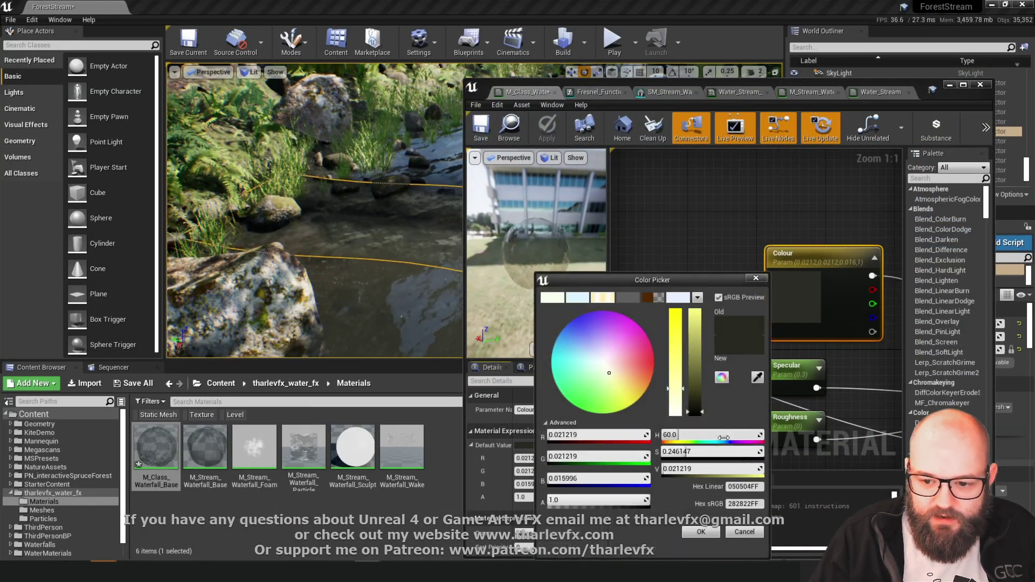
left_click_drag(676, 389, 678, 411)
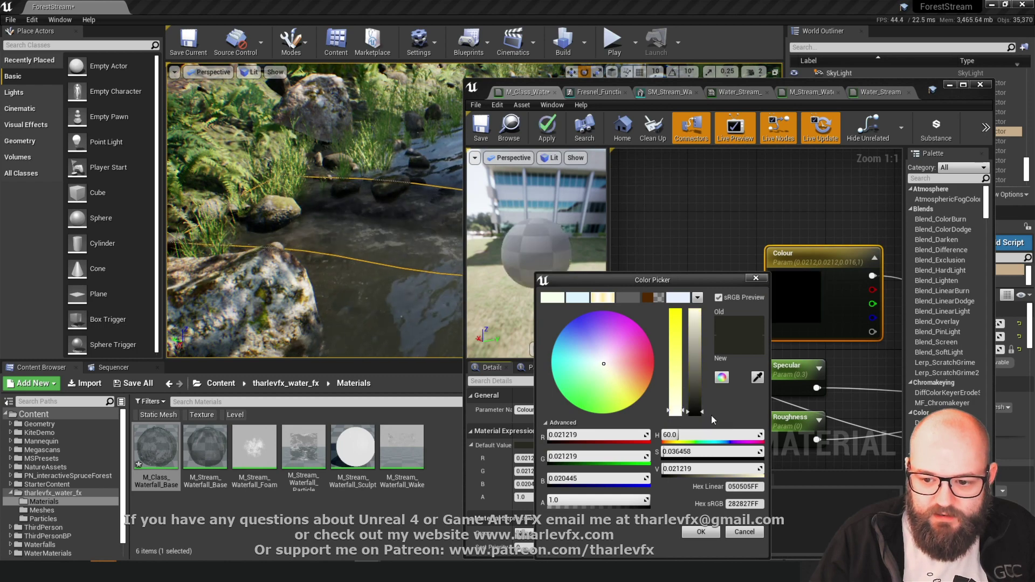
left_click(695, 411)
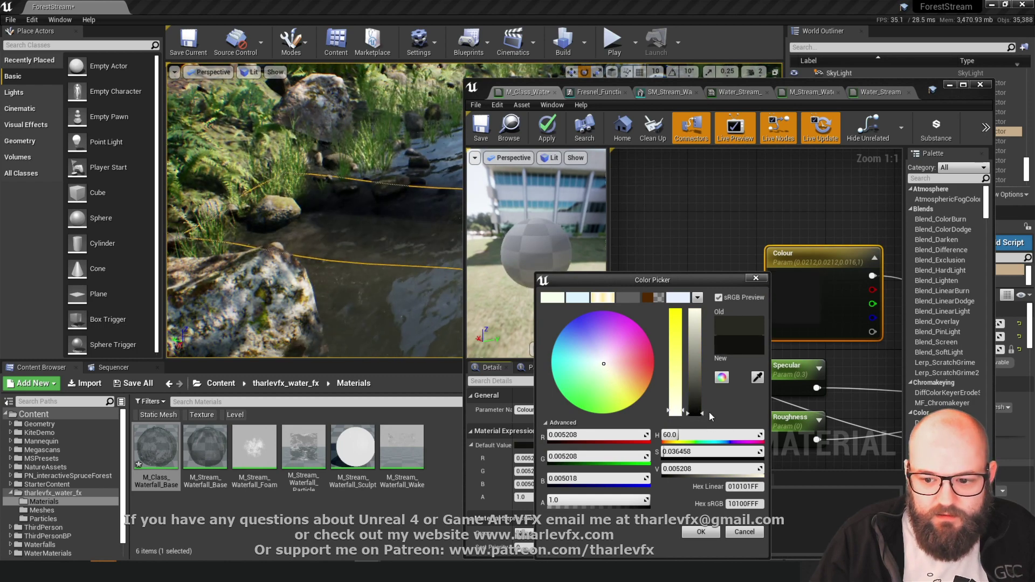
left_click_drag(692, 414, 703, 417)
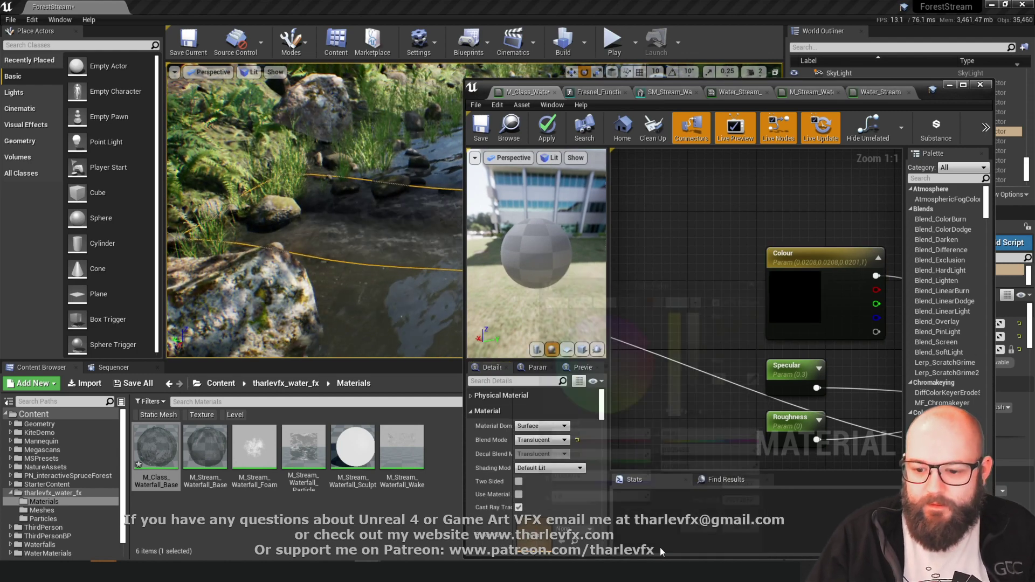
left_click(691, 184)
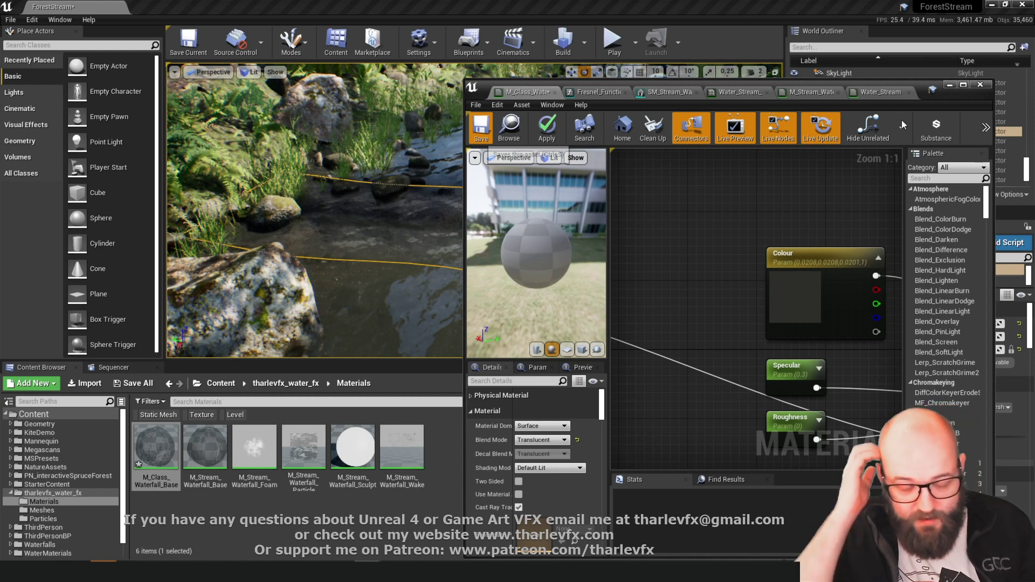
left_click(479, 127)
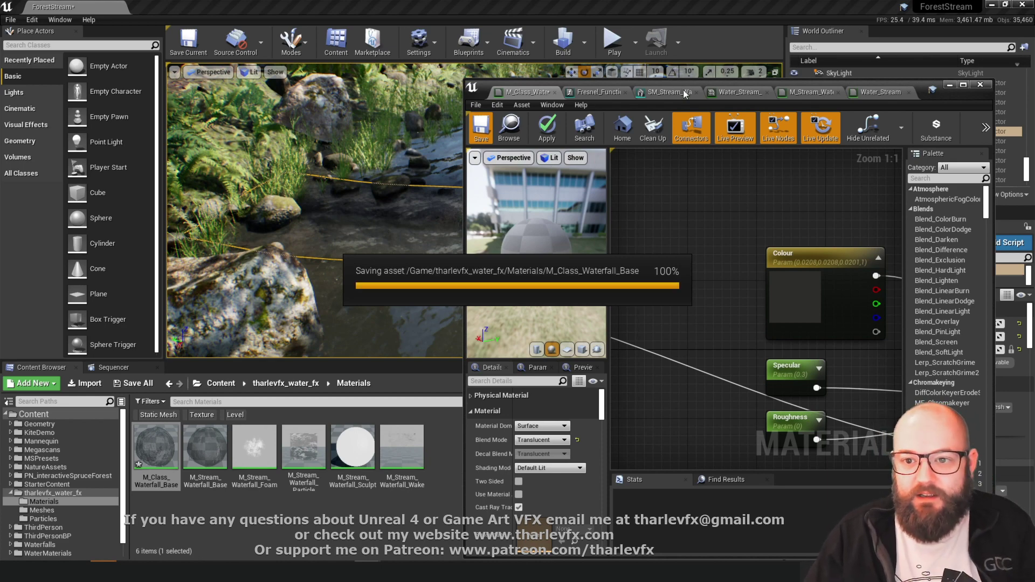
- Bring up SM_Stream_Waterfall_BaseMesh to check its vertex colours and compare them with the water surface in the level
left_click(667, 92)
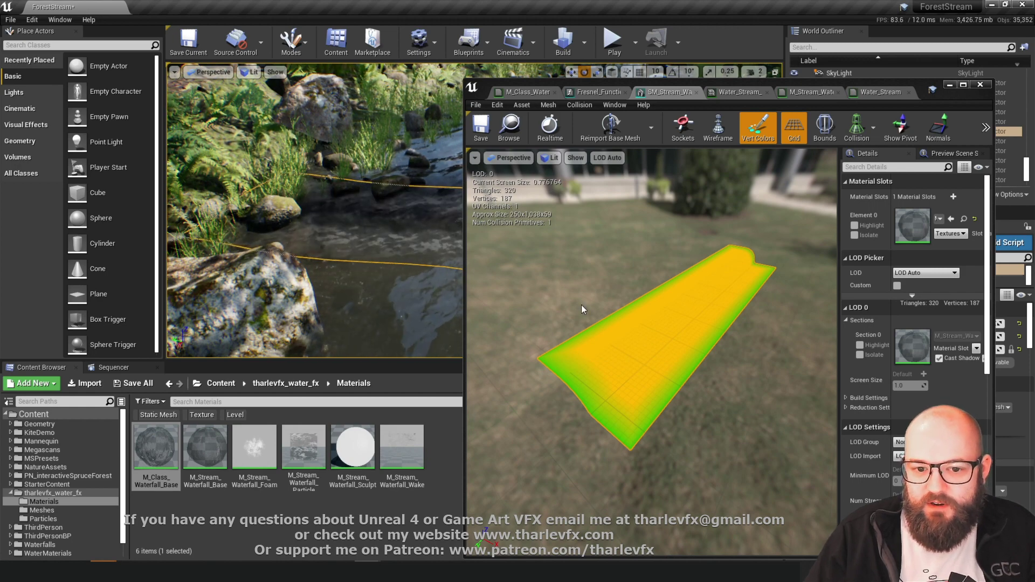
right_click_drag(387, 295, 432, 313)
key("Escape")
left_click(384, 258)
mouse_move(383, 259)
right_mouse_down()
mouse_move(404, 215)
mouse_move(402, 258)
mouse_move(366, 216)
mouse_move(394, 243)
right_mouse_up()
key("Escape")
right_click_drag(371, 324, 370, 325)
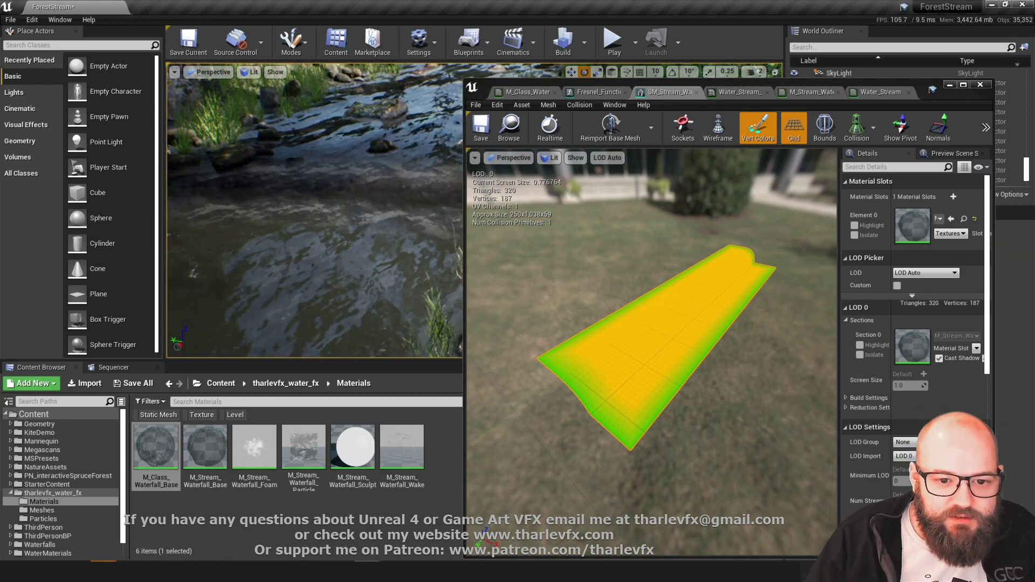